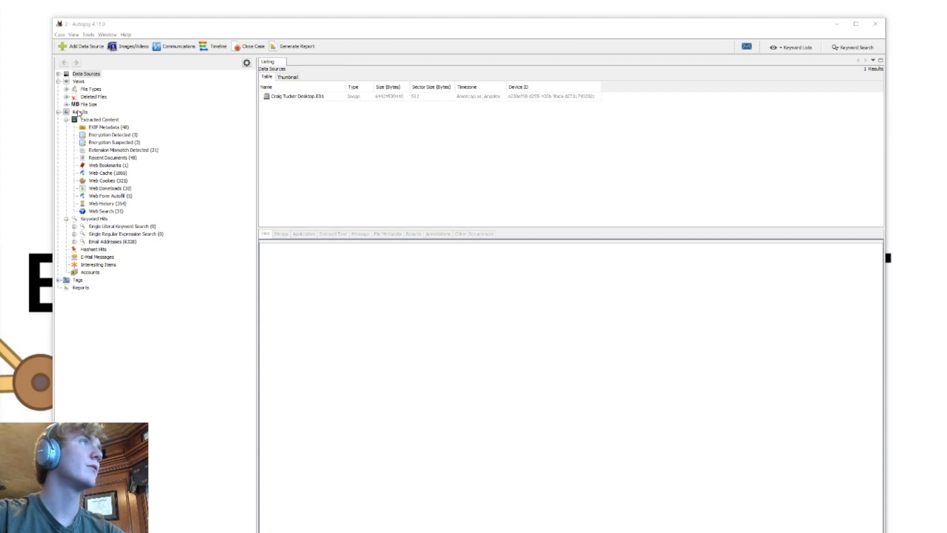
# Expand the desktop disk image's vol2 volume and its Users folder down to the suspect's profile
pyautogui.click(59, 74)
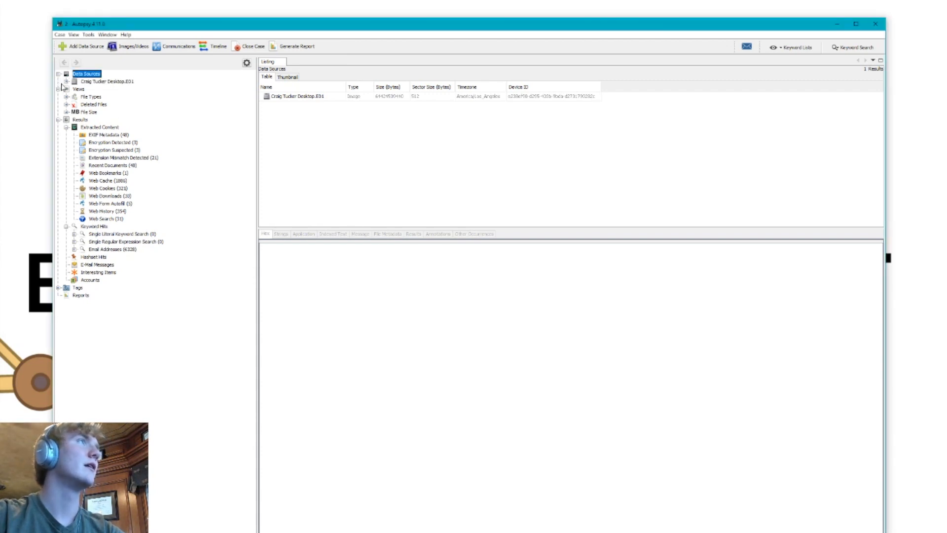
pyautogui.click(66, 82)
pyautogui.click(74, 96)
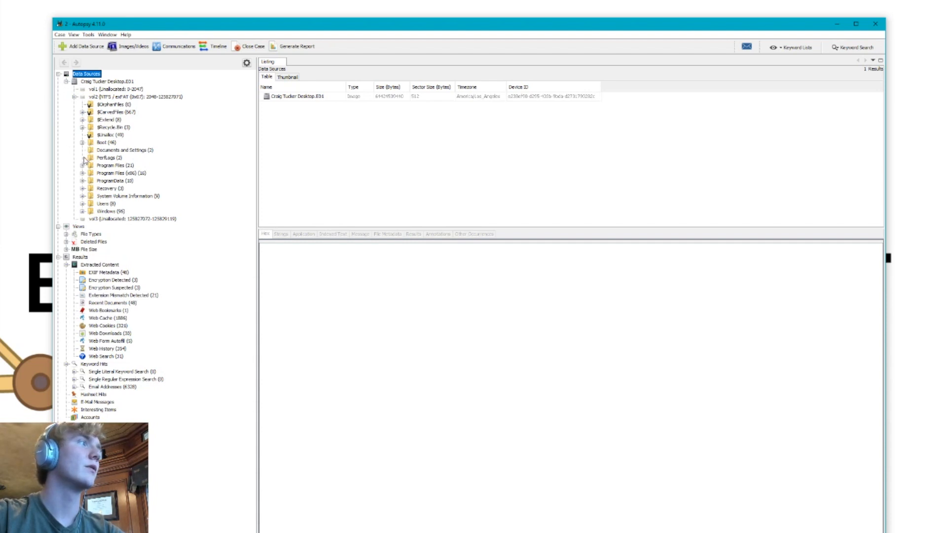
pyautogui.click(82, 203)
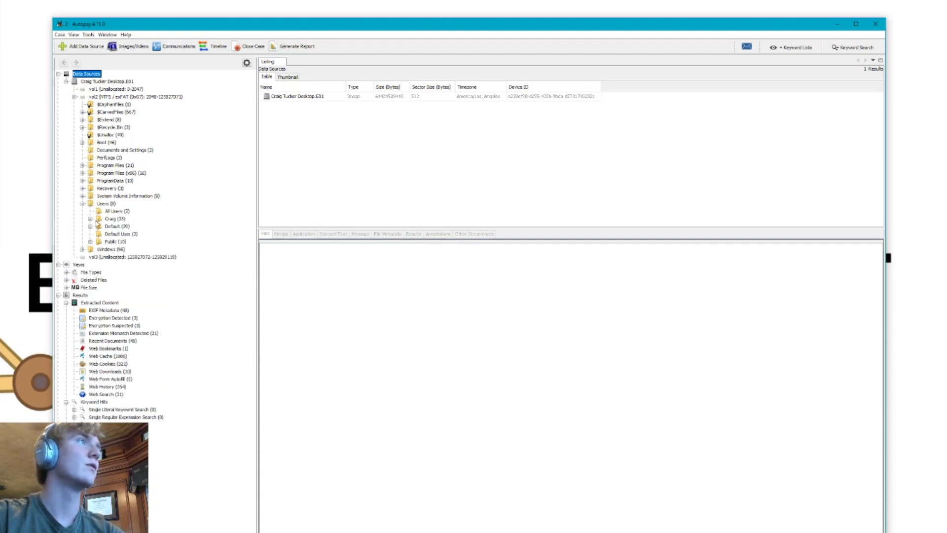
pyautogui.click(91, 218)
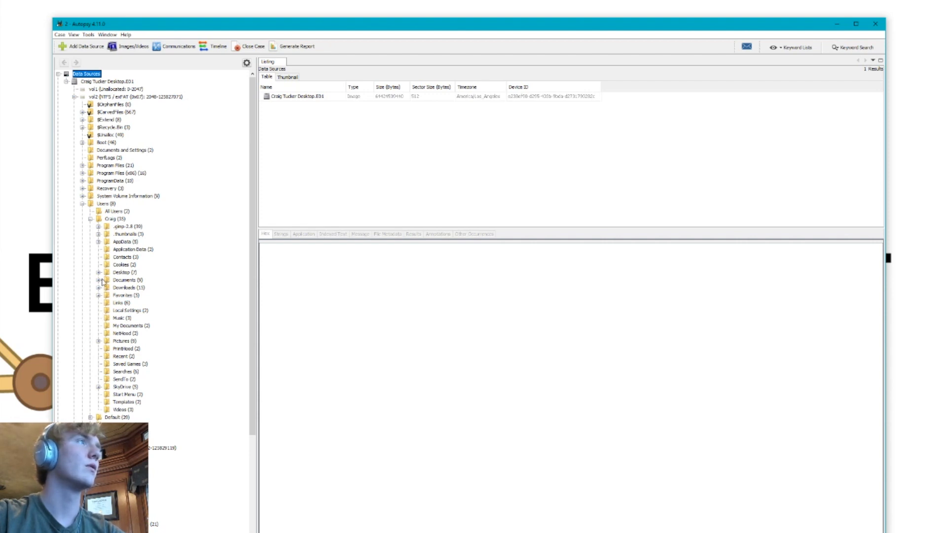
# List the contents of the profile's AppData/Roaming/Microsoft/Windows/Recent folder
pyautogui.click(99, 241)
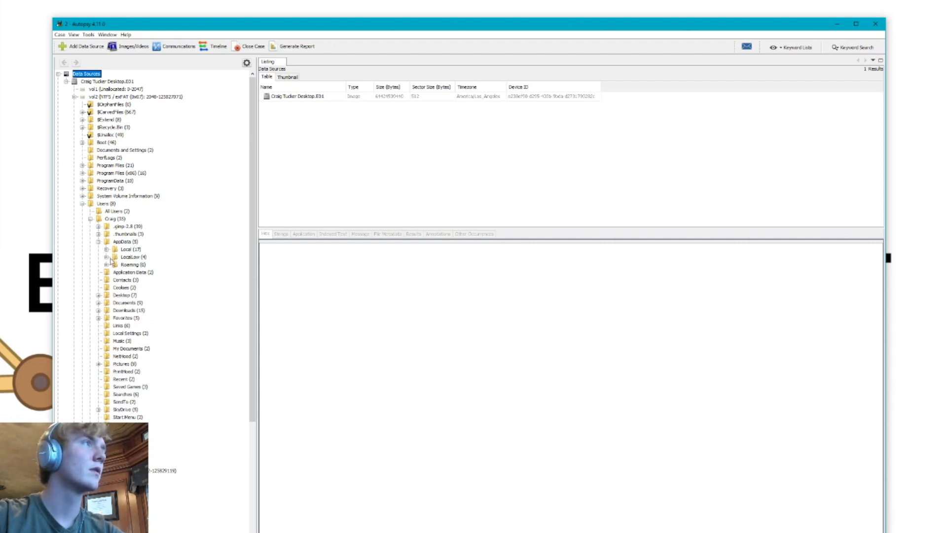
pyautogui.click(107, 265)
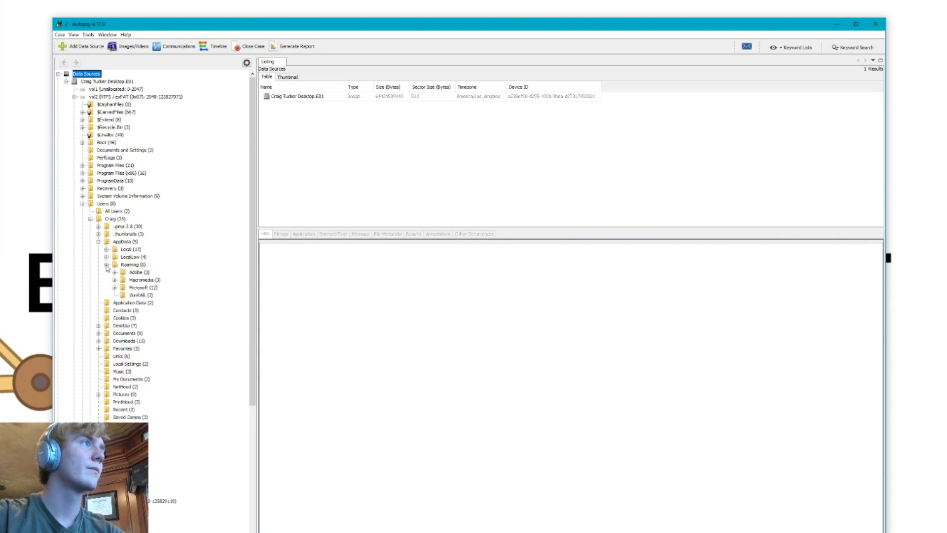
pyautogui.click(115, 288)
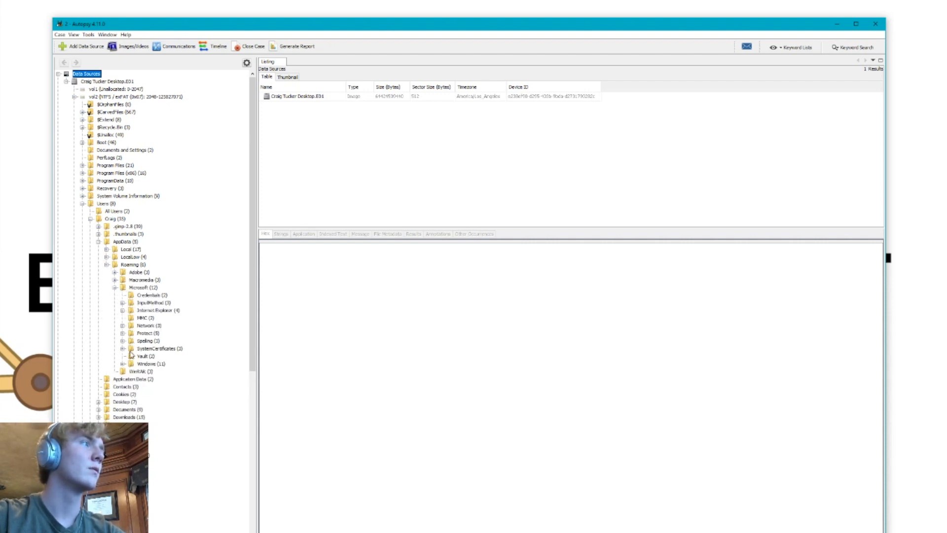
pyautogui.click(122, 364)
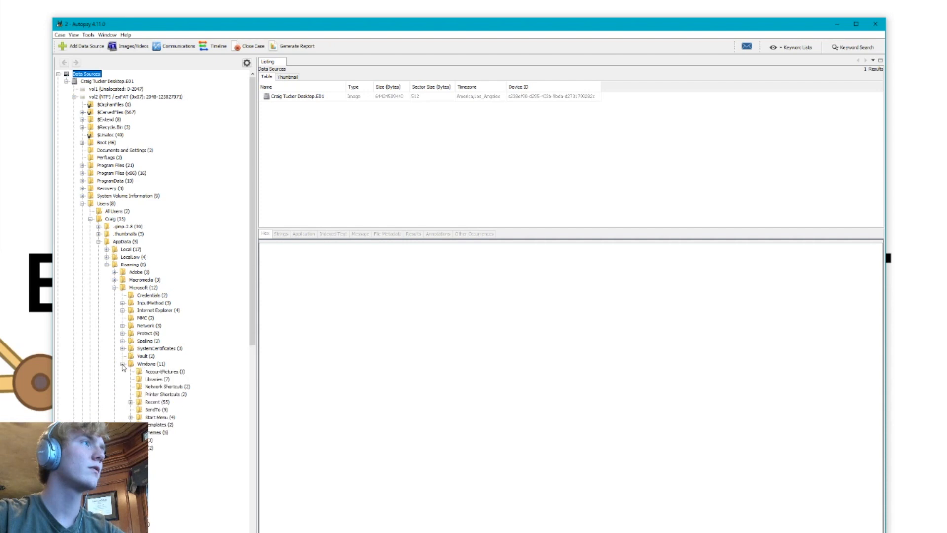
pyautogui.click(130, 402)
pyautogui.scroll(-1, 138, 394)
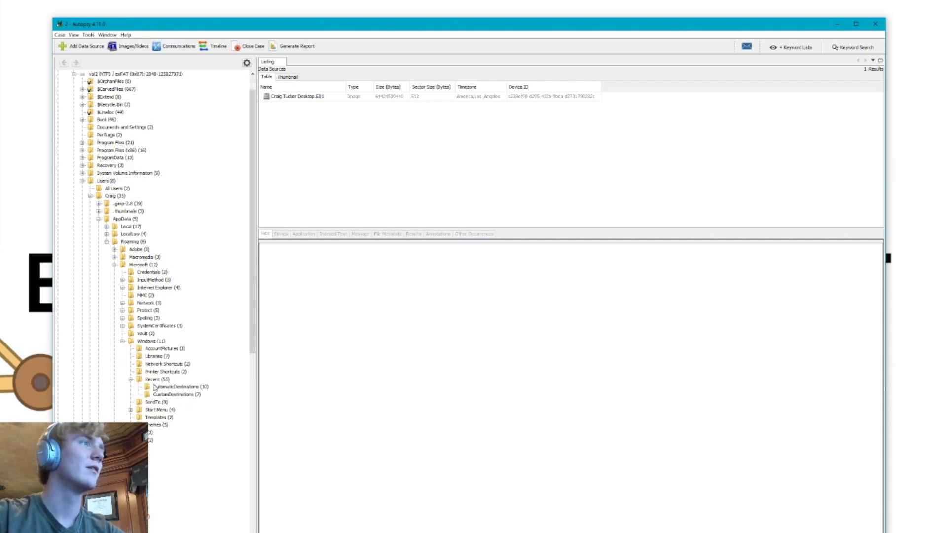
pyautogui.click(151, 378)
pyautogui.click(131, 379)
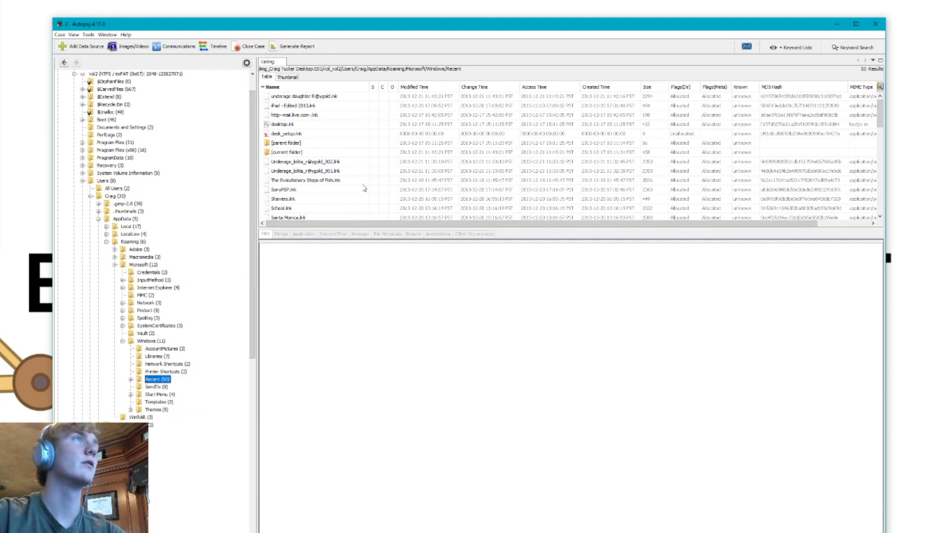
# Examine the suspiciously named .lnk files in the Recent folder through their indexed text
pyautogui.click(316, 97)
pyautogui.click(339, 163)
pyautogui.click(337, 171)
pyautogui.click(334, 180)
pyautogui.click(331, 171)
pyautogui.click(330, 160)
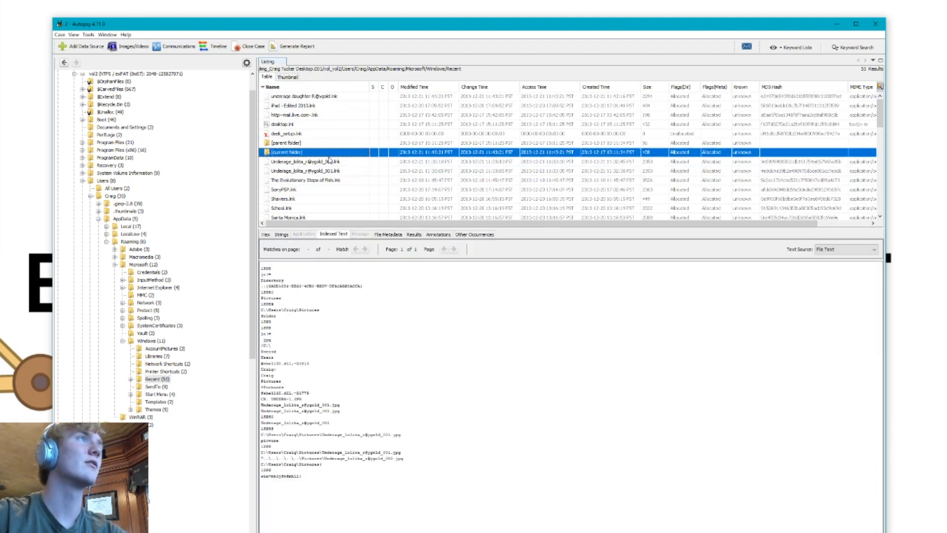
pyautogui.click(337, 171)
# Tag the two numbered image shortcuts ending in 001 and 002 and The Evolutionary Steps of Fish.lnk as CAT-1: Child Exploitation (Illegal) (Notable)
pyautogui.click(336, 163)
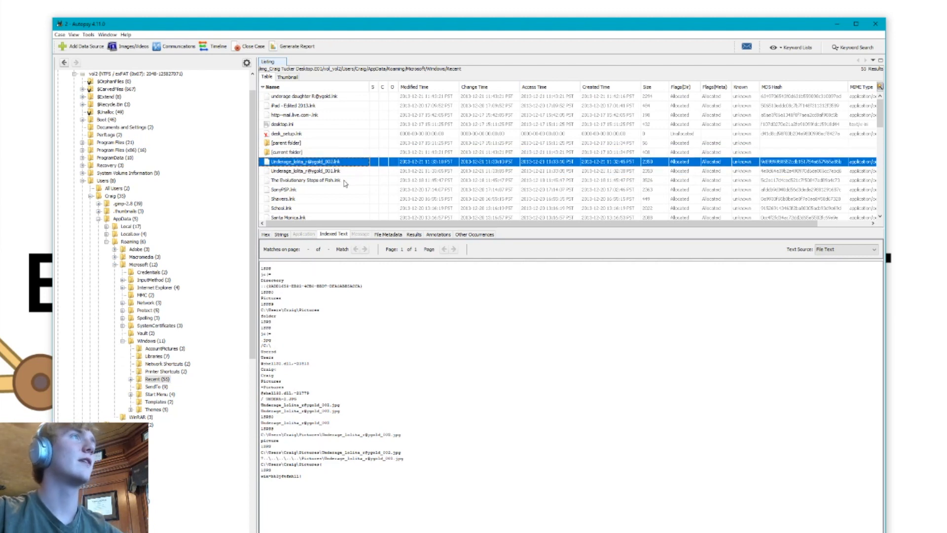
pyautogui.keyDown('shift'); pyautogui.click(342, 183); pyautogui.keyUp('shift')
pyautogui.rightClick(343, 184)
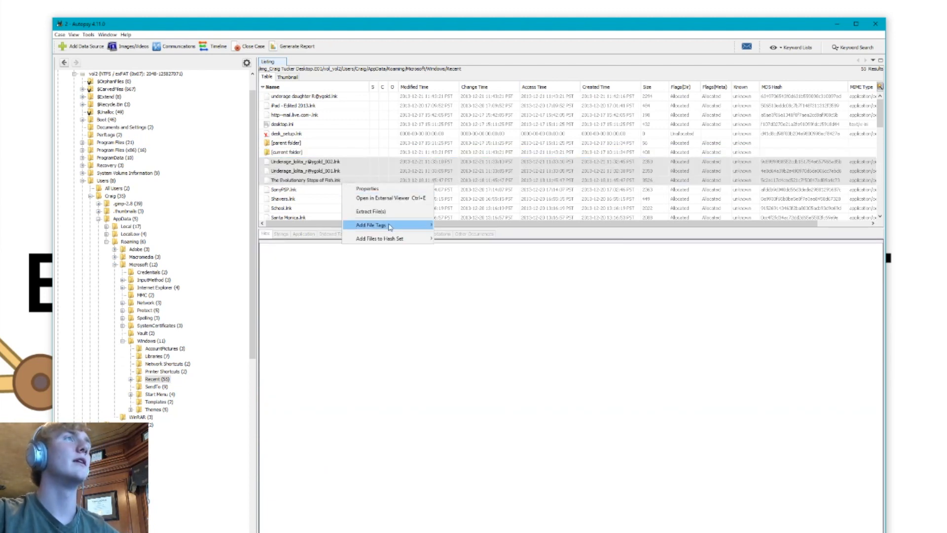
pyautogui.moveTo(390, 226)
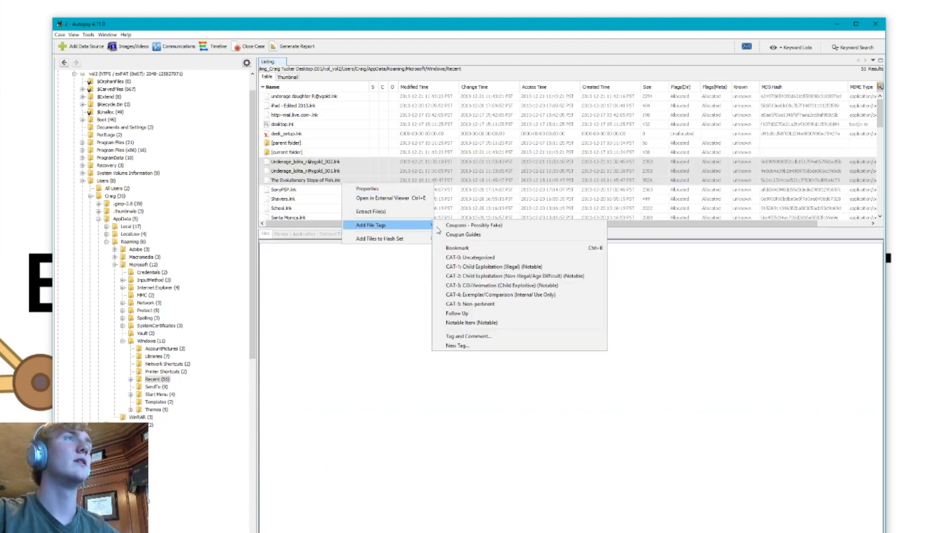
pyautogui.click(496, 268)
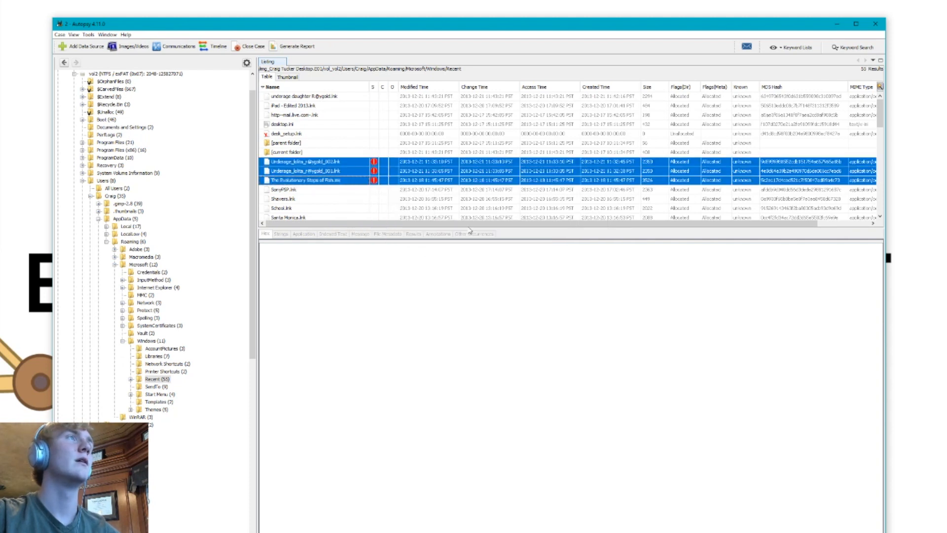
# Tag the suspicious video shortcut at the start of the Recent list as CAT-1: Child Exploitation (Illegal) (Notable)
pyautogui.click(333, 98)
pyautogui.rightClick(333, 98)
pyautogui.moveTo(390, 156)
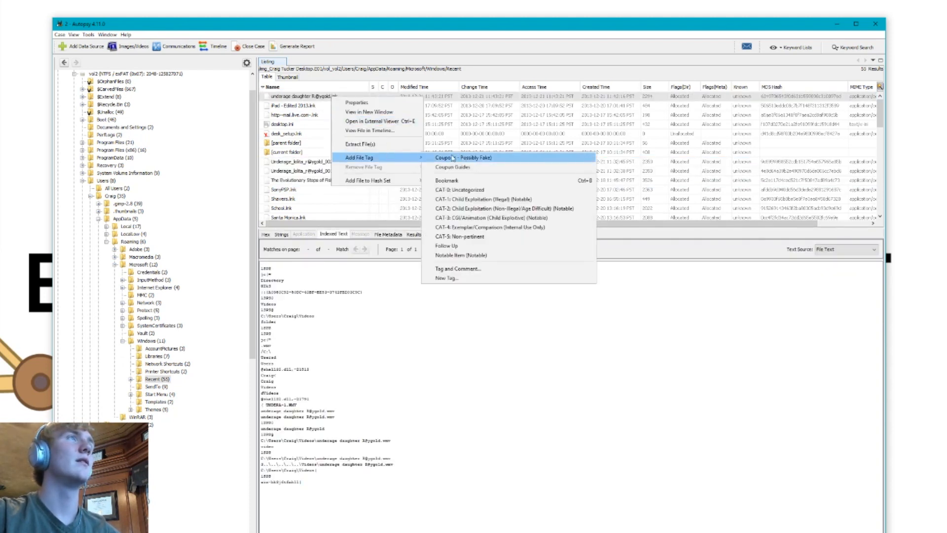
pyautogui.click(529, 200)
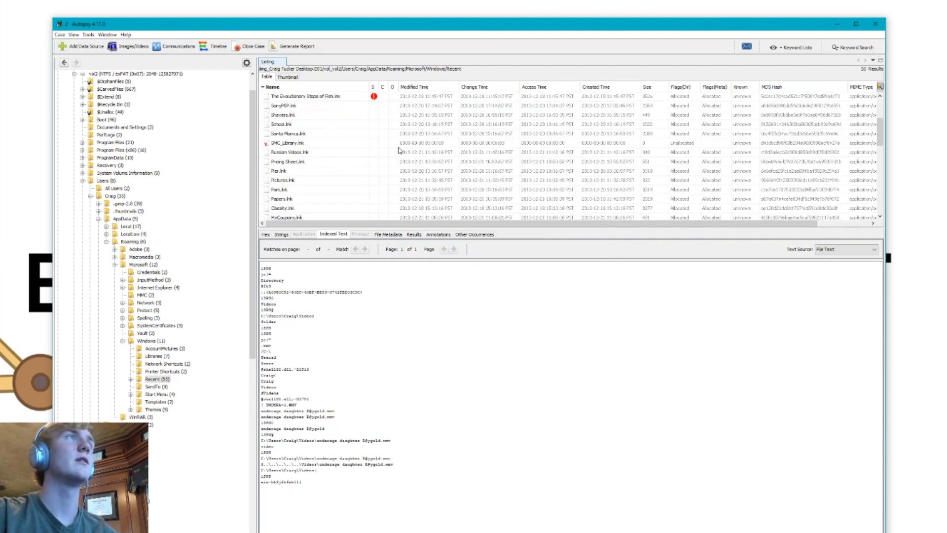
# Look through the Recent folder's files and revisit the tagged video and image shortcuts
pyautogui.scroll(-4, 338, 154)
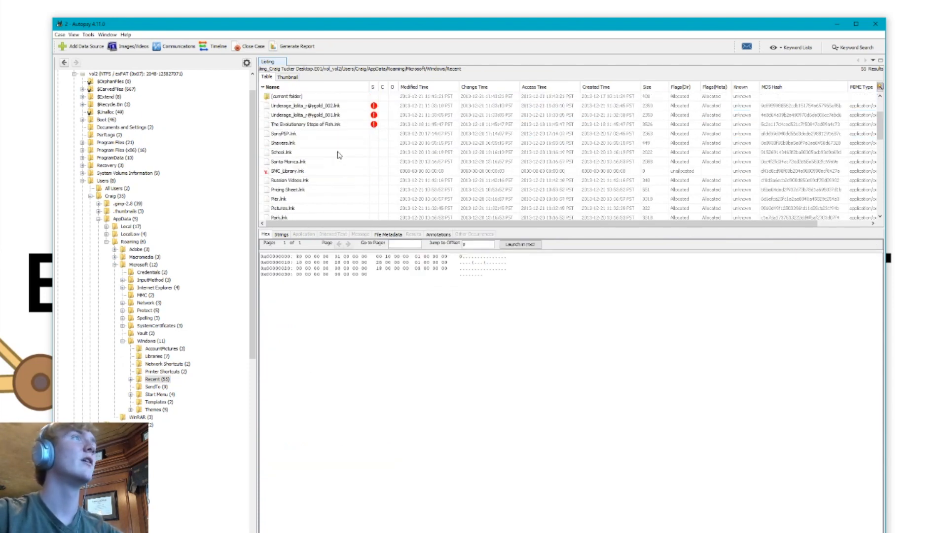
pyautogui.scroll(4, 339, 155)
pyautogui.scroll(-1, 339, 156)
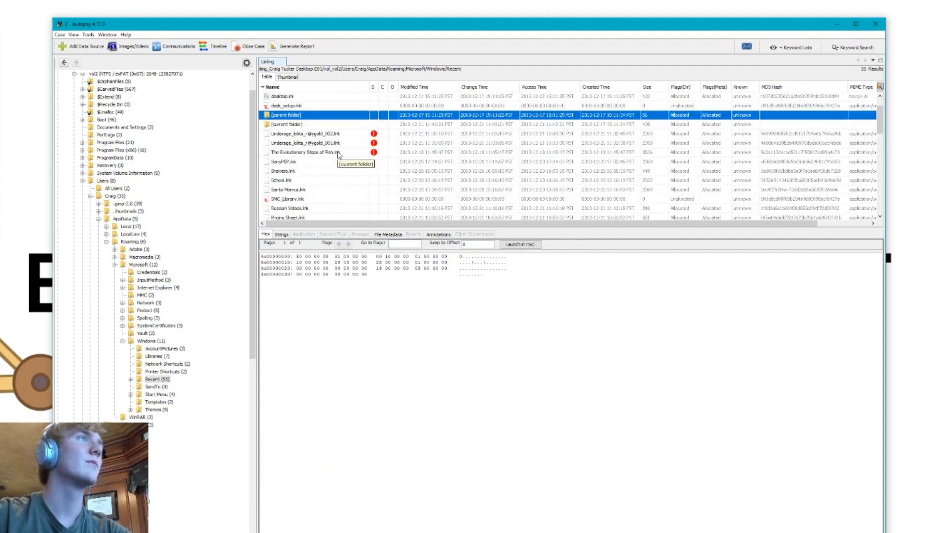
pyautogui.scroll(1, 340, 155)
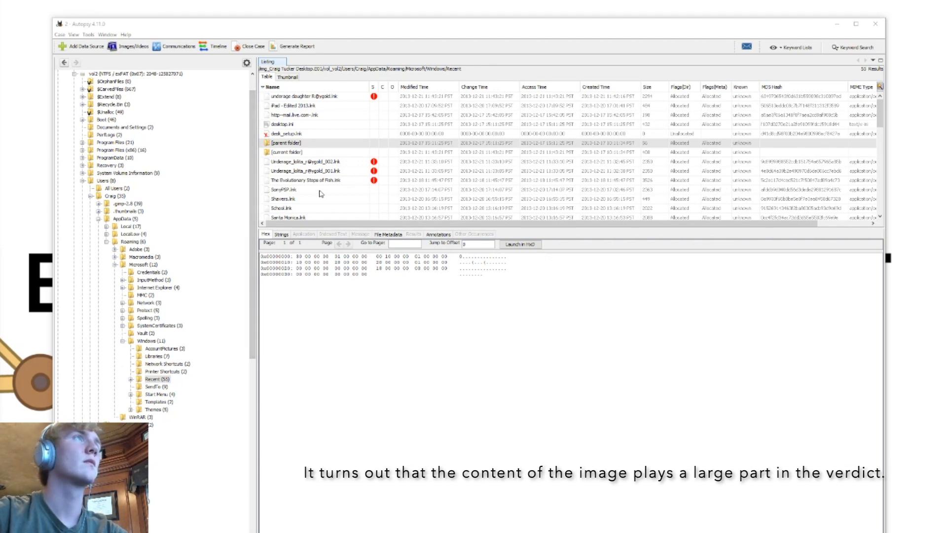
pyautogui.click(329, 99)
pyautogui.click(357, 170)
pyautogui.click(349, 163)
pyautogui.rightClick(349, 164)
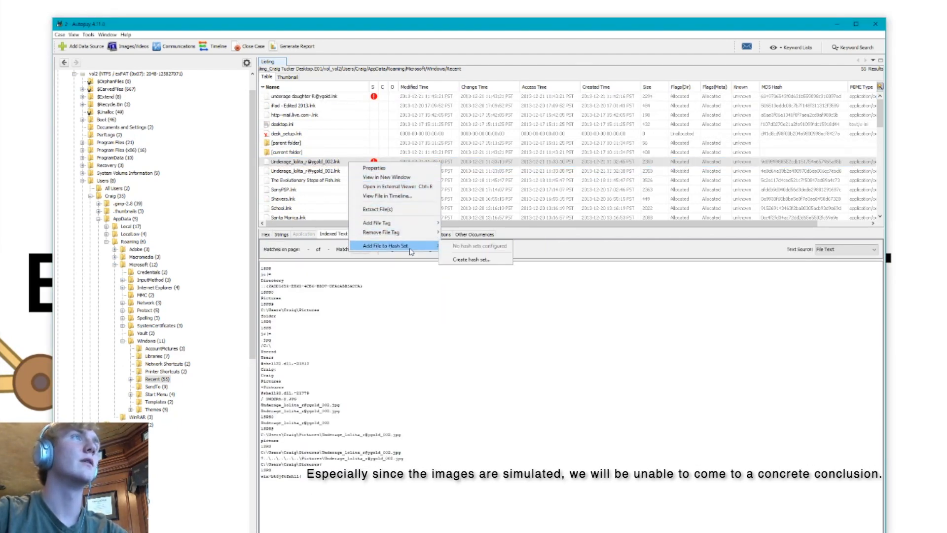
pyautogui.moveTo(413, 225)
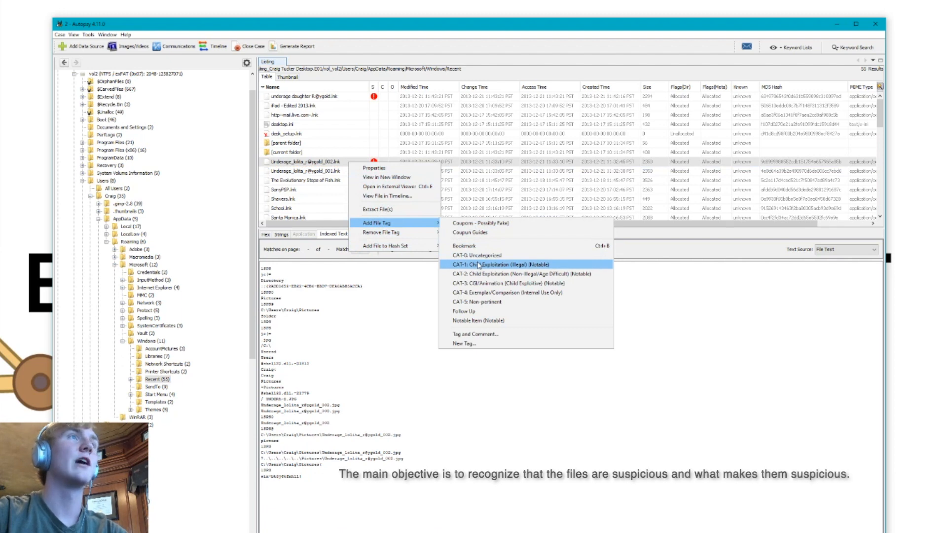
pyautogui.click(448, 178)
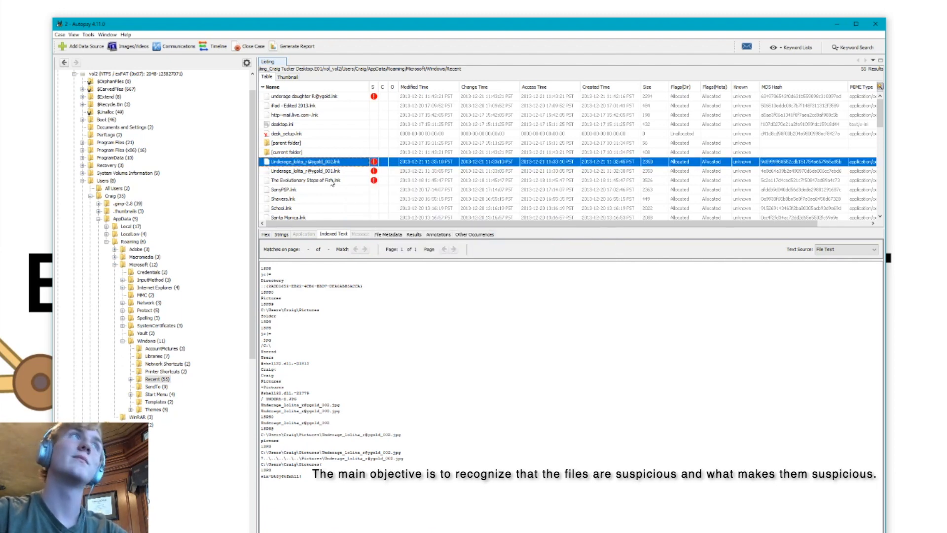
# Review the indexed text of the tagged image shortcuts and The Evolutionary Steps of Fish.lnk
pyautogui.scroll(-1, 333, 184)
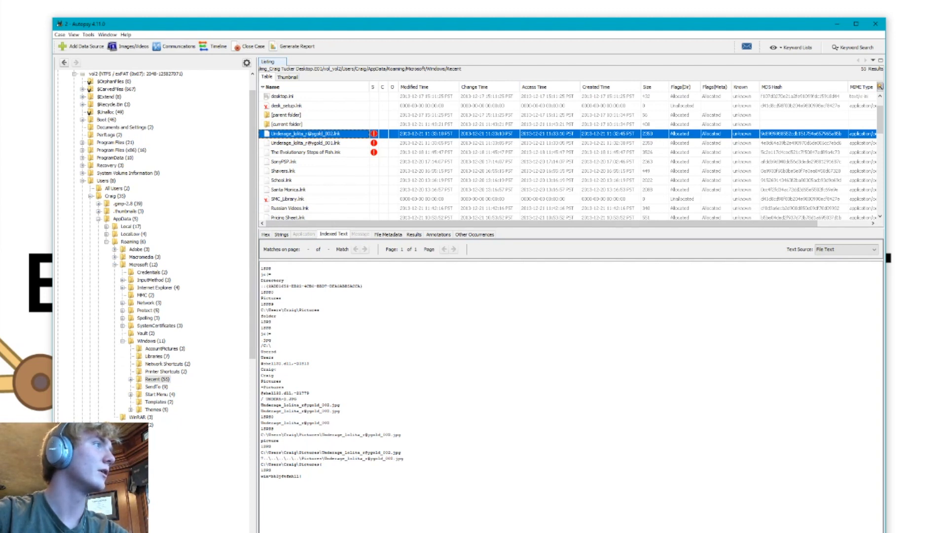
pyautogui.click(341, 143)
pyautogui.click(332, 154)
pyautogui.scroll(-3, 331, 170)
pyautogui.scroll(4, 331, 170)
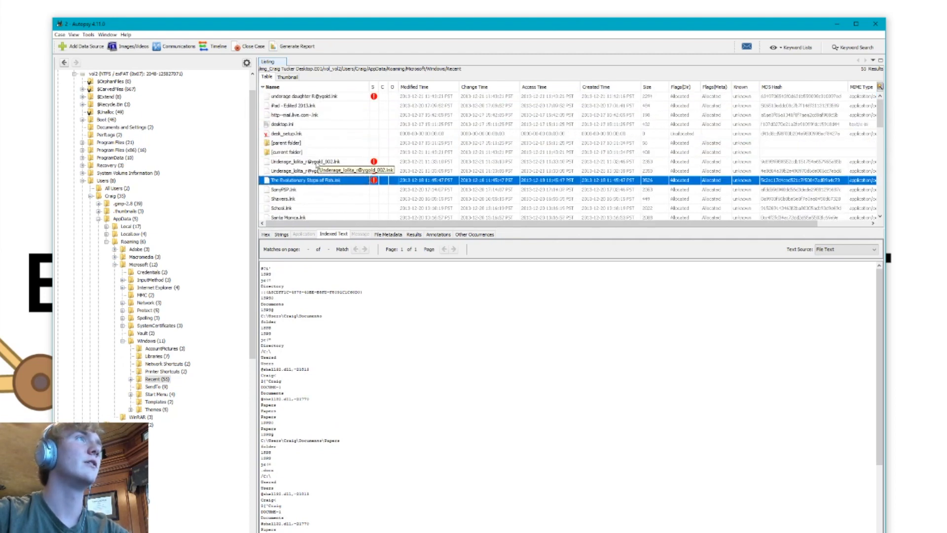
pyautogui.click(318, 161)
# Examine the tagged video shortcut's raw content as hex and as extracted strings
pyautogui.click(326, 96)
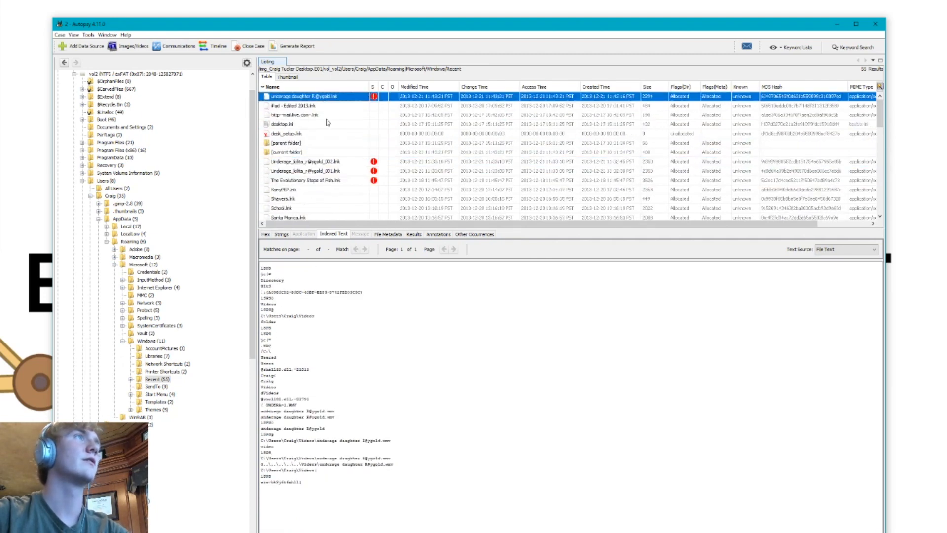
pyautogui.click(280, 235)
pyautogui.click(266, 235)
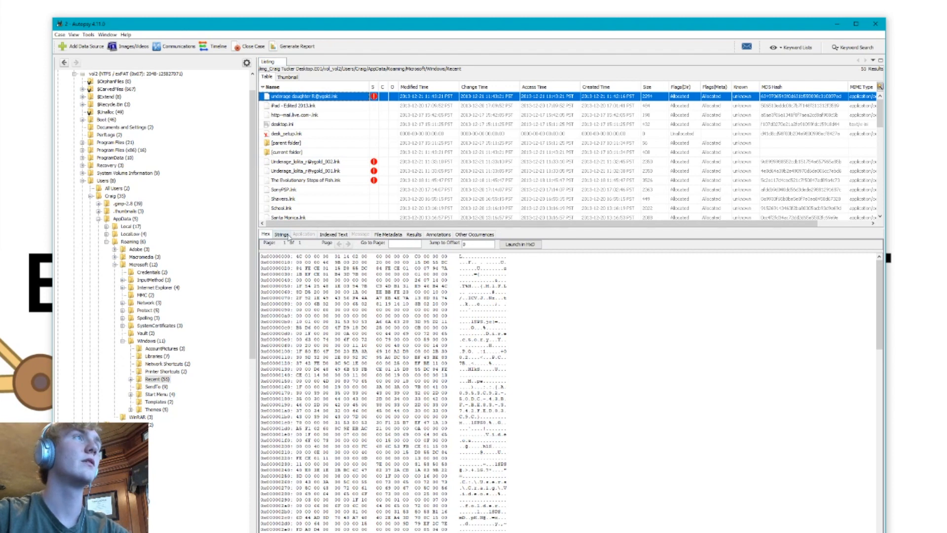
pyautogui.click(282, 235)
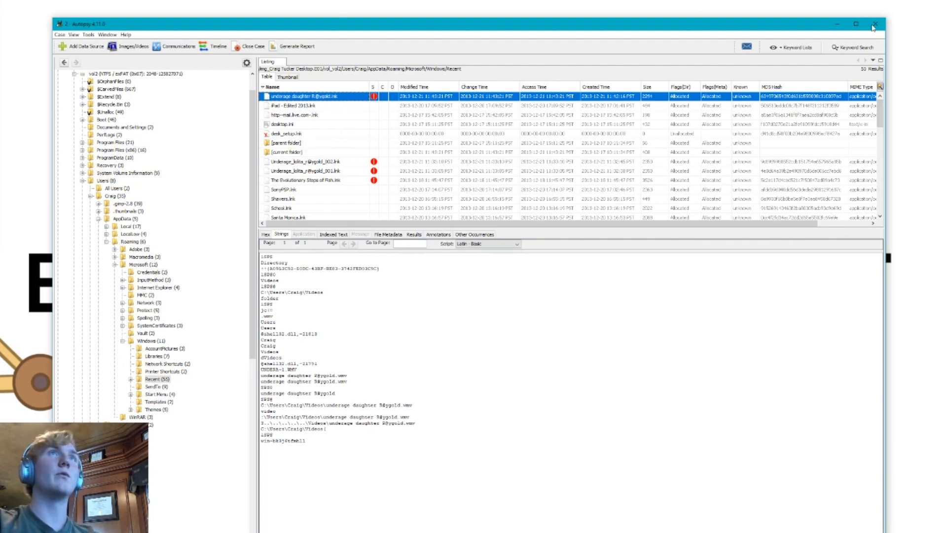
# Minimize Autopsy to reach the desktop and create a shortcut to the DCode-x86-EN-5.2.20195.4 folder, placed beside the original
pyautogui.click(833, 25)
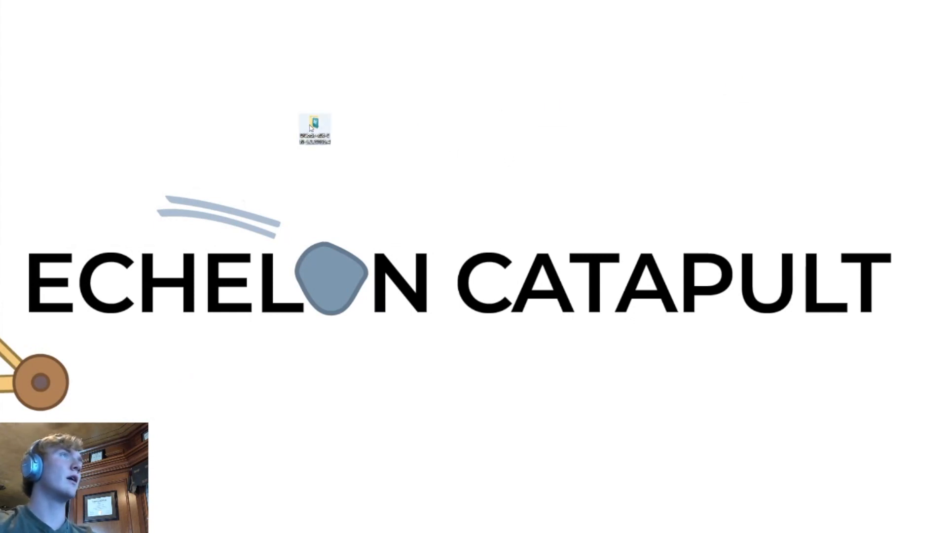
pyautogui.moveTo(321, 131); pyautogui.dragTo(227, 162)
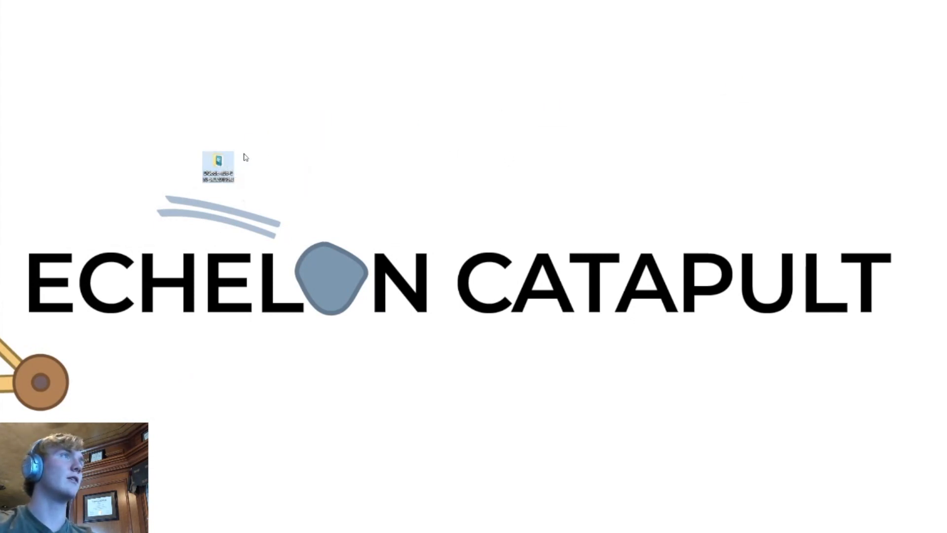
pyautogui.rightClick(223, 174)
pyautogui.click(242, 309)
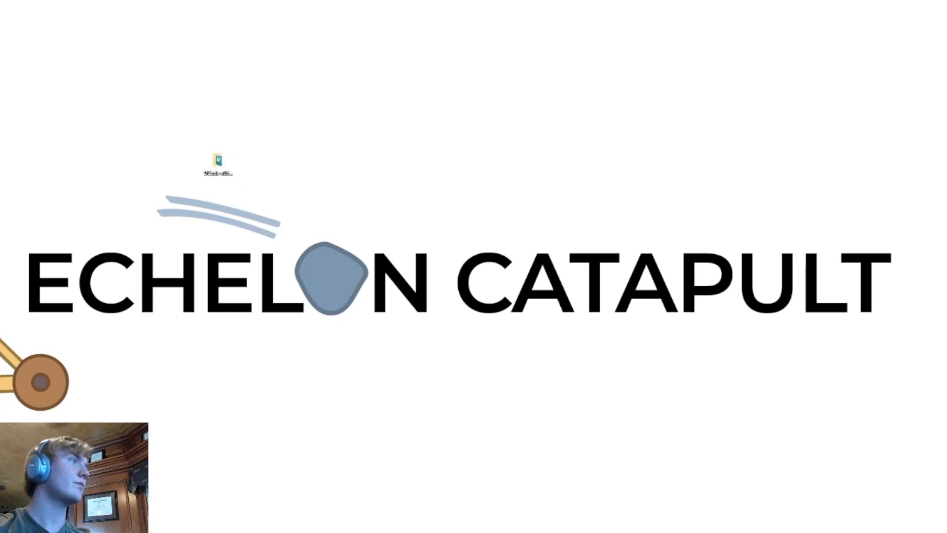
pyautogui.moveTo(0, 158); pyautogui.dragTo(353, 156)
pyautogui.click(412, 156)
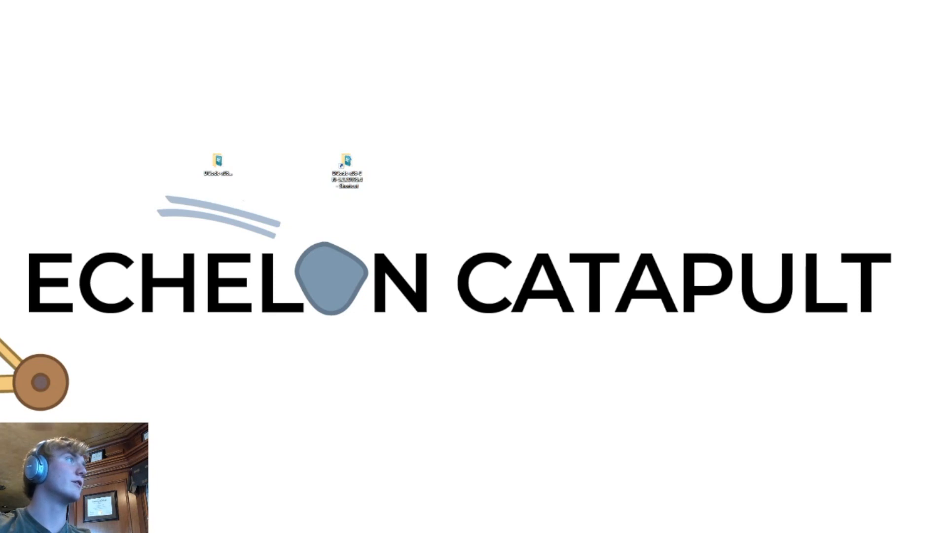
# Open the DCode folder through its new shortcut to check the target, and close the folder window
pyautogui.click(348, 165)
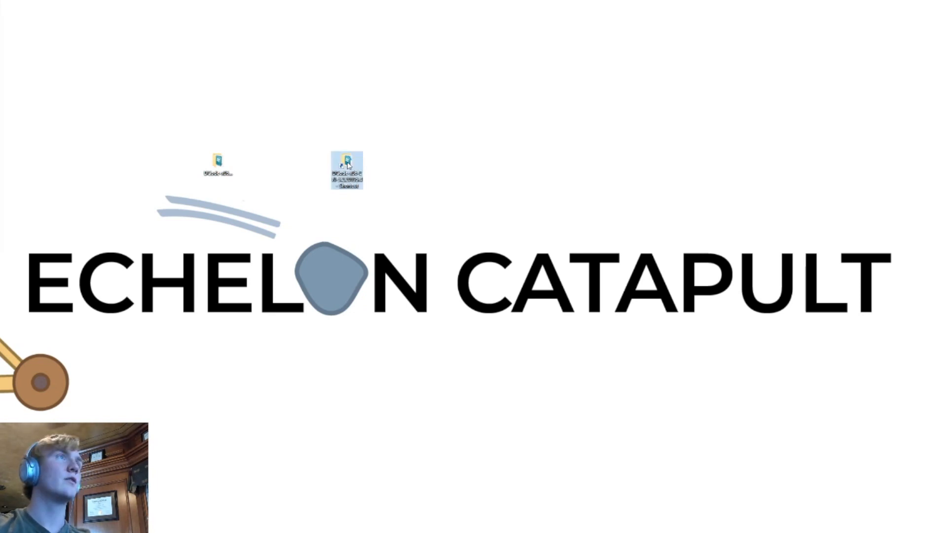
pyautogui.doubleClick(348, 165)
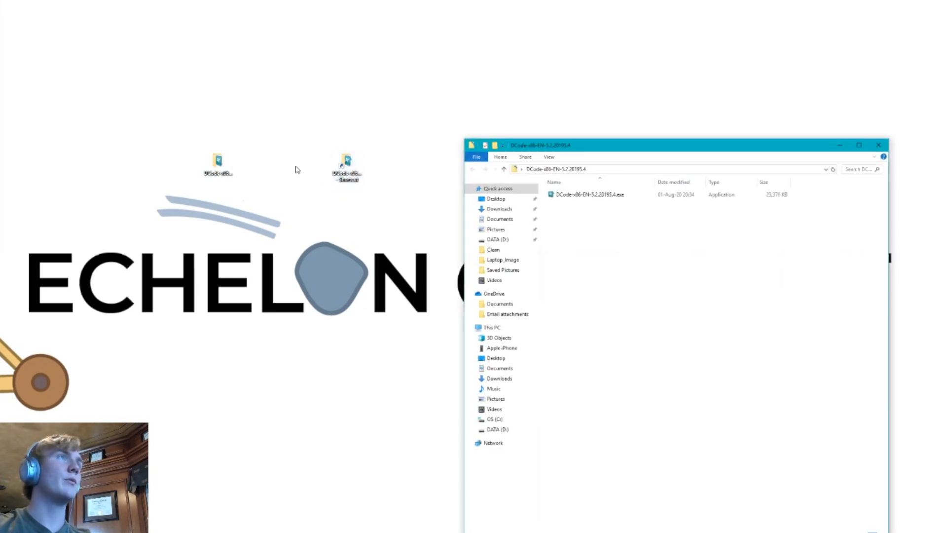
pyautogui.click(879, 145)
# Delete the DCode folder's shortcut from the desktop and inspect its entry and properties in the Recycle Bin
pyautogui.rightClick(342, 165)
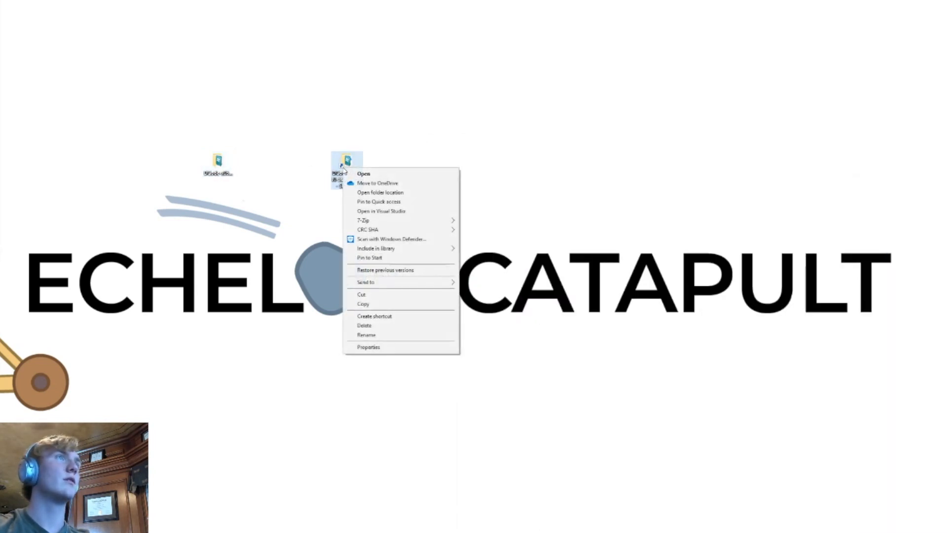
pyautogui.click(375, 327)
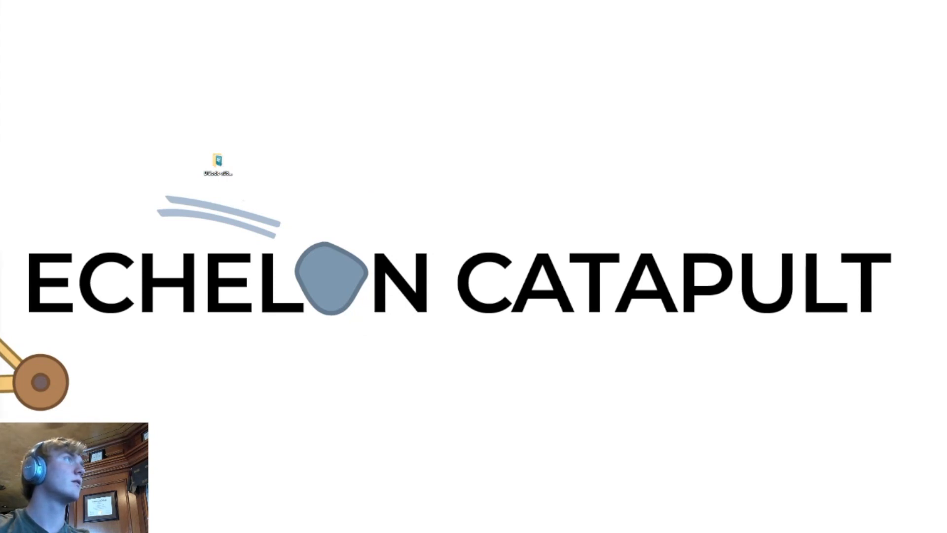
pyautogui.doubleClick(314, 163)
pyautogui.moveTo(548, 145); pyautogui.dragTo(454, 87)
pyautogui.click(564, 140)
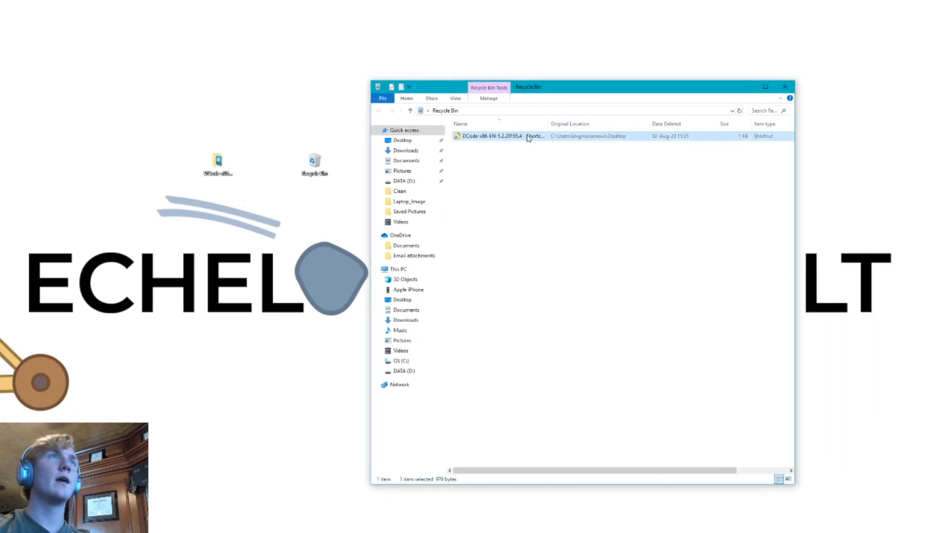
pyautogui.click(747, 145)
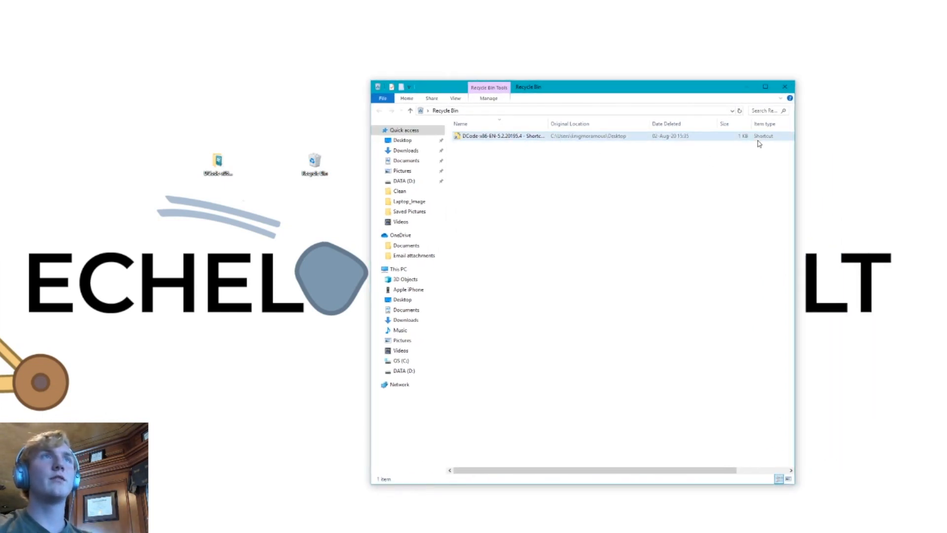
pyautogui.doubleClick(560, 136)
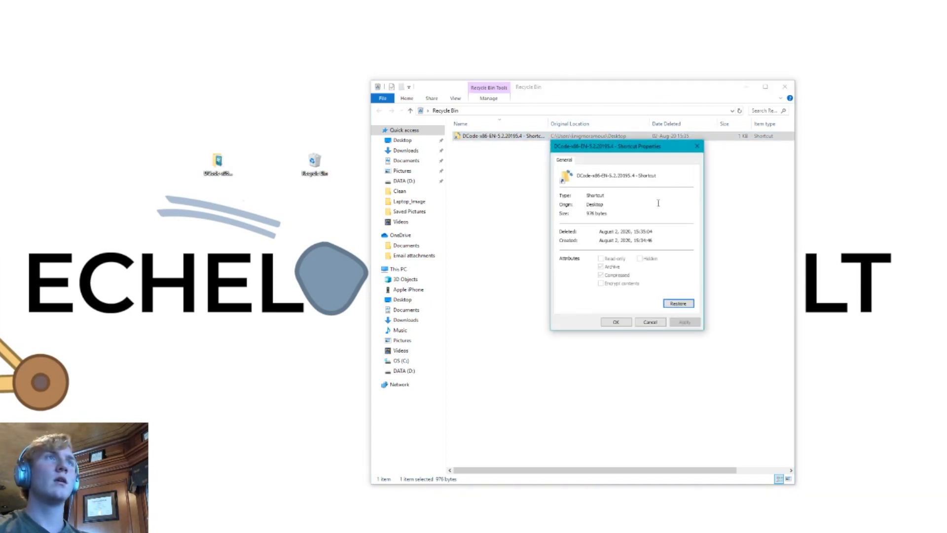
# Restore the deleted shortcut, open it to check that it leads to the DCode folder, and close the open windows
pyautogui.click(682, 306)
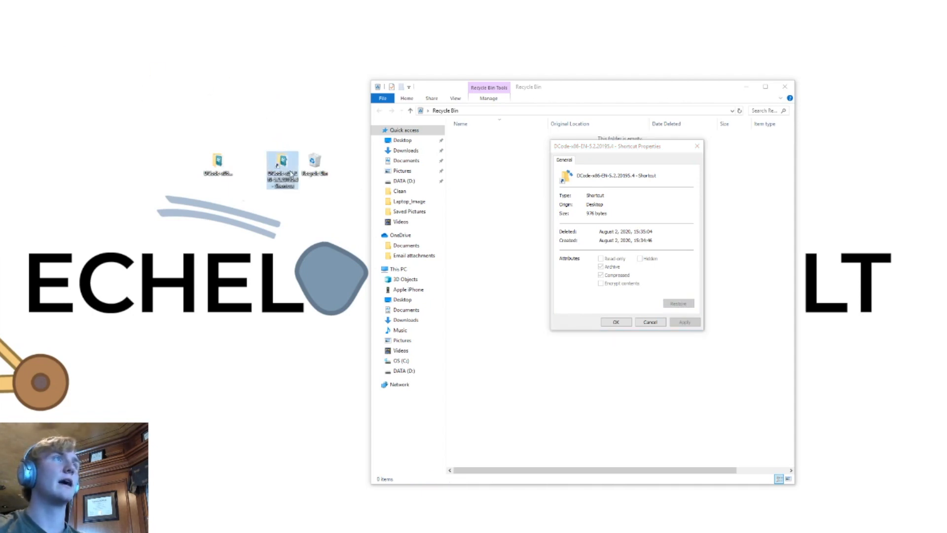
pyautogui.moveTo(320, 168); pyautogui.dragTo(1, 44)
pyautogui.click(279, 161)
pyautogui.doubleClick(277, 159)
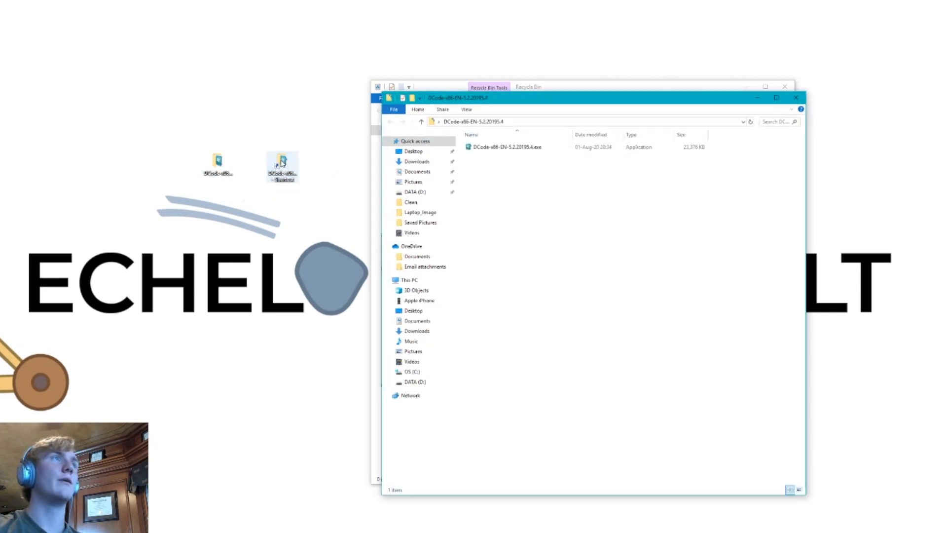
pyautogui.click(798, 100)
pyautogui.click(650, 322)
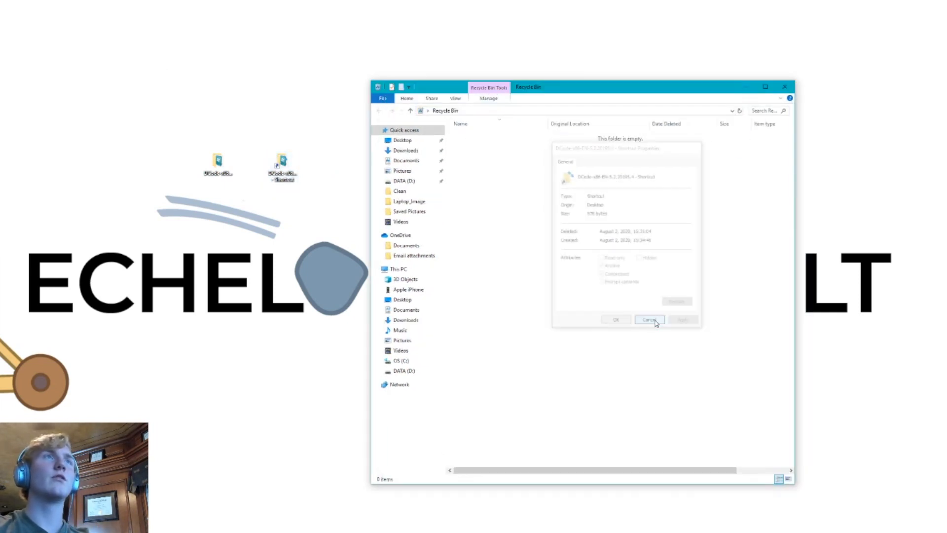
pyautogui.click(785, 86)
# Clear the DCode folder and its shortcut off this part of the desktop and bring the Autopsy window back
pyautogui.moveTo(216, 162); pyautogui.dragTo(1, 158)
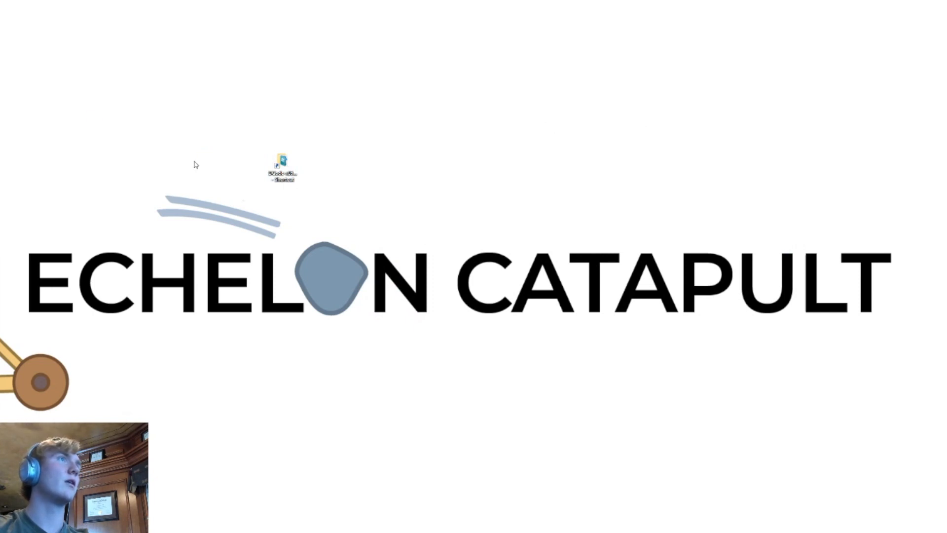
pyautogui.moveTo(277, 169); pyautogui.dragTo(1, 161)
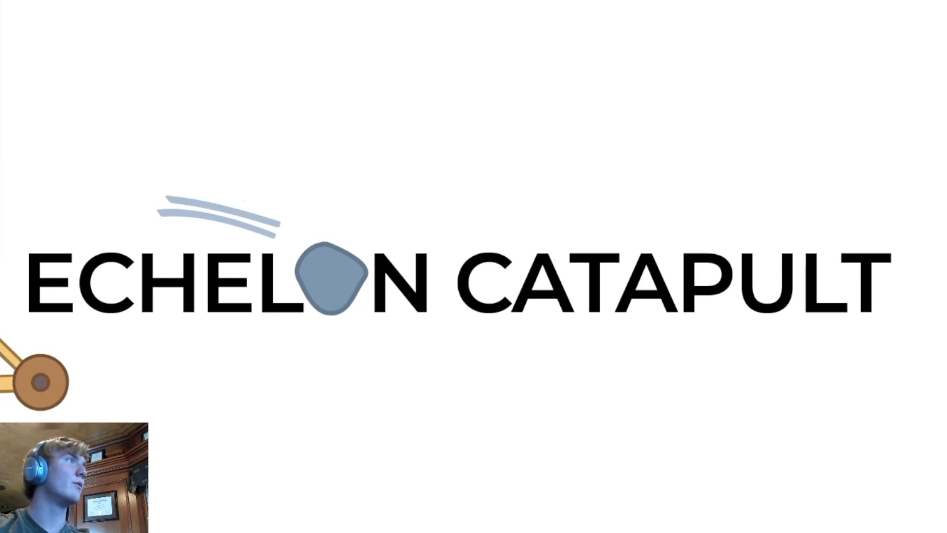
pyautogui.moveTo(1, 64); pyautogui.dragTo(405, 24)
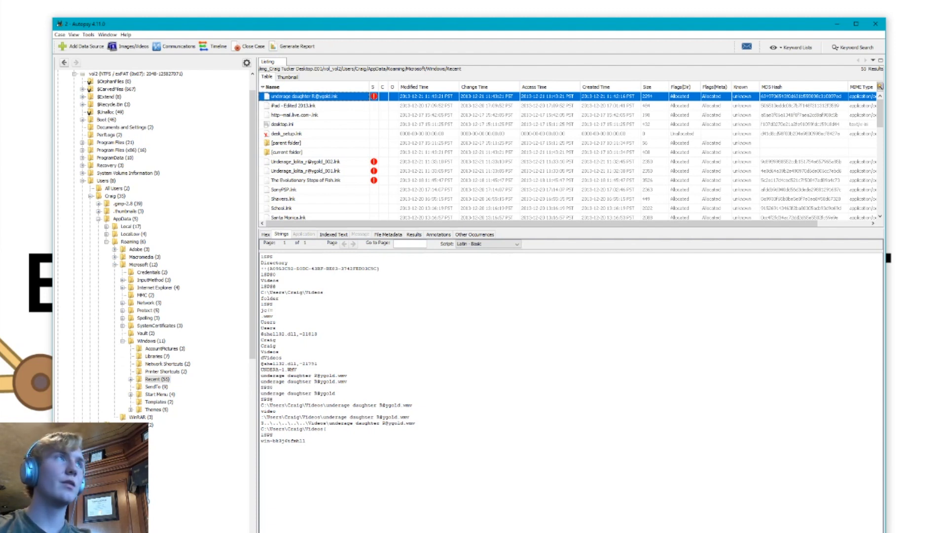
# Select Pier.lnk in the Recent folder listing and show its content as hex
pyautogui.scroll(-2, 352, 185)
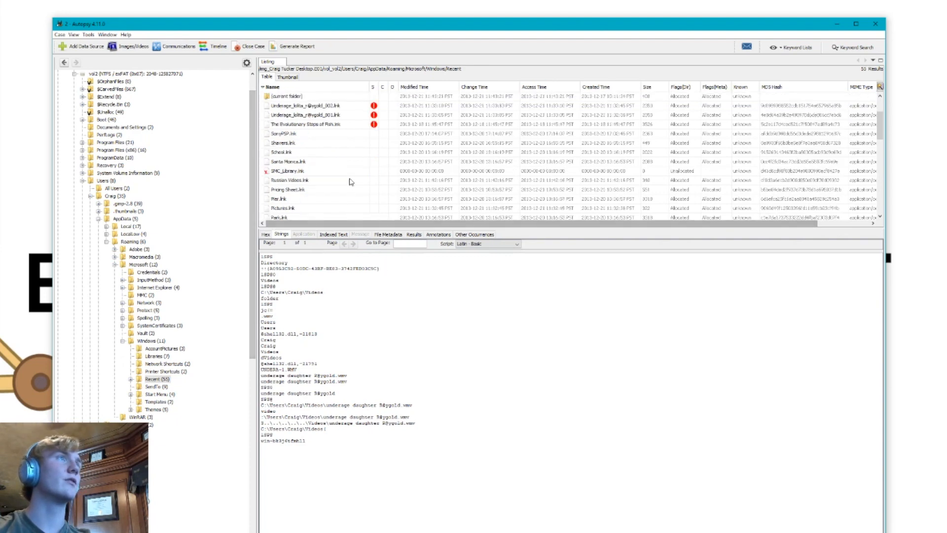
pyautogui.click(301, 200)
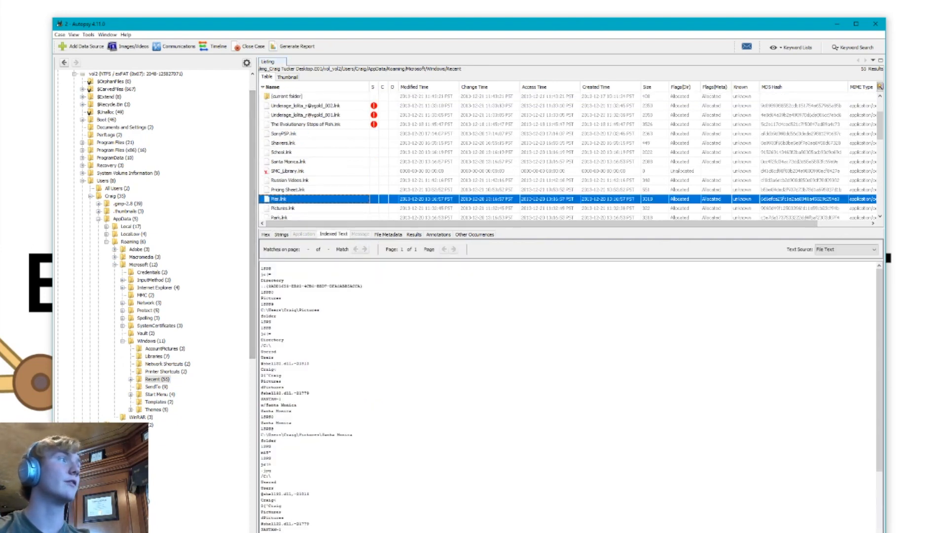
pyautogui.click(265, 235)
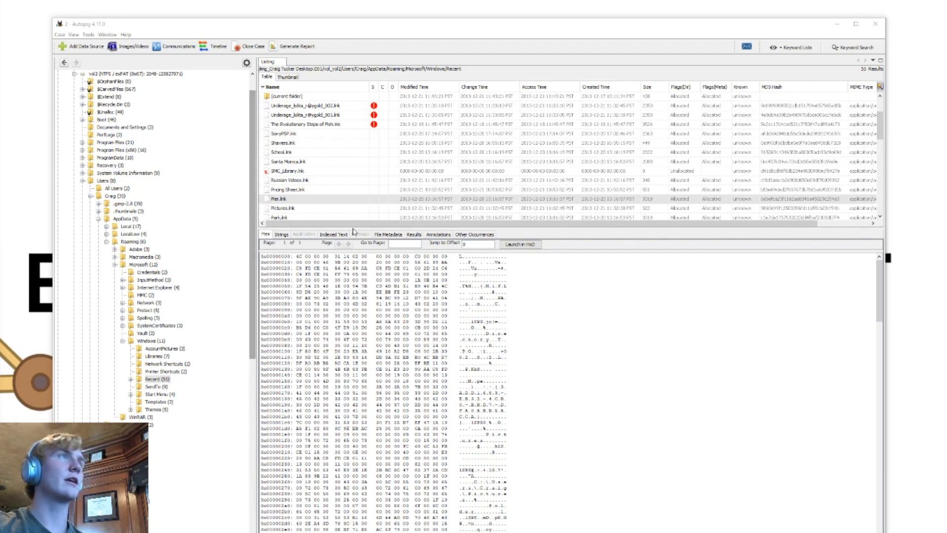
pyautogui.click(298, 202)
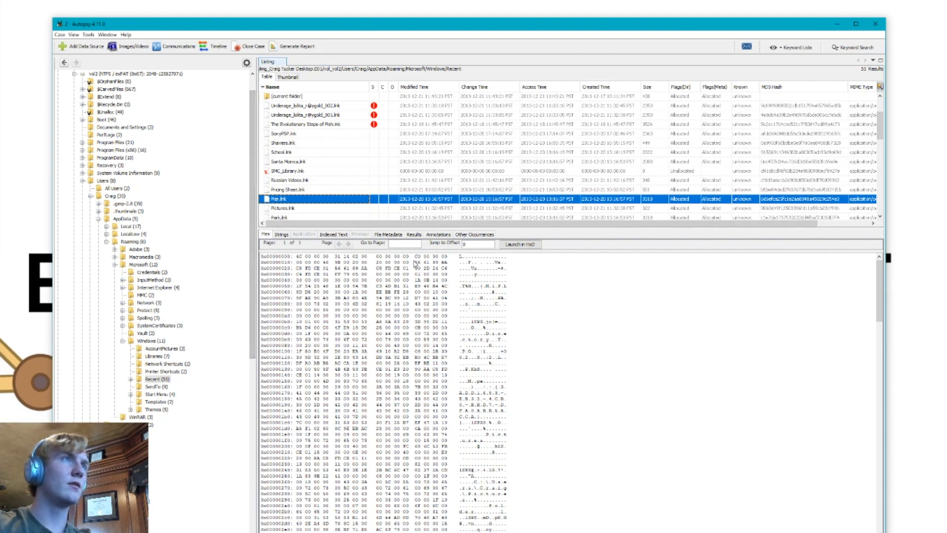
# Mark the first eight-byte timestamp in the Pier.lnk hex, from offset 0x1C to 0x23
pyautogui.moveTo(418, 262); pyautogui.dragTo(330, 271)
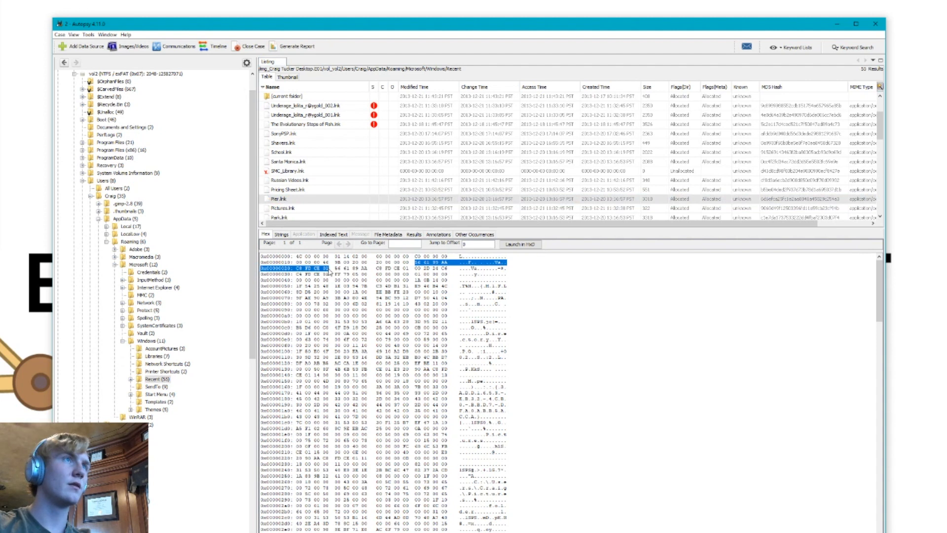
pyautogui.click(448, 260)
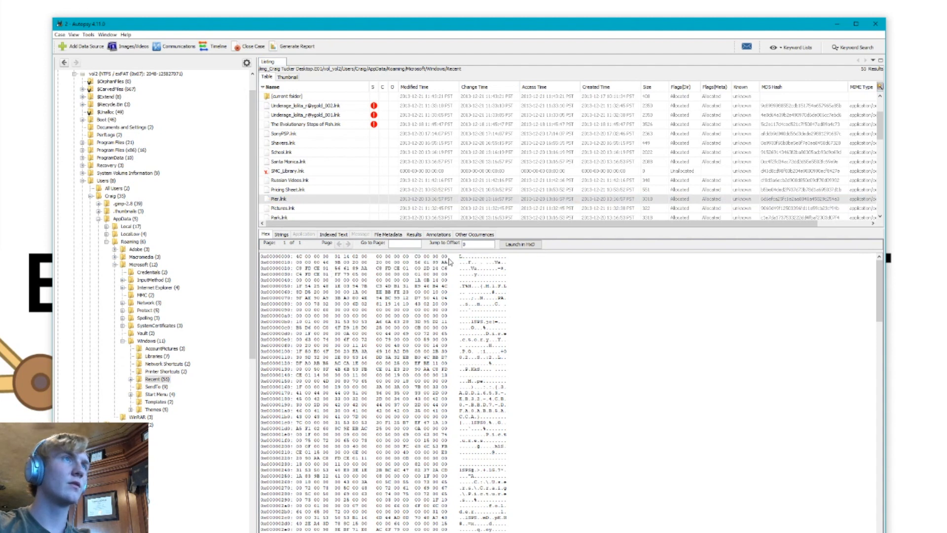
pyautogui.click(418, 262)
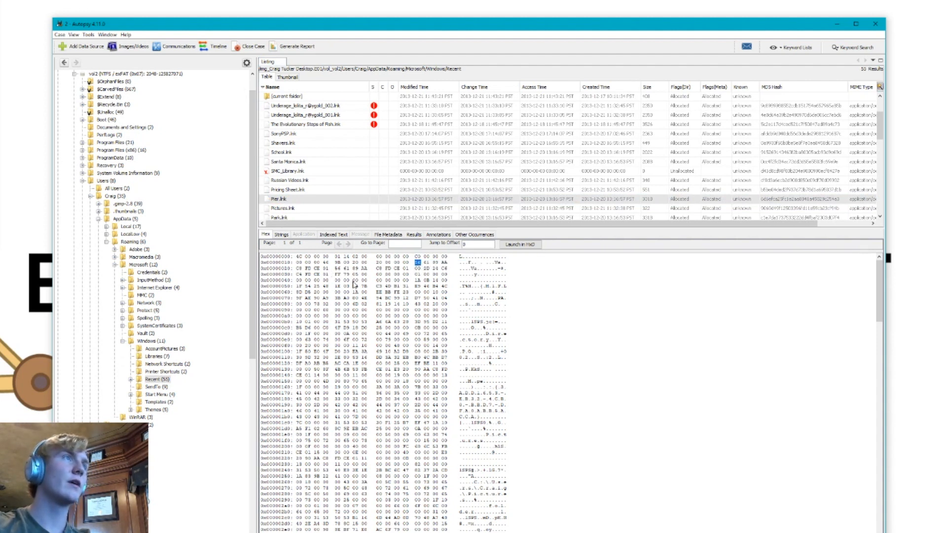
pyautogui.click(326, 269)
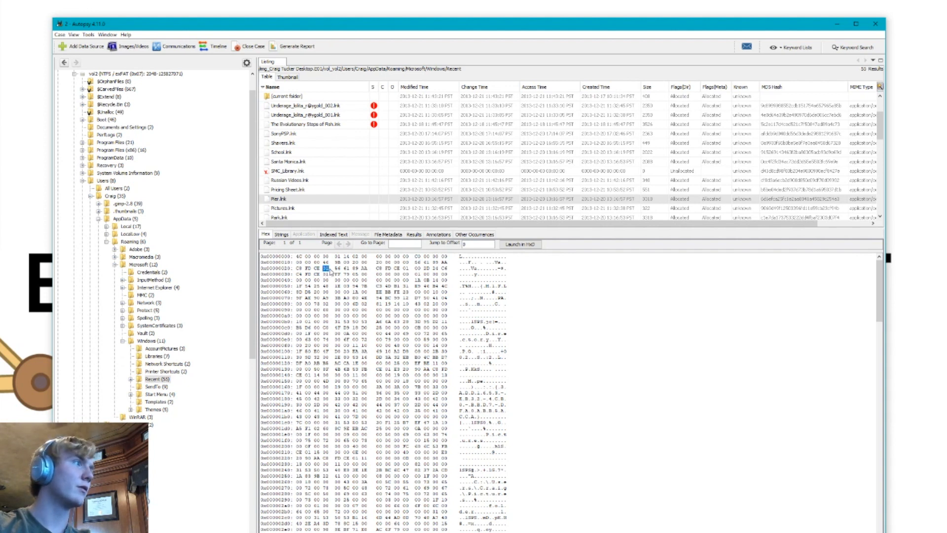
pyautogui.click(325, 282)
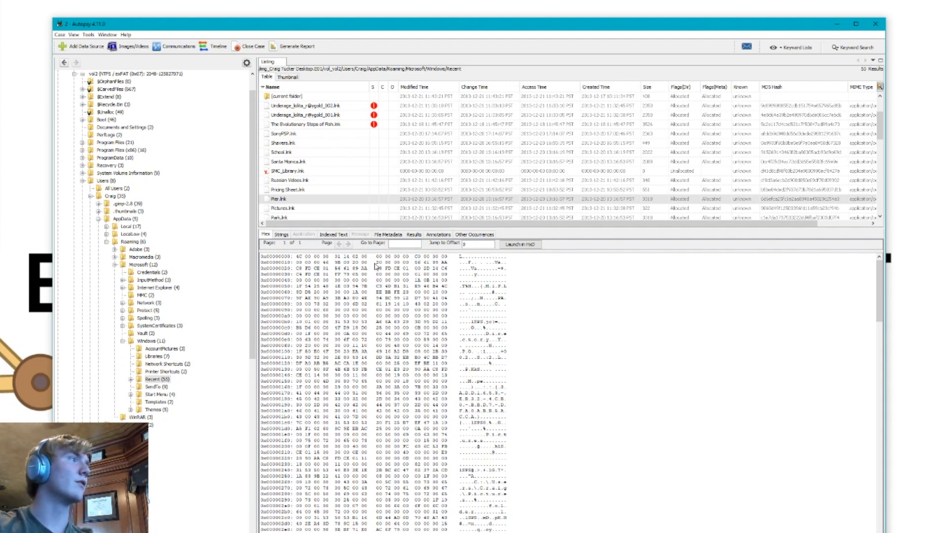
# Mark the second timestamp at offsets 0x24 to 0x2B and the first and last bytes of the third, 0x2C and 0x33
pyautogui.doubleClick(337, 268)
pyautogui.moveTo(341, 271); pyautogui.dragTo(409, 270)
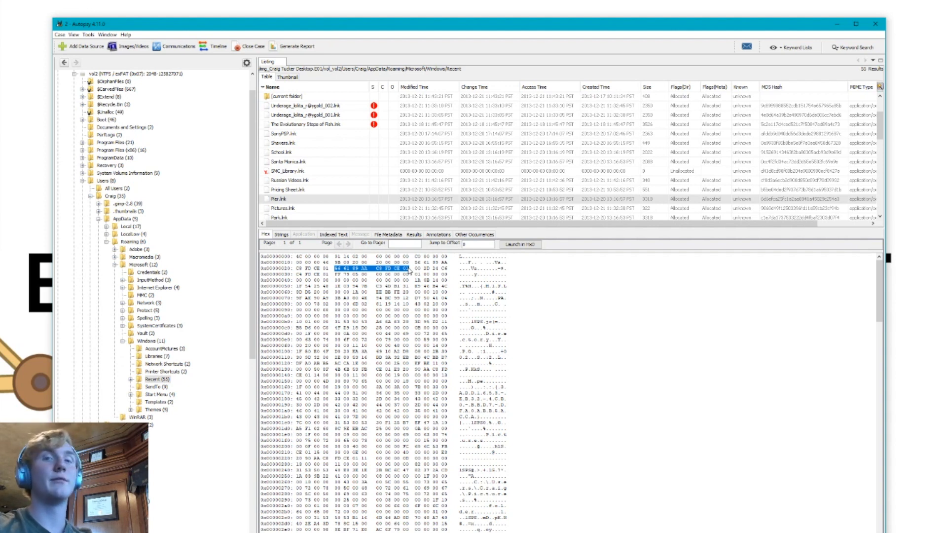
pyautogui.click(417, 269)
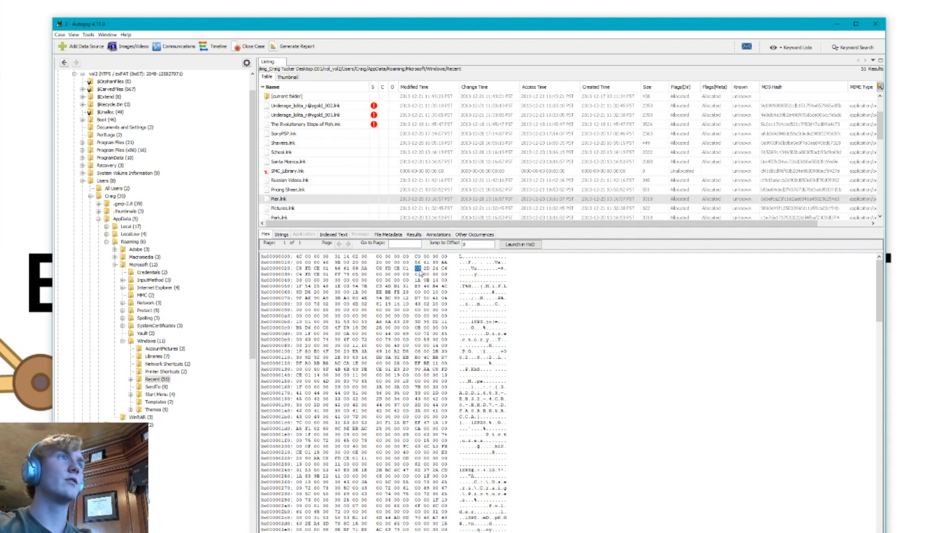
pyautogui.click(327, 275)
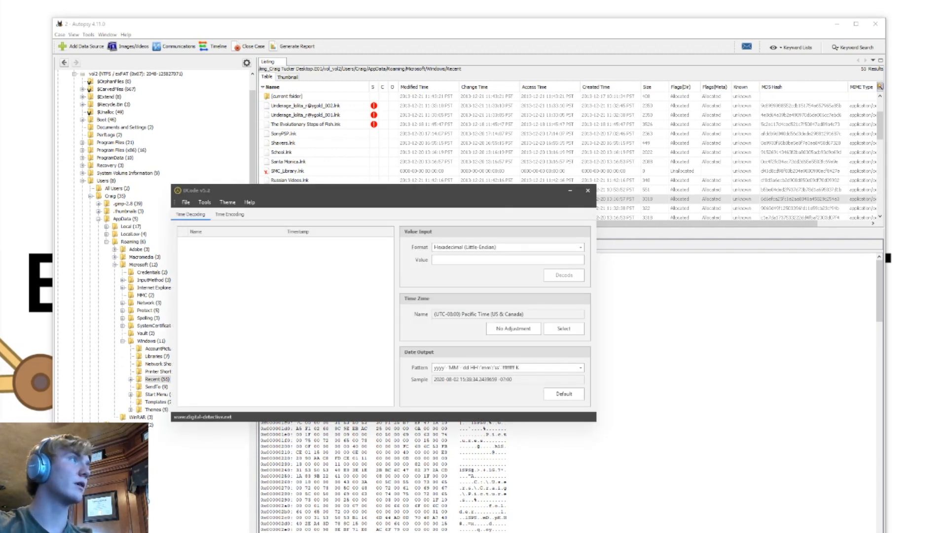
# Switch to the browser, open the DCode page among Digital Detective's free tools, start the DCode download, and minimize the browser
pyautogui.moveTo(0, 235); pyautogui.dragTo(172, 25)
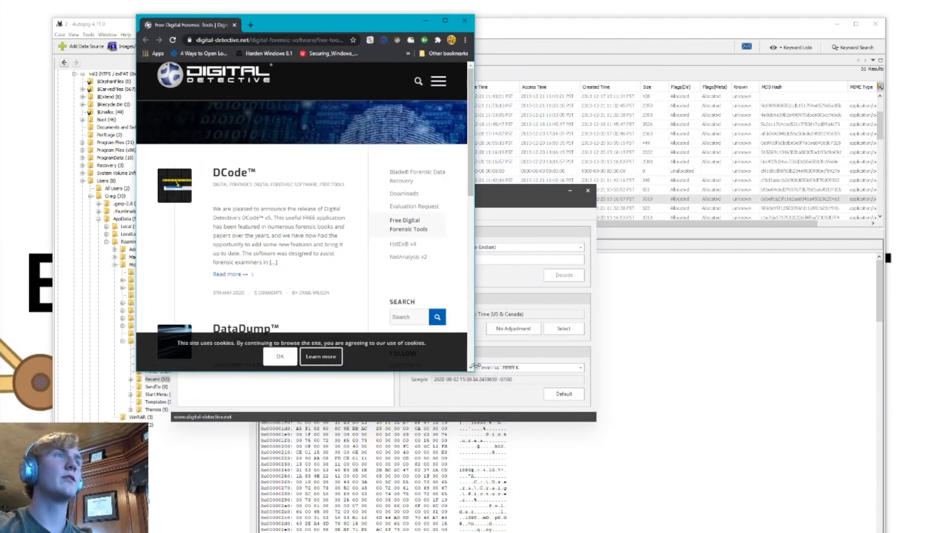
pyautogui.moveTo(474, 368); pyautogui.dragTo(838, 532)
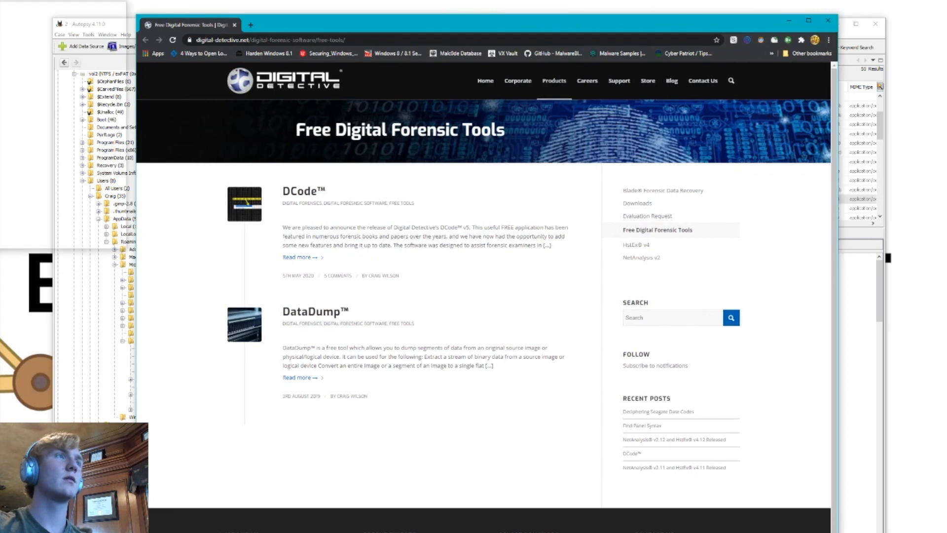
pyautogui.click(309, 182)
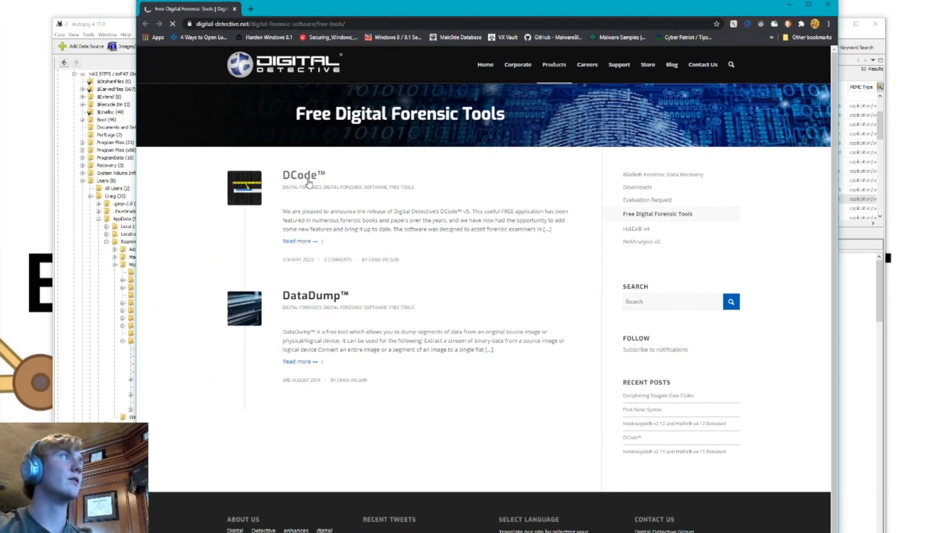
pyautogui.scroll(-7, 447, 250)
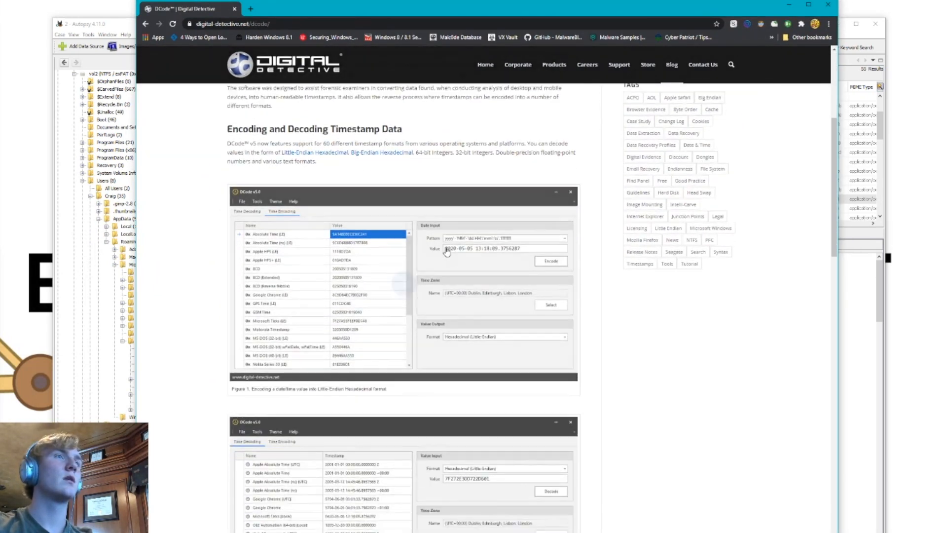
pyautogui.scroll(-15, 446, 250)
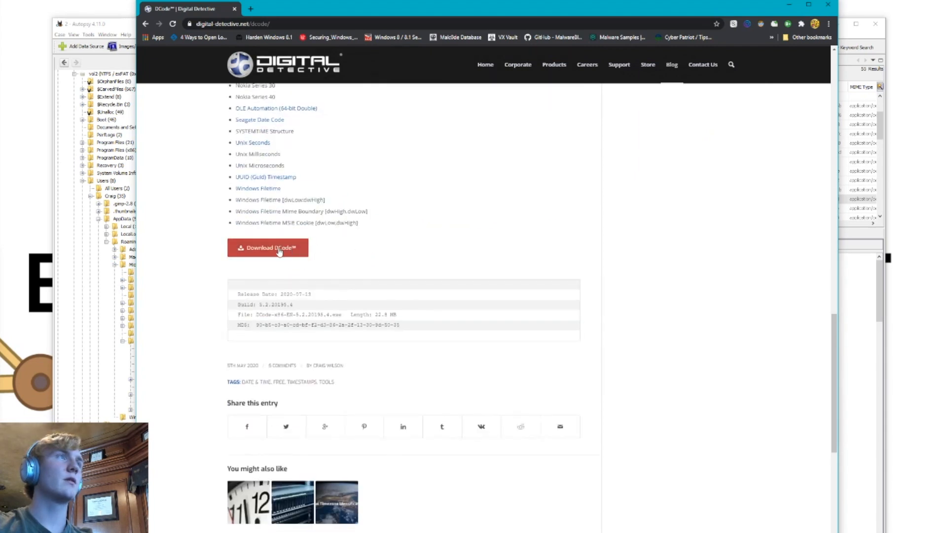
pyautogui.click(278, 251)
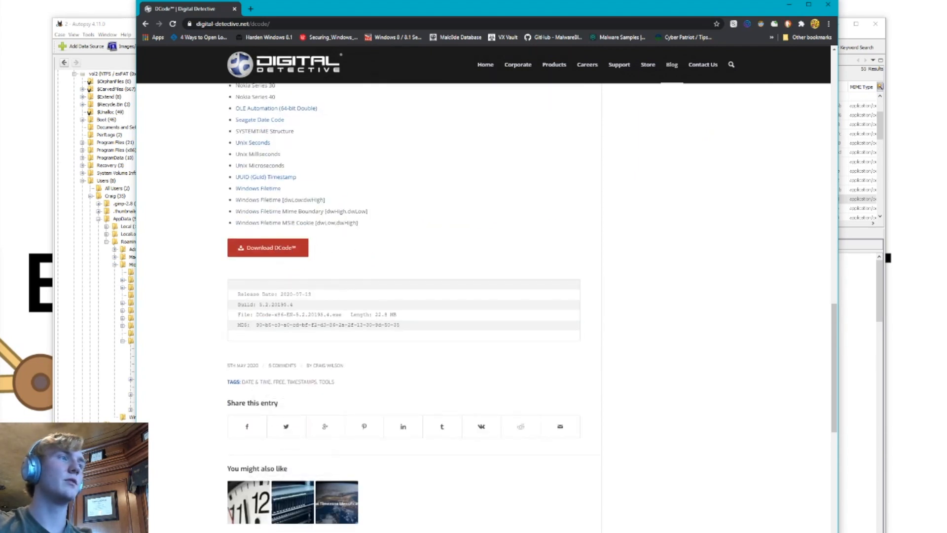
pyautogui.click(789, 3)
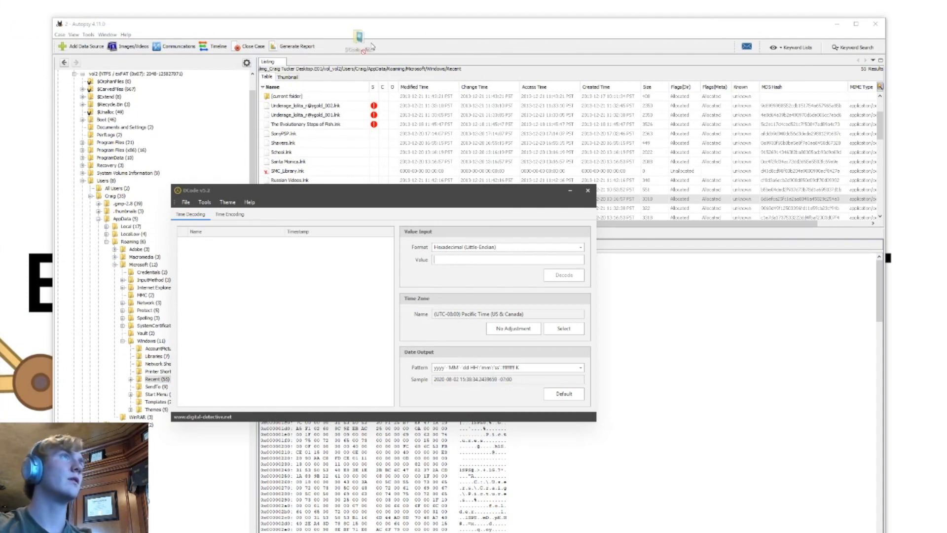
# Minimize Autopsy, place the DCode folder on the open desktop, look at the executable inside it, and close the folder window
pyautogui.click(840, 30)
pyautogui.click(837, 24)
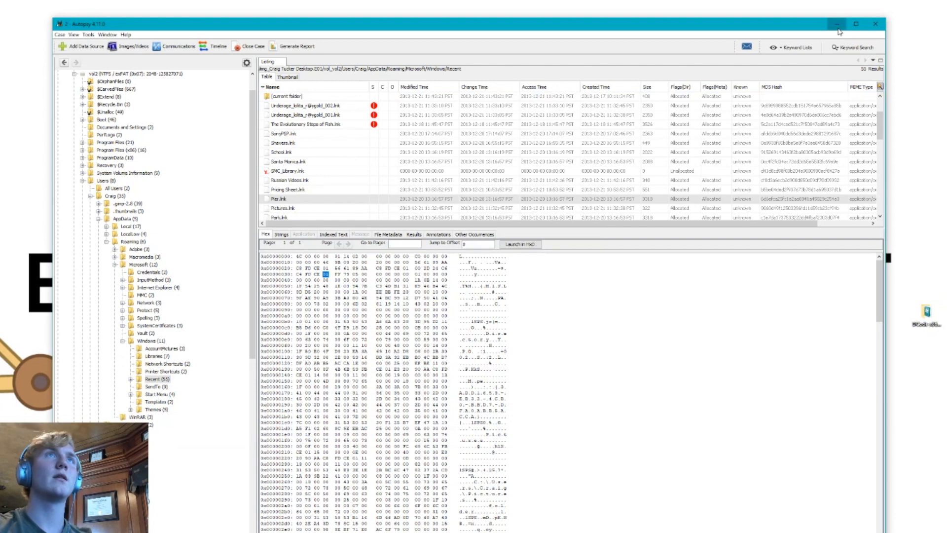
pyautogui.moveTo(926, 313); pyautogui.dragTo(413, 130)
pyautogui.doubleClick(412, 128)
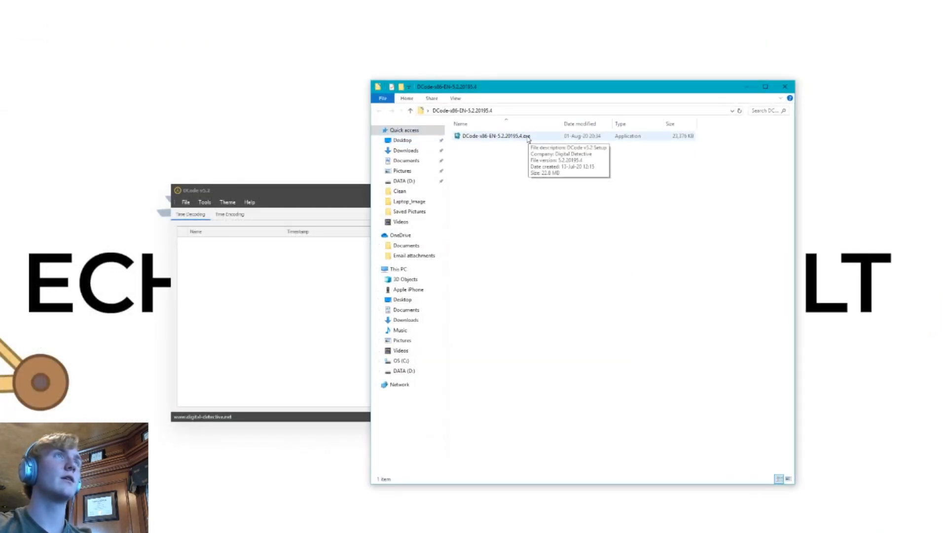
pyautogui.click(792, 88)
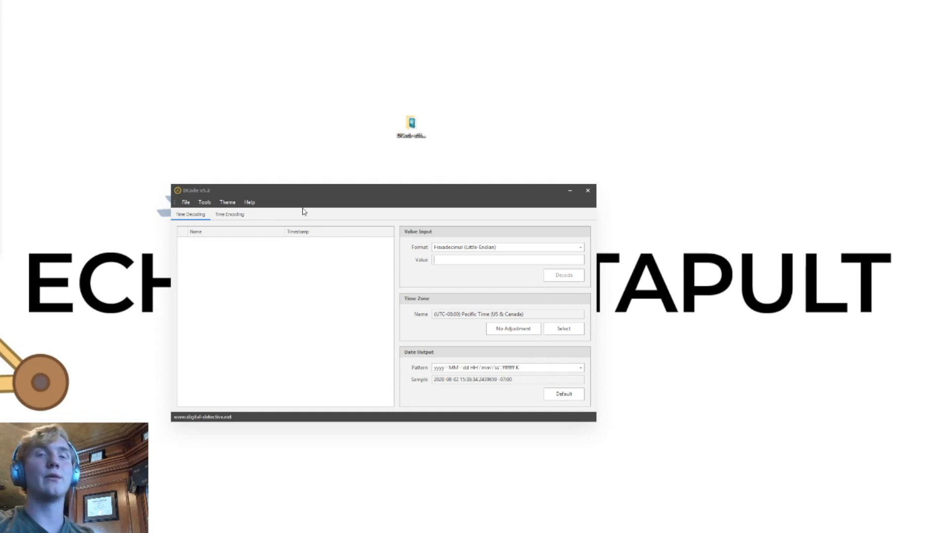
# Check DCode's Hexadecimal (Little-Endian) value format and bring DCode up in front of the Autopsy hex view
pyautogui.click(490, 249)
pyautogui.click(427, 251)
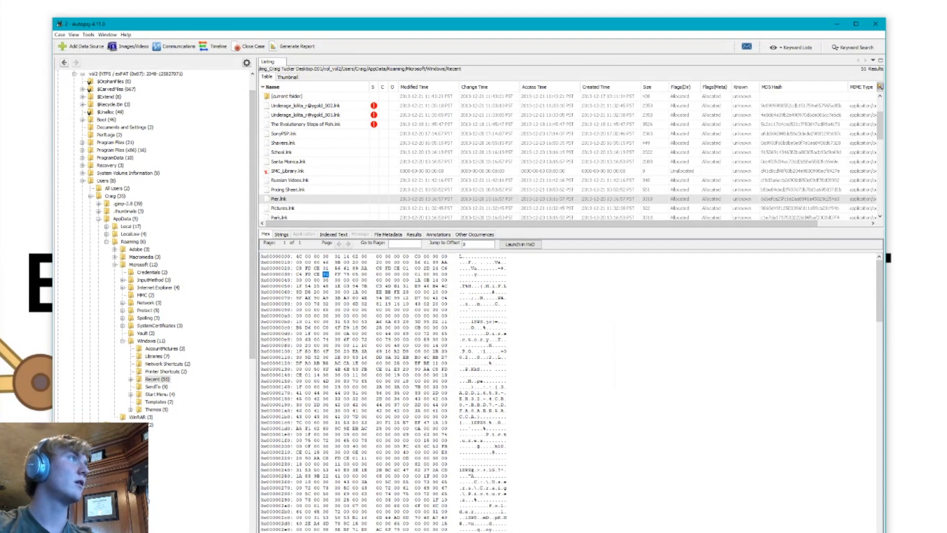
pyautogui.hotkey('alt', 'Tab')
pyautogui.click(251, 201)
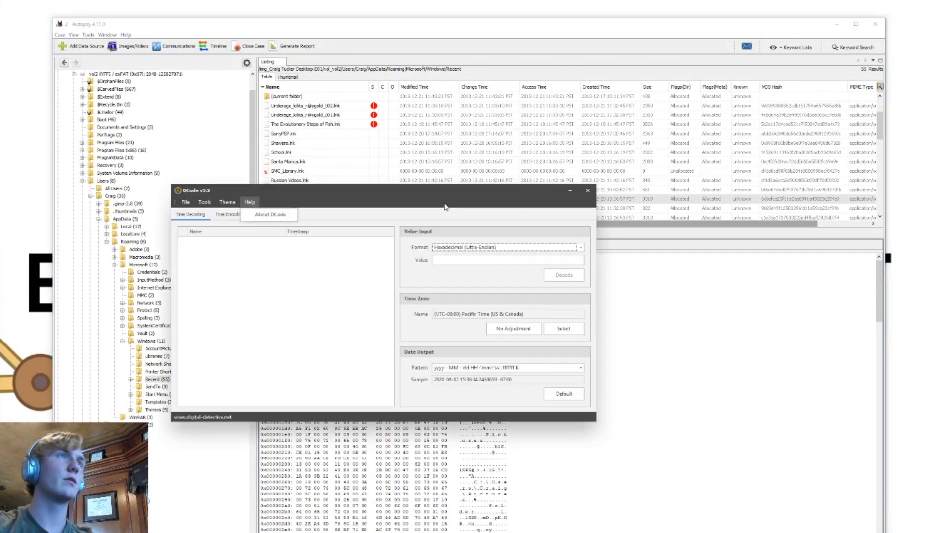
# Place DCode beside the hex view, keeping the Hexadecimal (Little-Endian) value format, and clear its detached main menu off the bytes
pyautogui.moveTo(445, 205); pyautogui.dragTo(455, 242)
pyautogui.moveTo(424, 190); pyautogui.dragTo(666, 298)
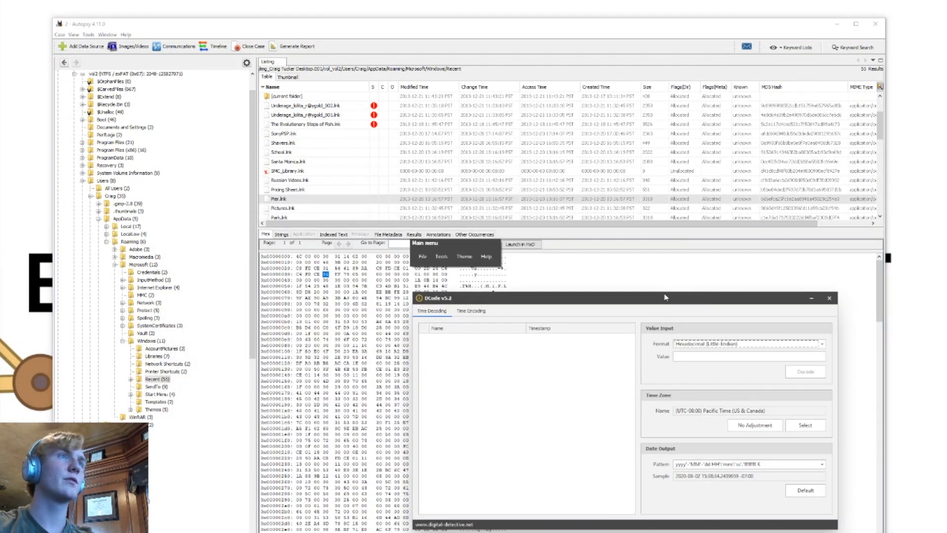
pyautogui.click(690, 343)
pyautogui.click(700, 362)
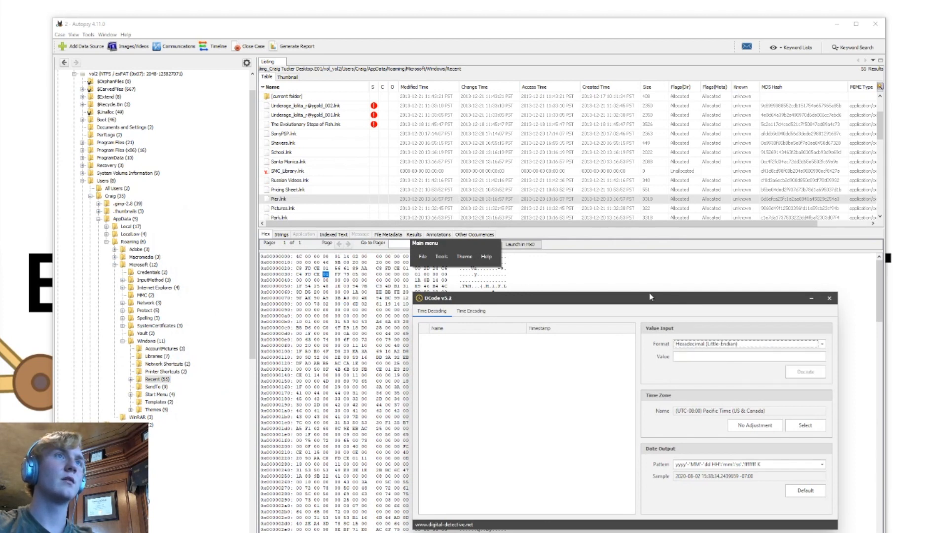
pyautogui.moveTo(649, 296); pyautogui.dragTo(765, 179)
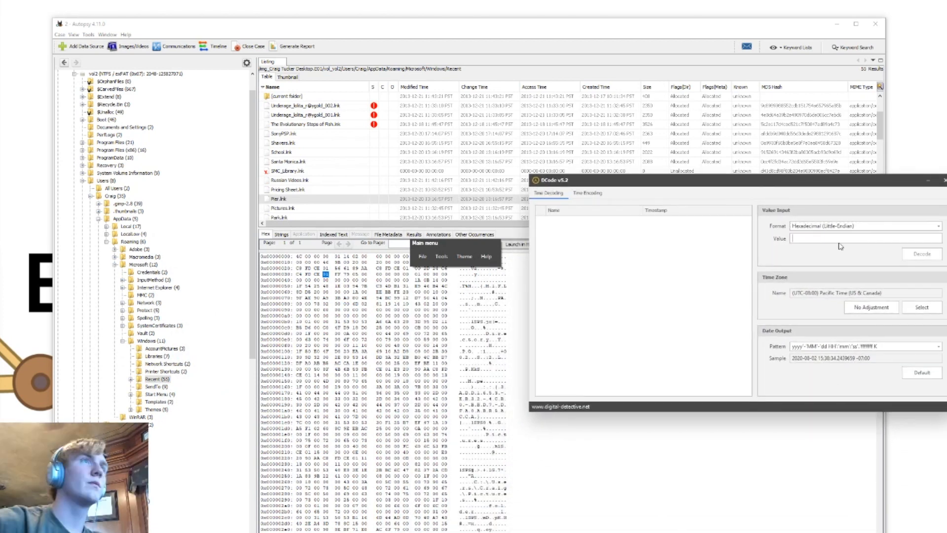
pyautogui.click(482, 329)
pyautogui.click(917, 196)
pyautogui.moveTo(435, 224); pyautogui.dragTo(495, 283)
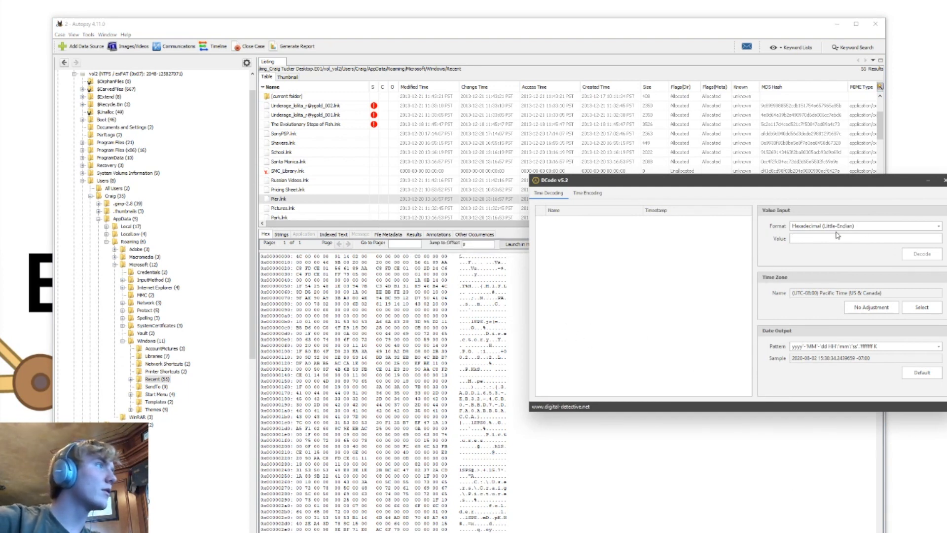
# Decode the first timestamp value 566189AAC8FDCE01 and select its Windows Filetime (UTC) result
pyautogui.write('566')
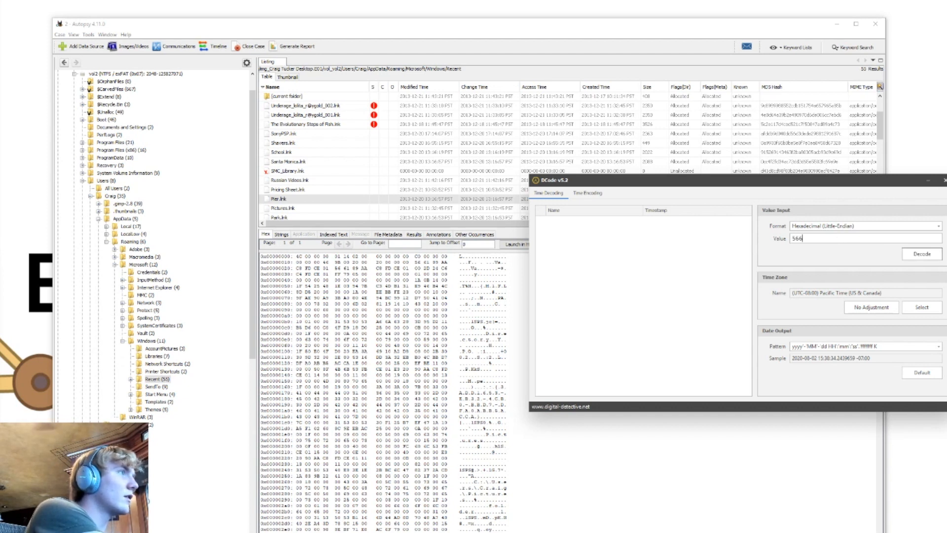
pyautogui.write('189')
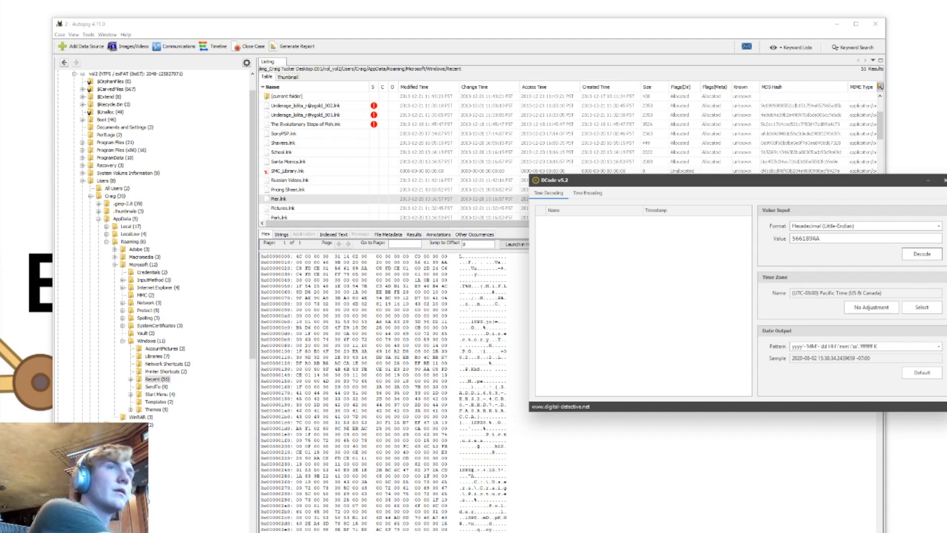
pyautogui.write('AAC8FD')
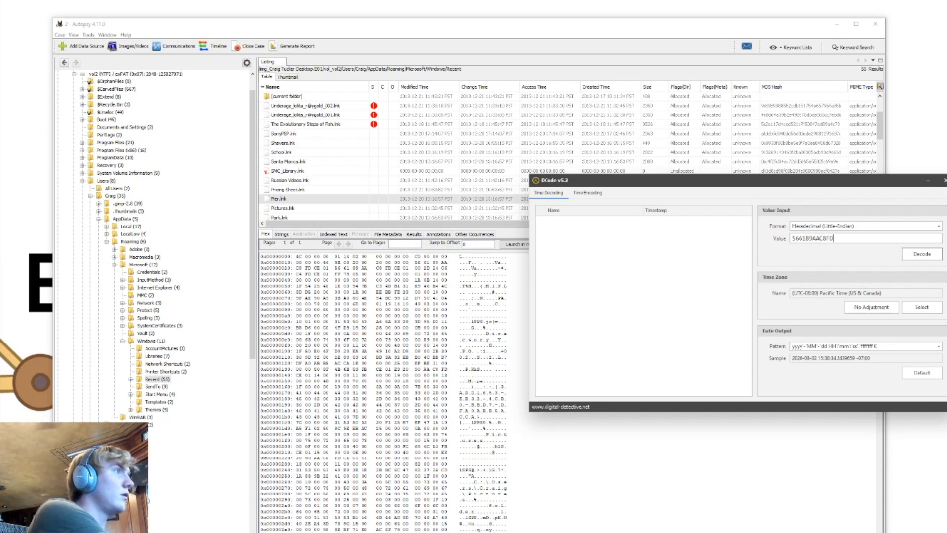
pyautogui.write('CE01')
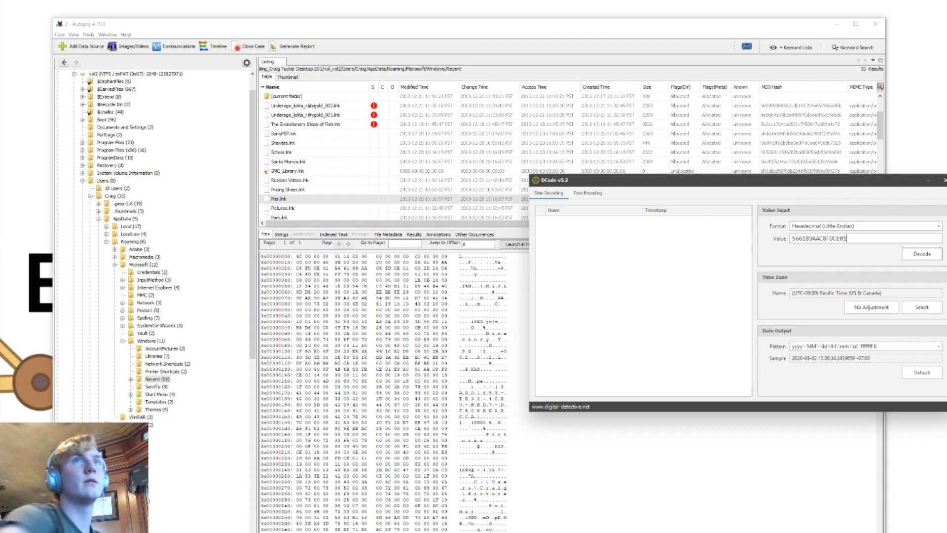
pyautogui.click(922, 255)
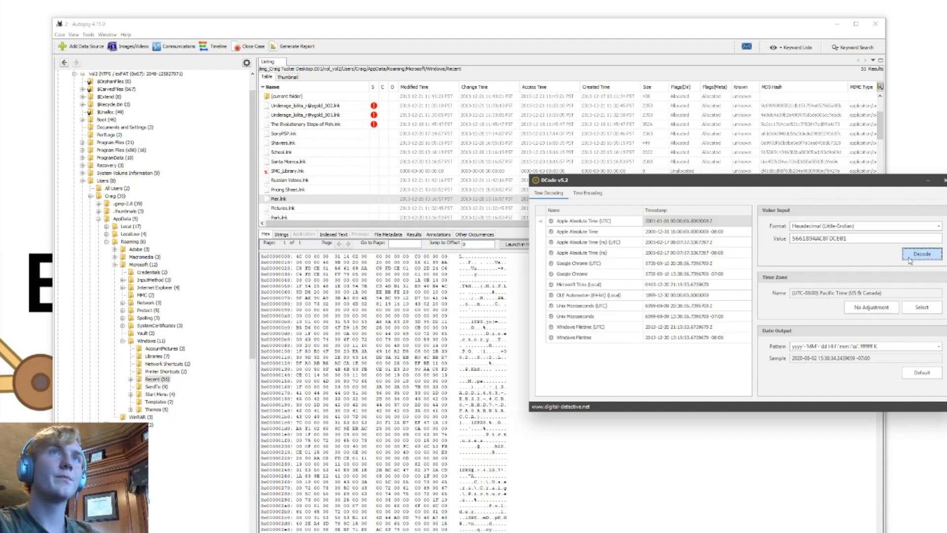
pyautogui.click(658, 328)
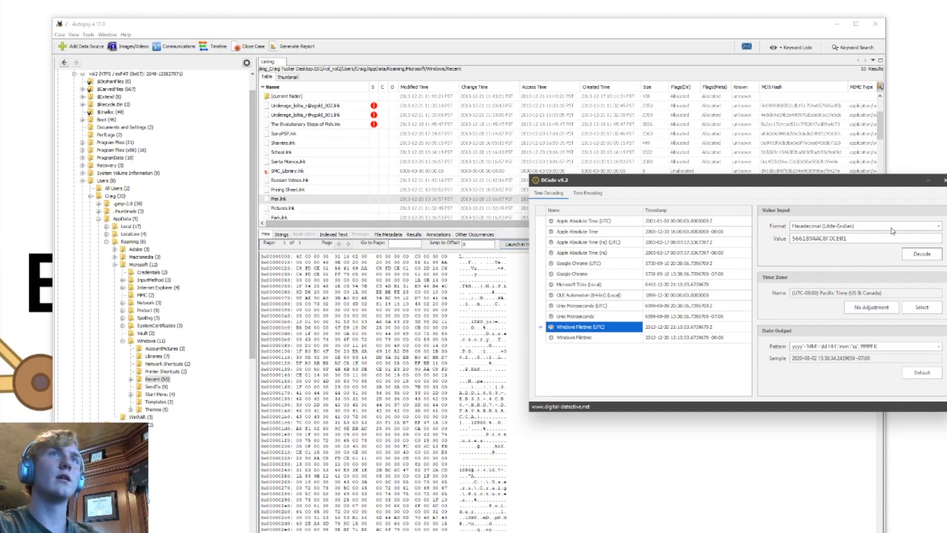
# Replace the value with 002D24C6C4FDCE01, keeping Hexadecimal (Little-Endian) as the format, and decode it
pyautogui.click(857, 226)
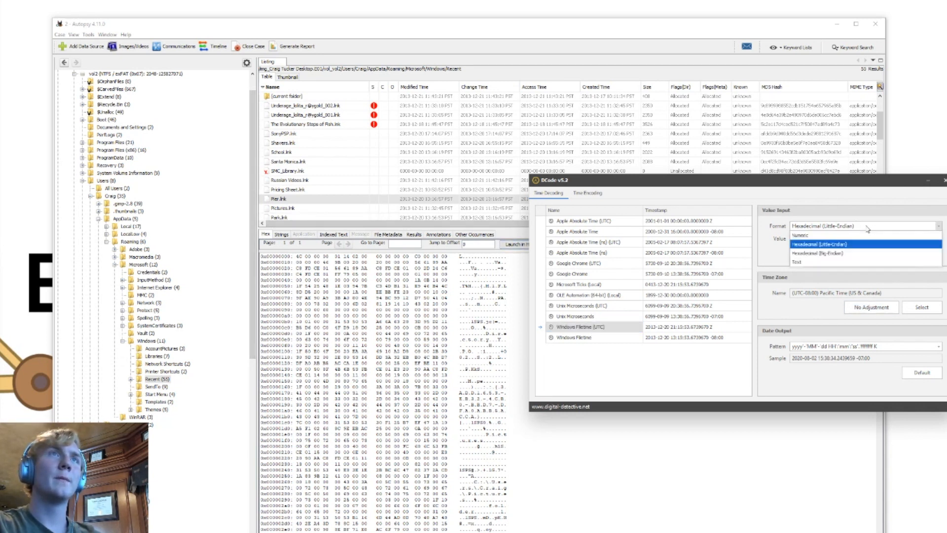
pyautogui.click(815, 245)
pyautogui.moveTo(859, 239); pyautogui.dragTo(737, 245)
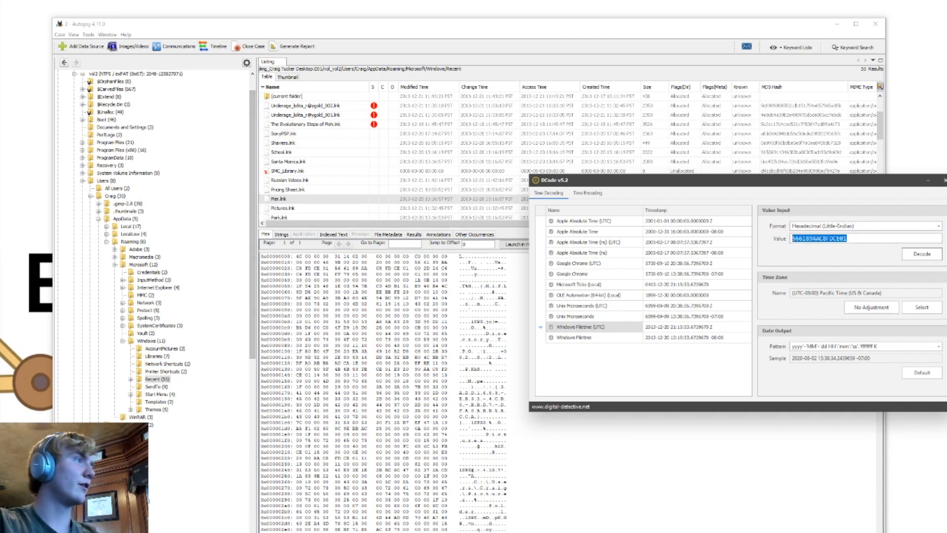
pyautogui.press('BackSpace')
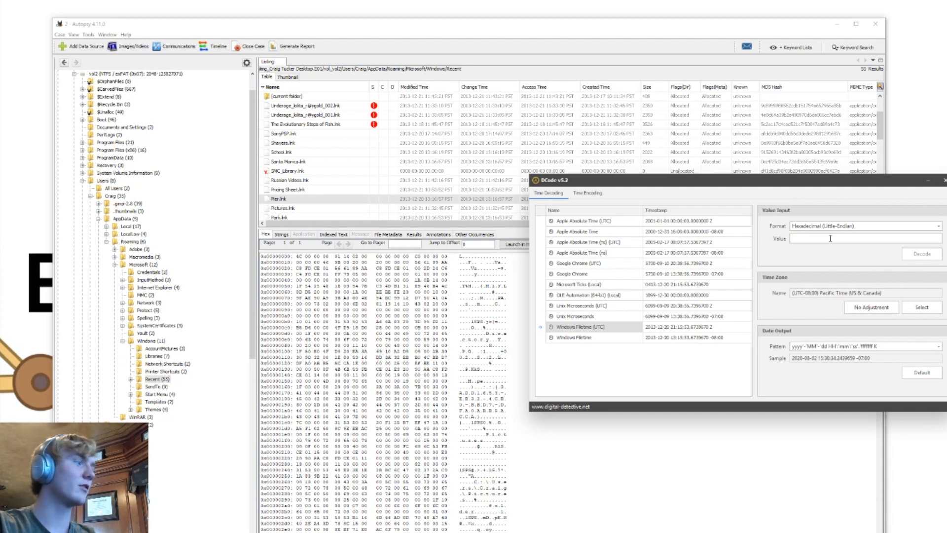
pyautogui.write('002')
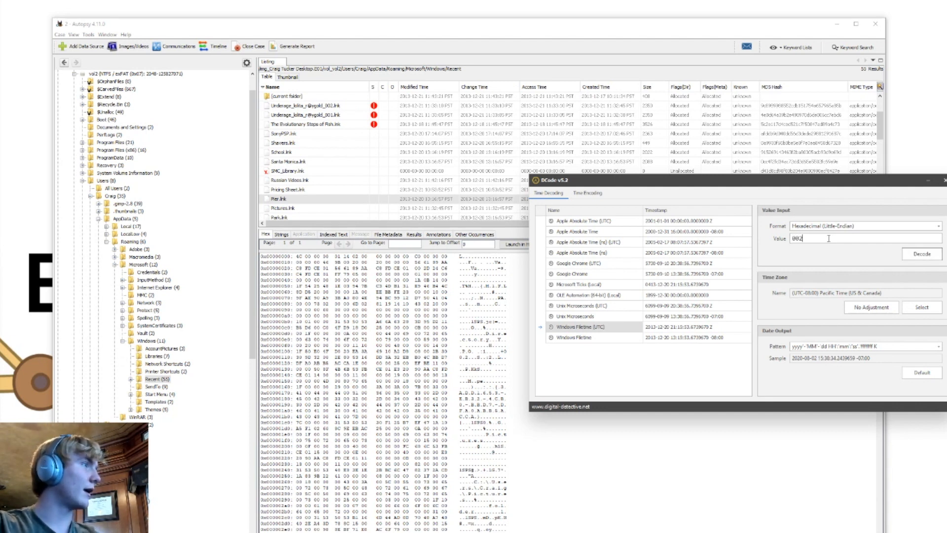
pyautogui.write('D24')
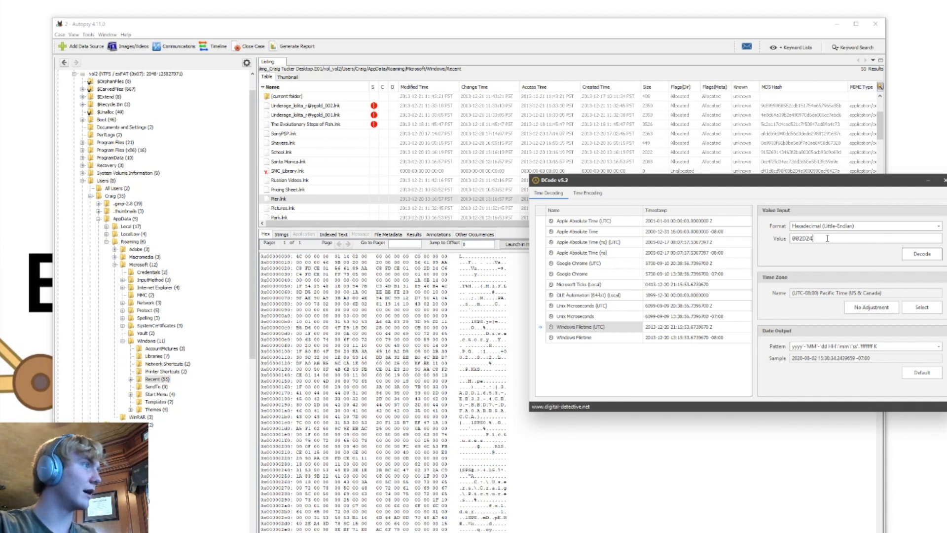
pyautogui.write('C6')
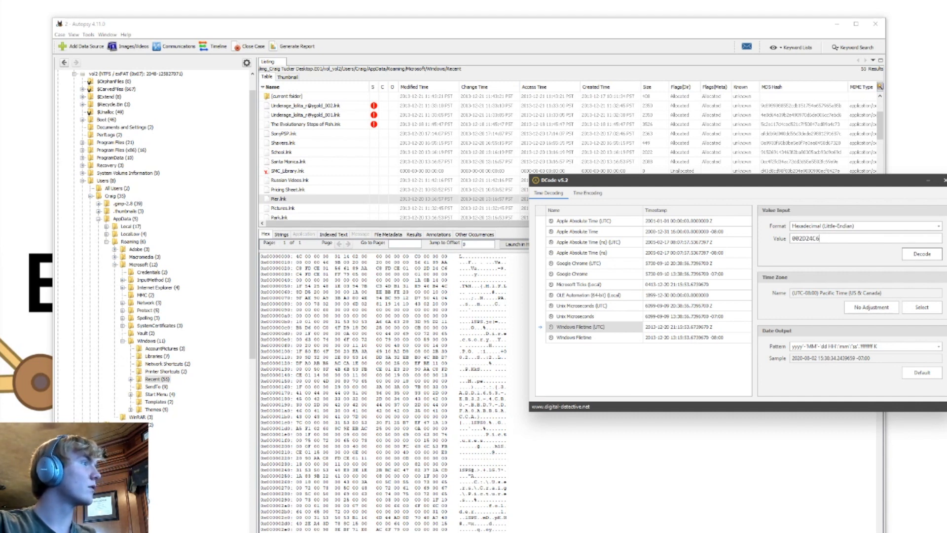
pyautogui.write('C4')
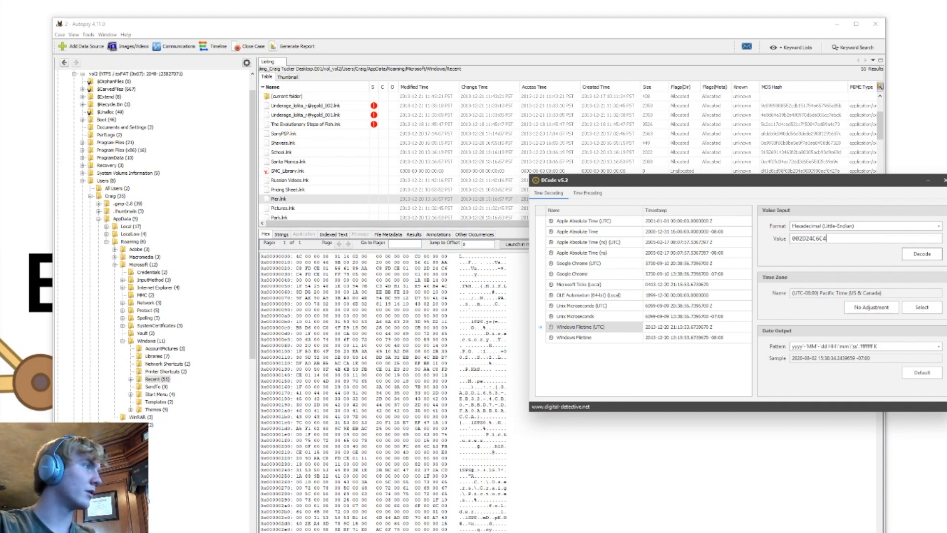
pyautogui.write('FDCE01')
pyautogui.click(904, 257)
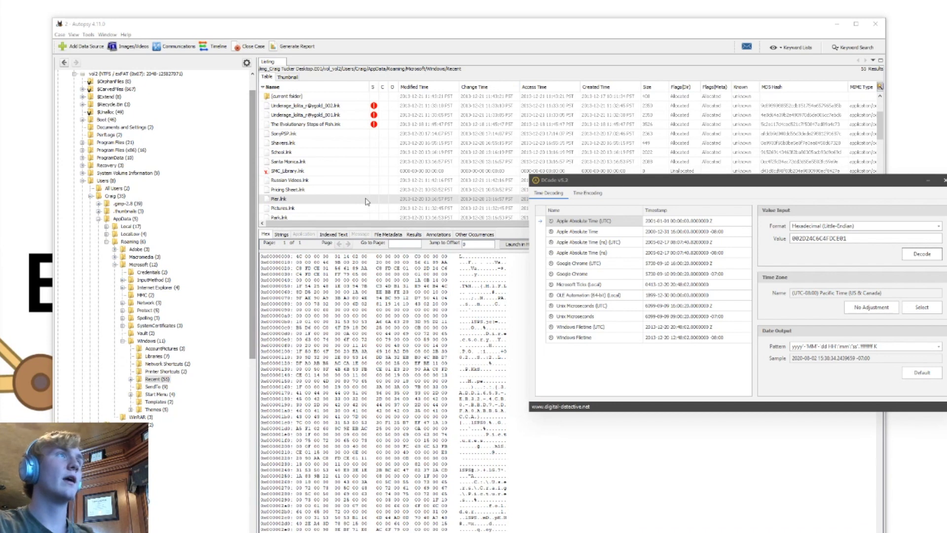
# Show the hex contents of The Evolutionary Steps of Fish.lnk in Autopsy and close DCode
pyautogui.scroll(2, 345, 190)
pyautogui.click(328, 169)
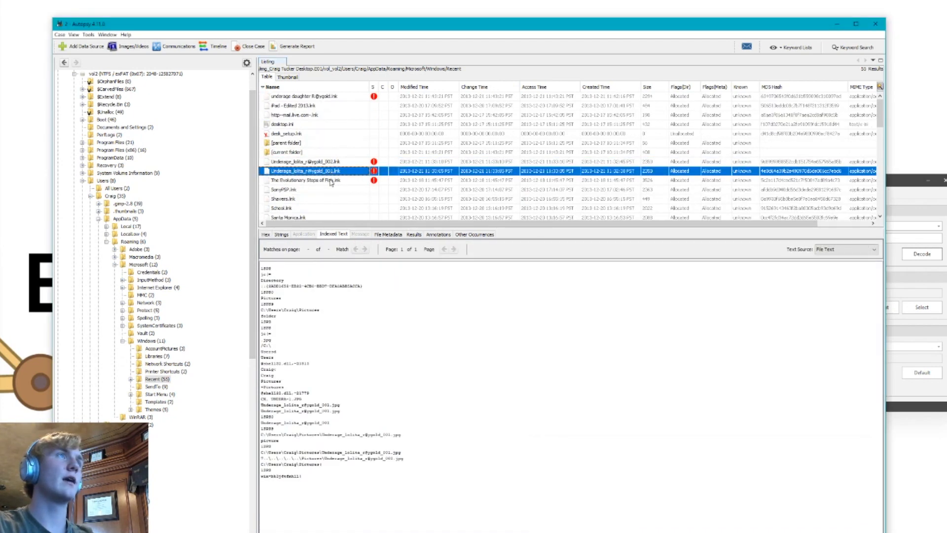
pyautogui.click(331, 181)
pyautogui.click(281, 234)
pyautogui.click(266, 235)
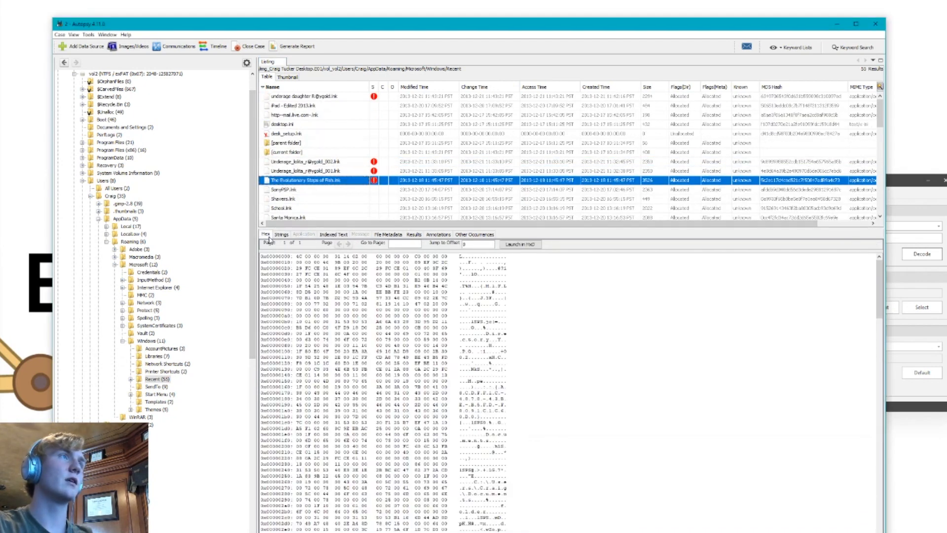
pyautogui.hotkey('alt', 'Tab')
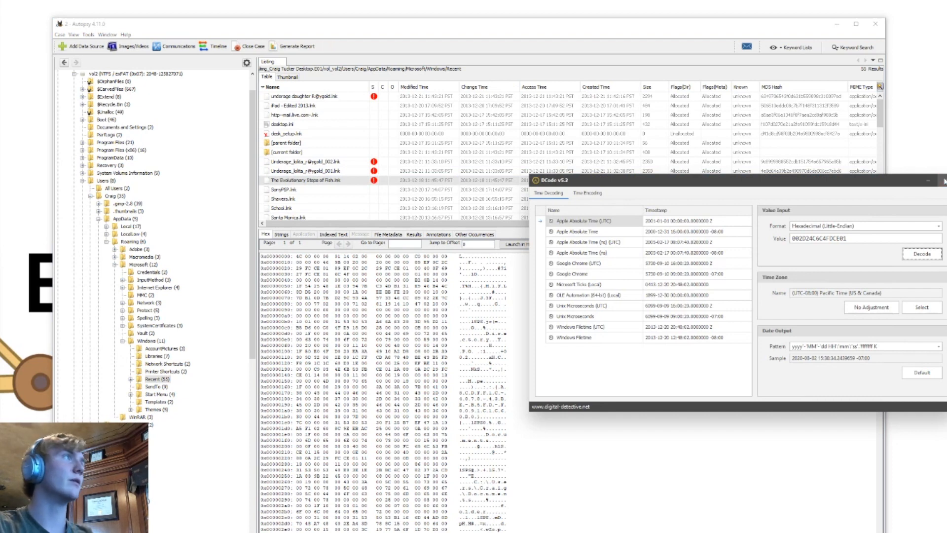
pyautogui.click(942, 180)
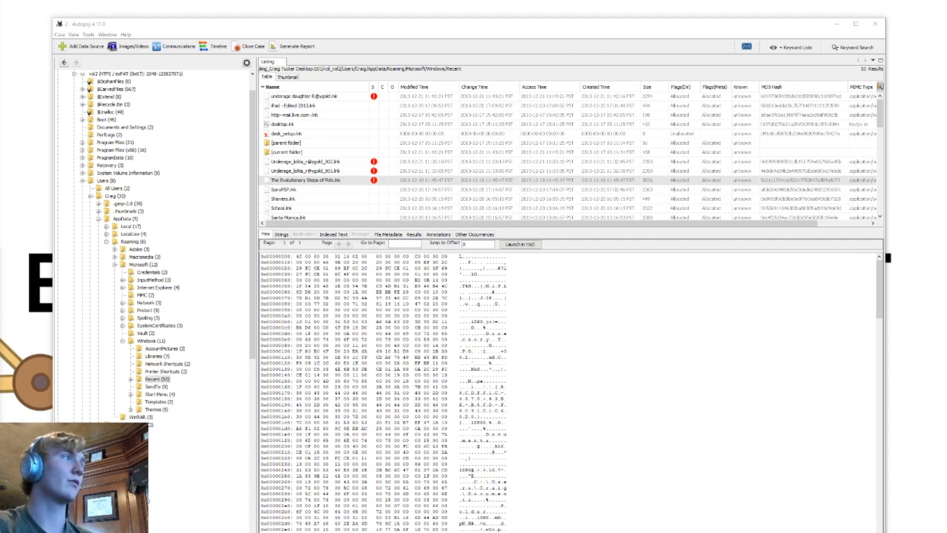
# Find Cheetos.lnk among the Recent folder's shortcuts and examine the target path in its indexed text
pyautogui.click(327, 162)
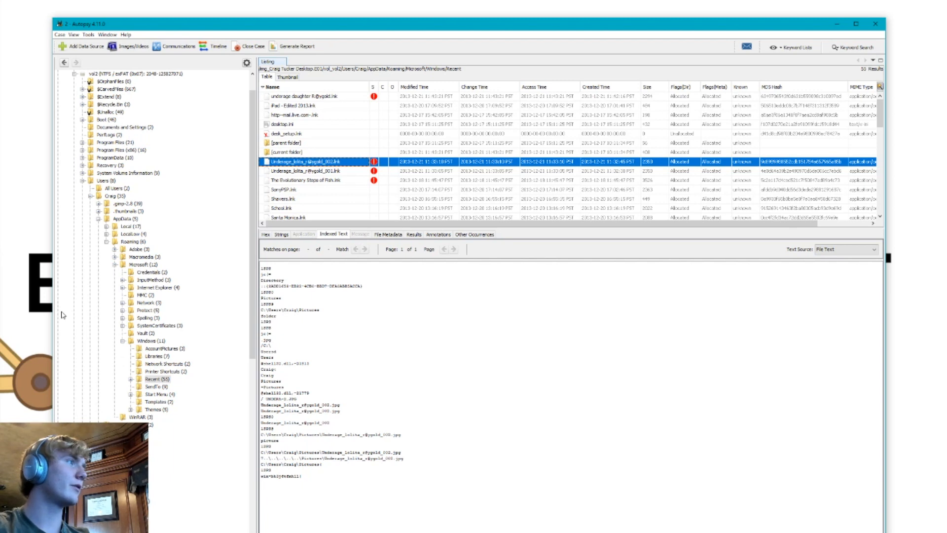
pyautogui.click(83, 181)
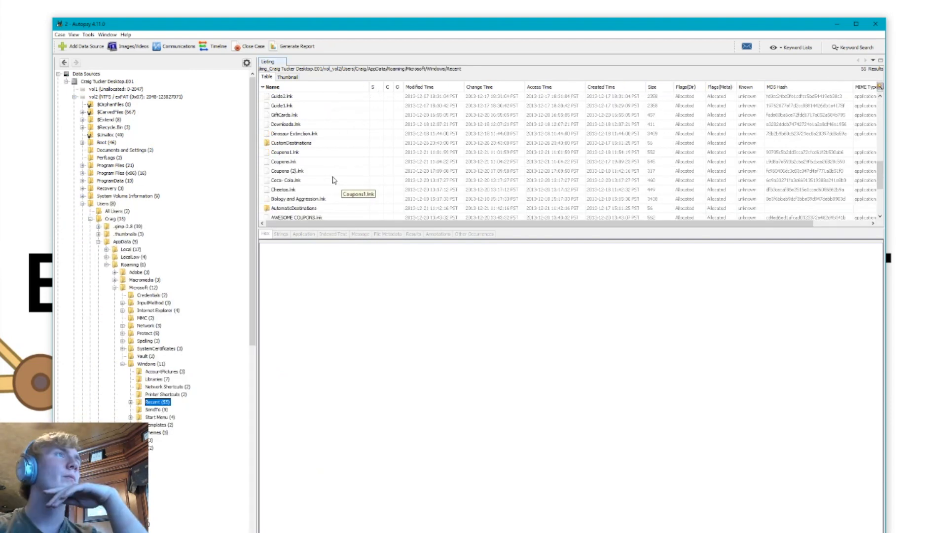
pyautogui.click(315, 191)
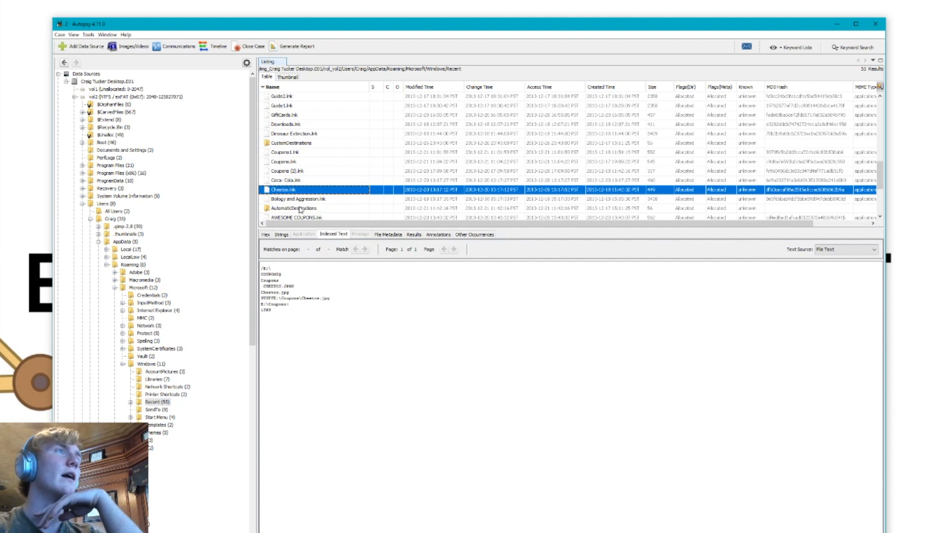
pyautogui.rightClick(294, 195)
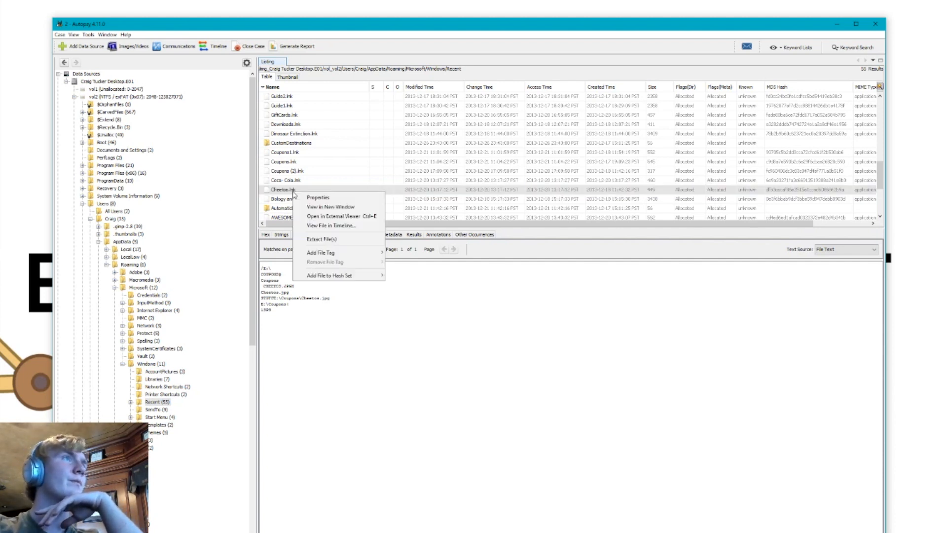
pyautogui.click(353, 374)
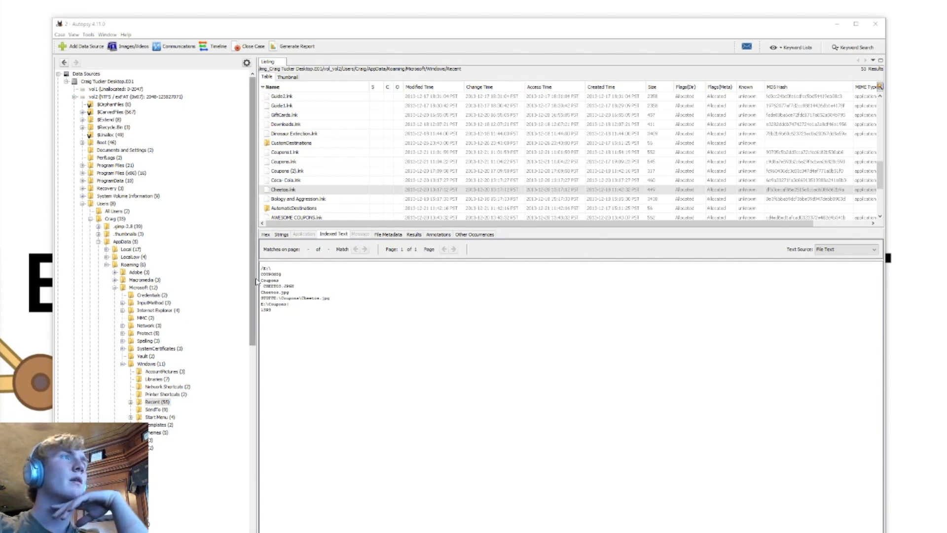
pyautogui.moveTo(294, 304); pyautogui.dragTo(260, 305)
pyautogui.click(316, 305)
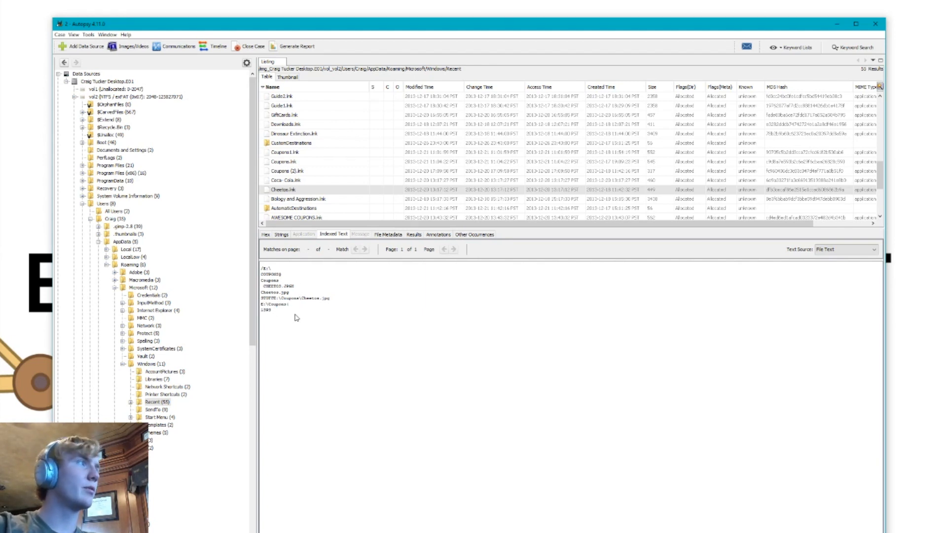
# Examine the path, path ID and date/time in the Cheetos.lnk recent-document results, and show the file's hex contents
pyautogui.click(410, 235)
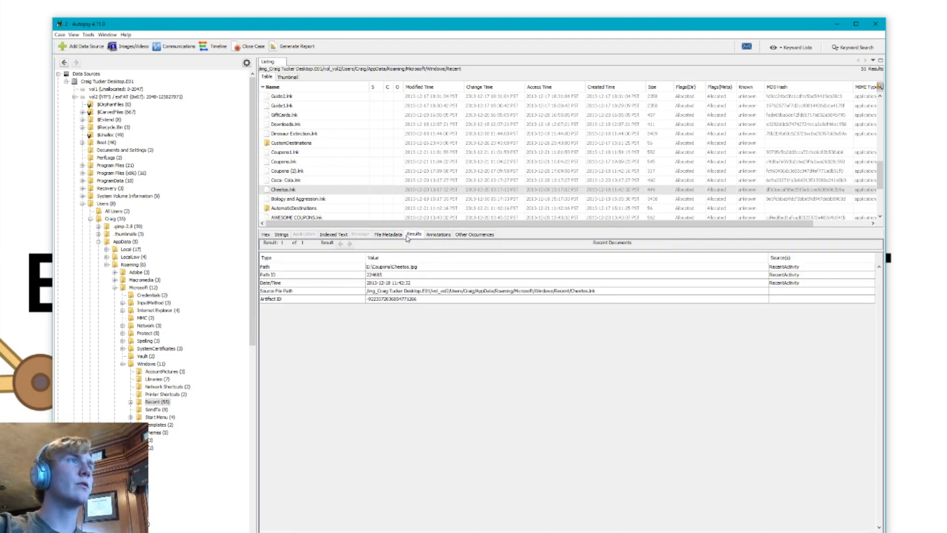
pyautogui.click(380, 268)
pyautogui.click(309, 270)
pyautogui.click(393, 282)
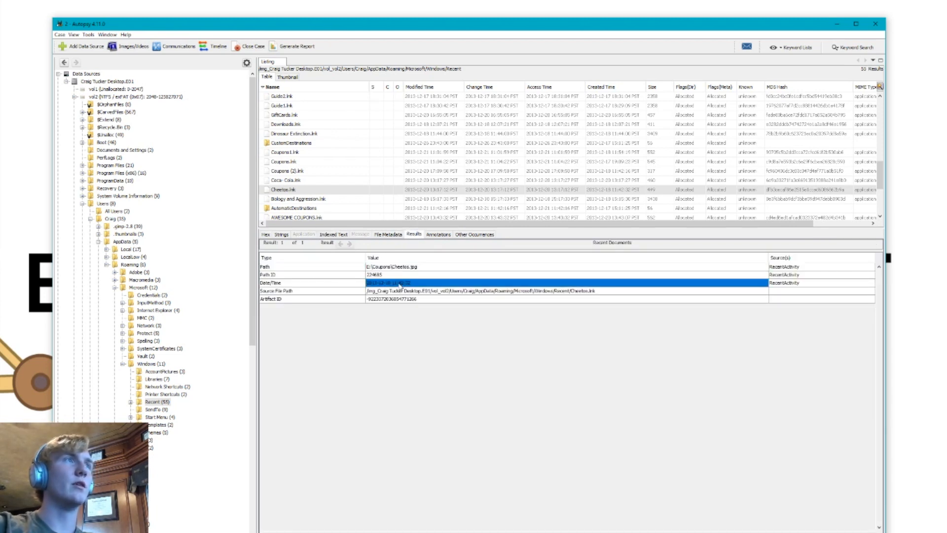
pyautogui.click(394, 267)
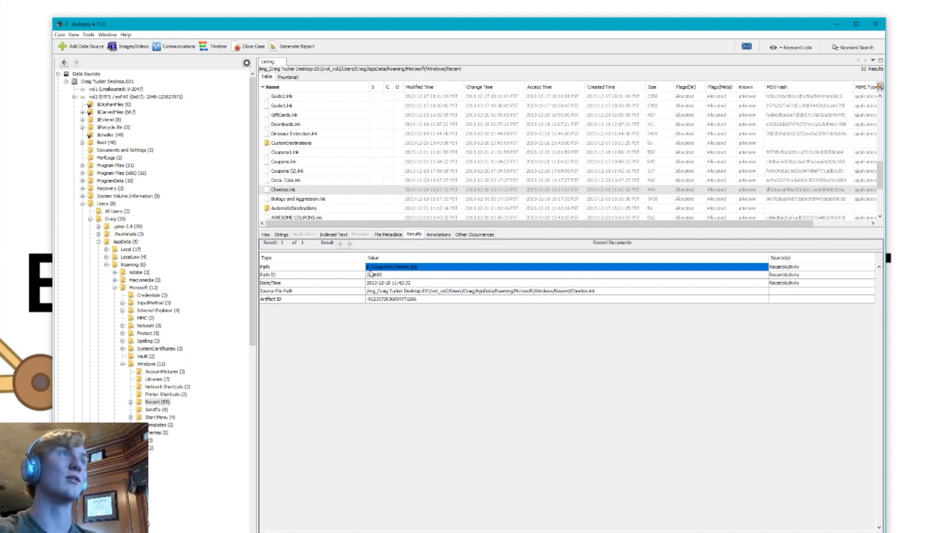
pyautogui.click(372, 275)
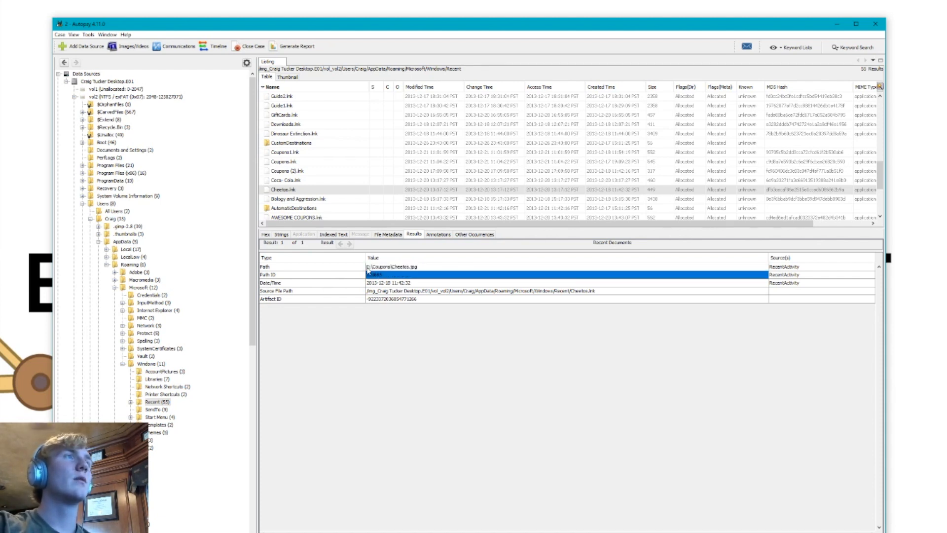
pyautogui.click(368, 267)
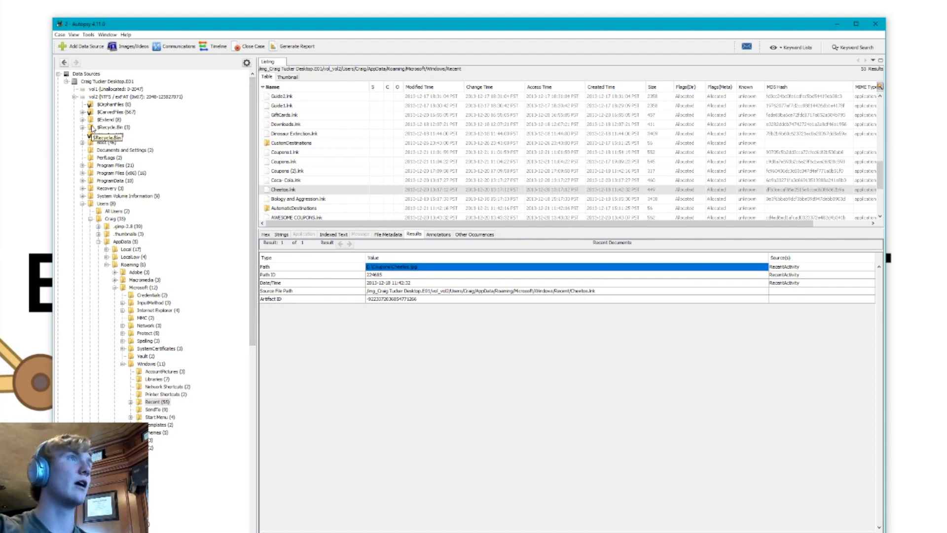
pyautogui.click(458, 277)
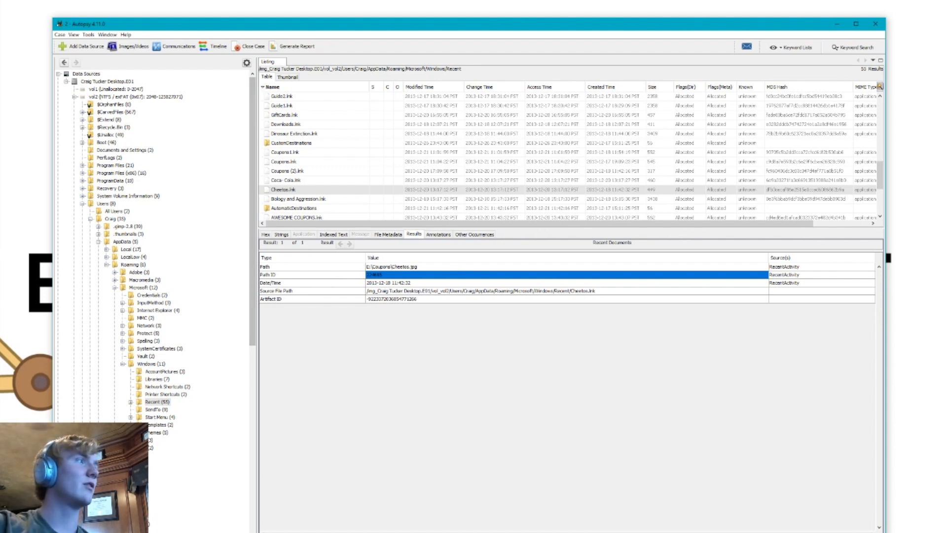
pyautogui.click(265, 235)
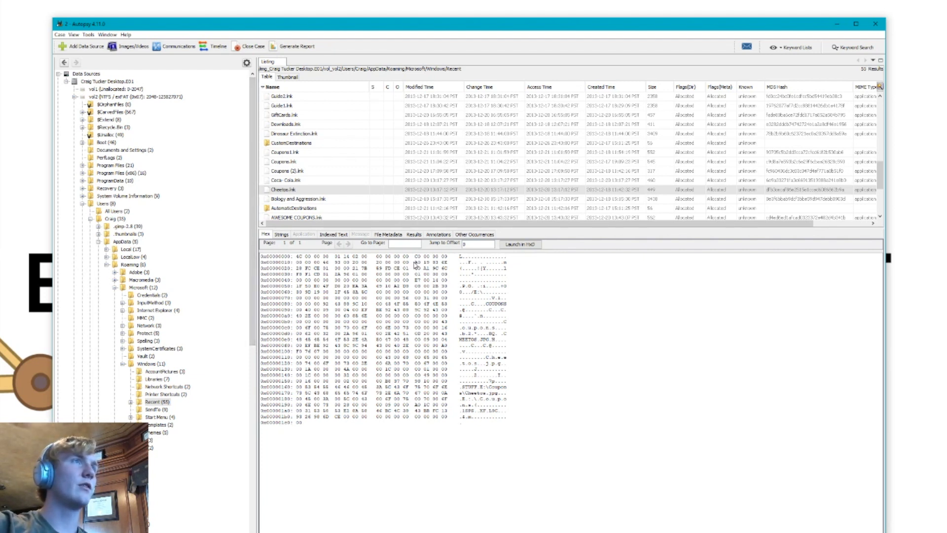
# Highlight the three embedded eight-byte timestamps in the hex header of Cheetos.lnk, beginning with the last four bytes of row 0x10
pyautogui.moveTo(416, 262); pyautogui.dragTo(447, 263)
pyautogui.moveTo(297, 269); pyautogui.dragTo(444, 273)
pyautogui.click(337, 269)
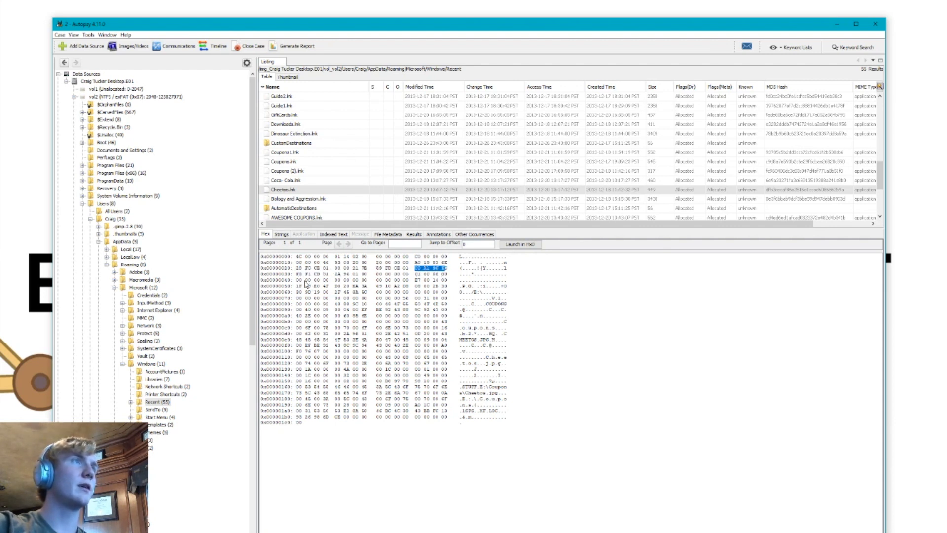
pyautogui.moveTo(297, 274); pyautogui.dragTo(329, 275)
pyautogui.click(311, 301)
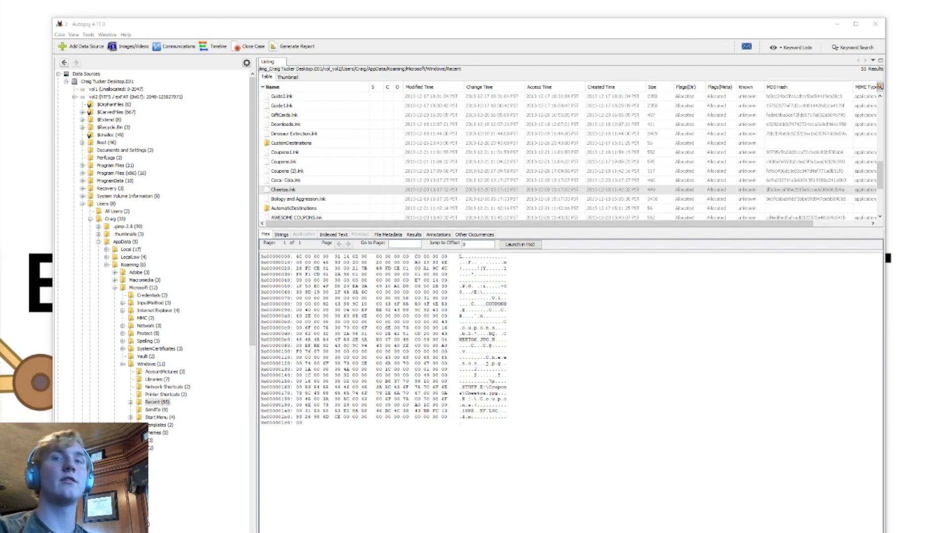
# Switch to DCode and decode the value 0000217B59FDCE01 with the Hexadecimal (Little-Endian) format
pyautogui.hotkey('alt', 'Tab')
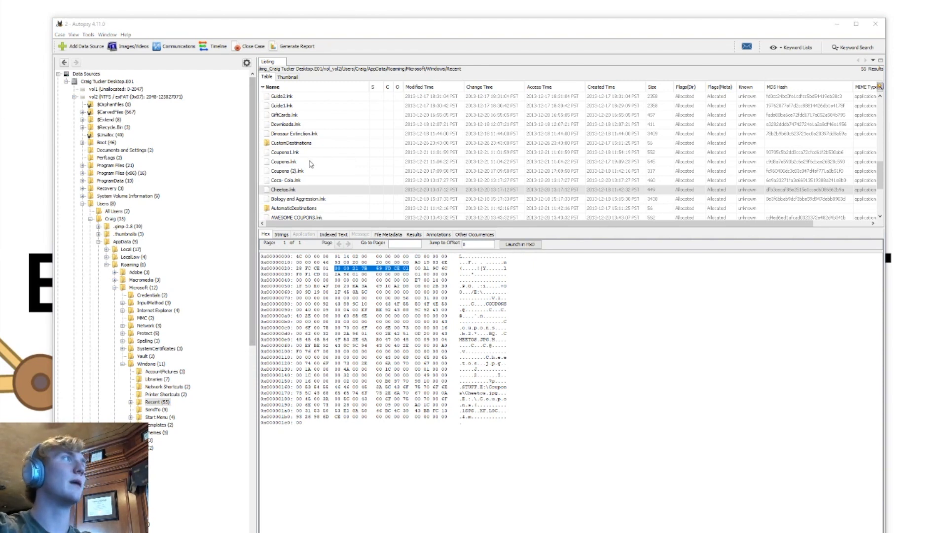
pyautogui.click(521, 259)
pyautogui.write('00 00 21 7B   59 FD CE 01')
pyautogui.click(561, 274)
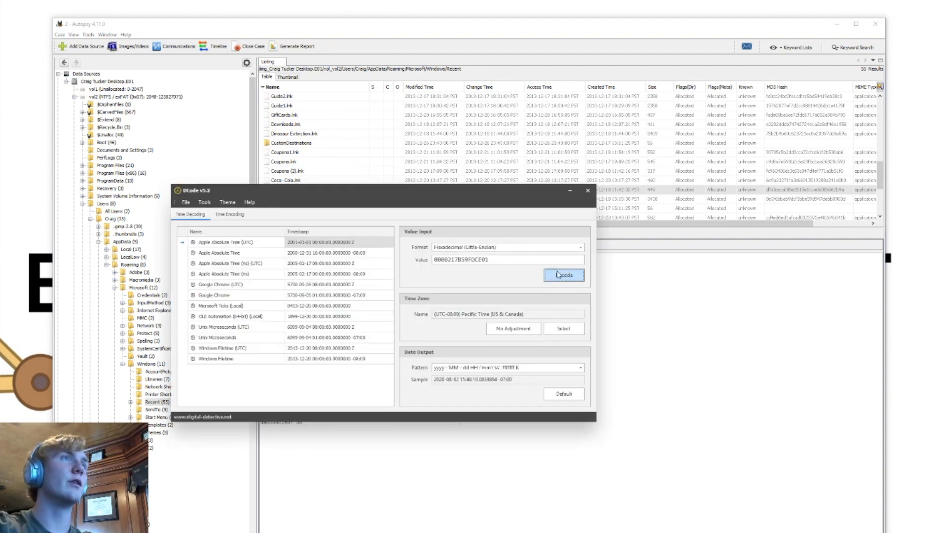
# Examine the Windows Filetime results in both UTC and local time, and close DCode
pyautogui.click(339, 339)
pyautogui.click(335, 357)
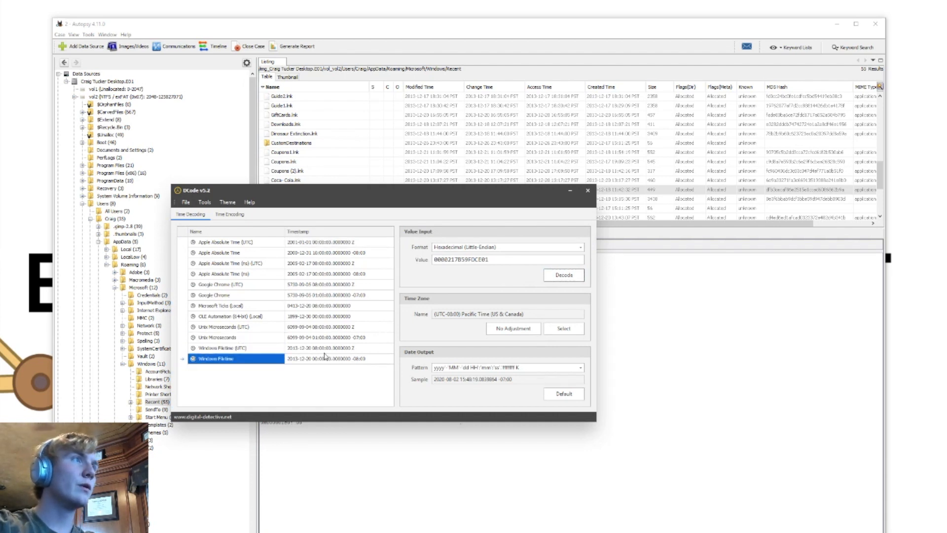
pyautogui.click(321, 350)
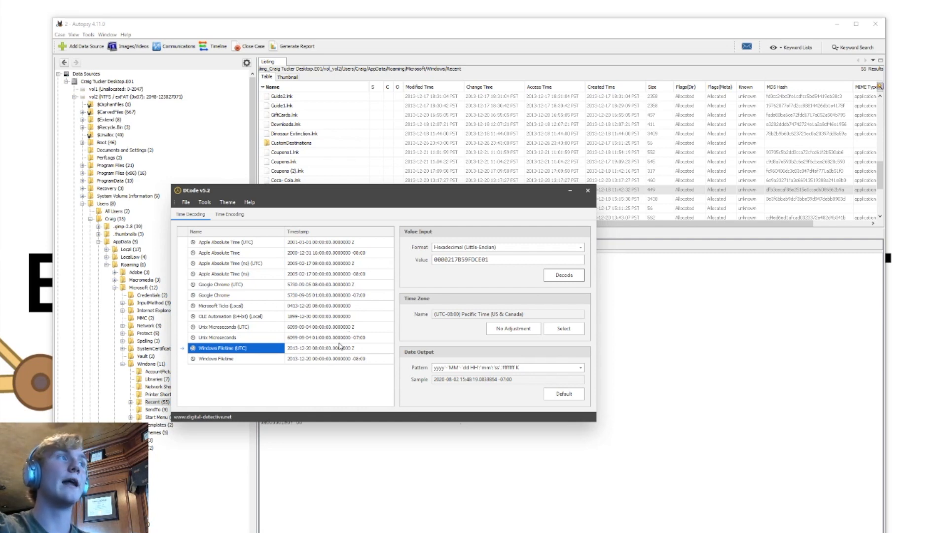
pyautogui.click(588, 191)
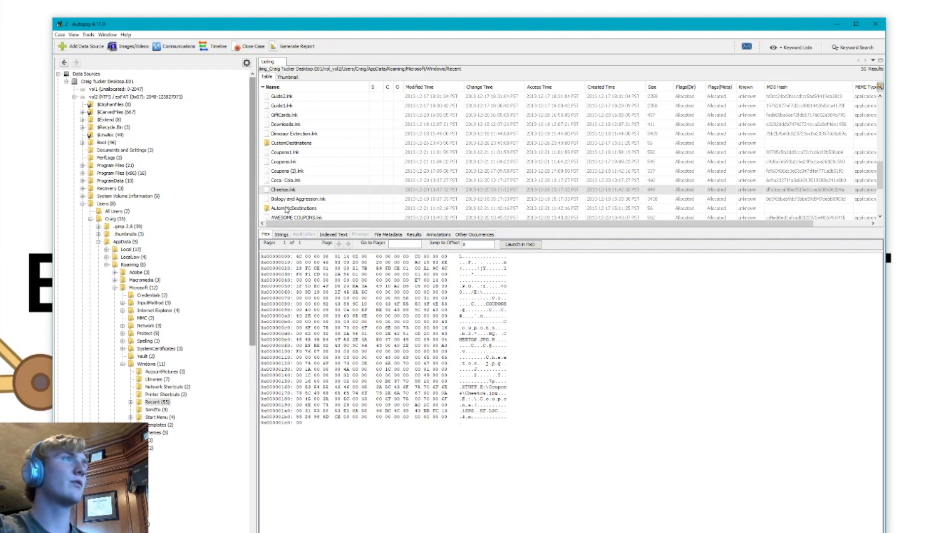
# Find MileyCyrus_tongue.lnk among the Recent folder's shortcuts and show its hex contents
pyautogui.scroll(-4, 306, 219)
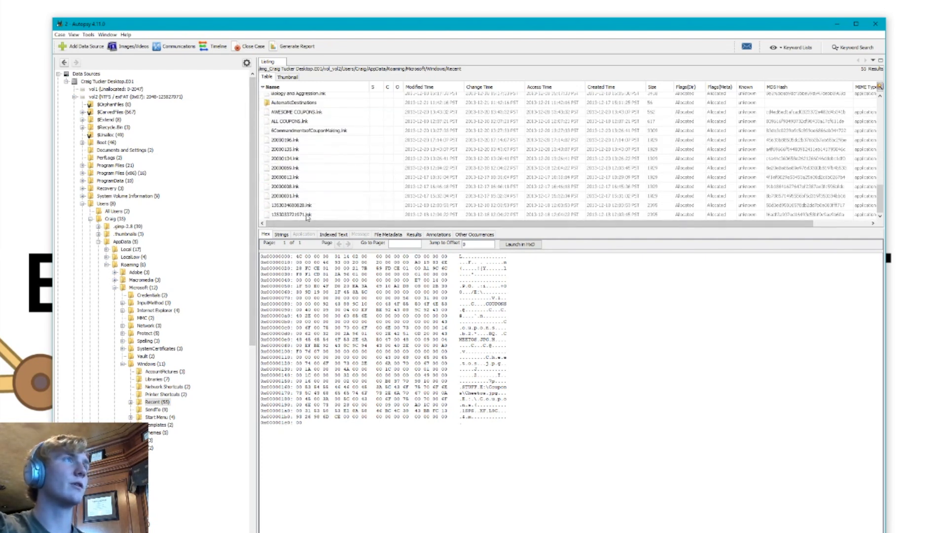
pyautogui.scroll(7, 308, 202)
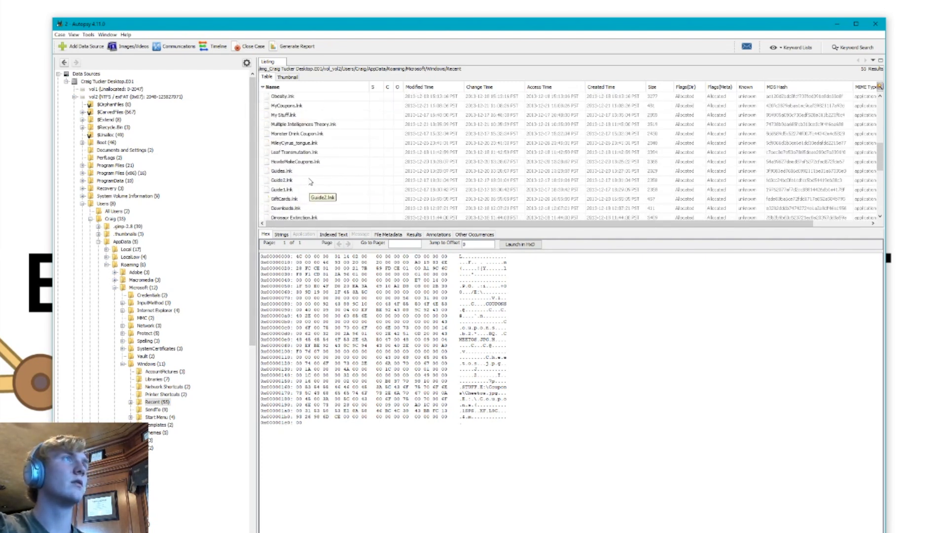
pyautogui.click(312, 143)
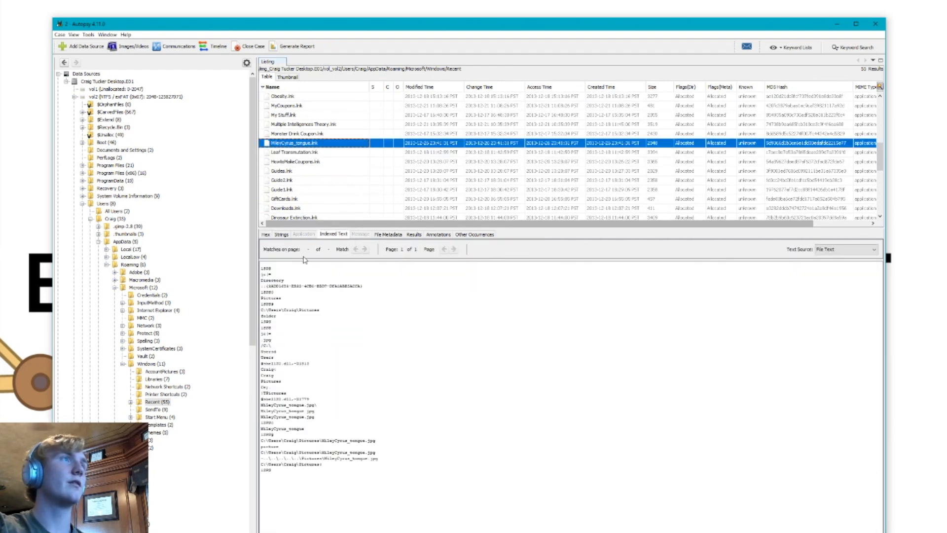
pyautogui.click(278, 235)
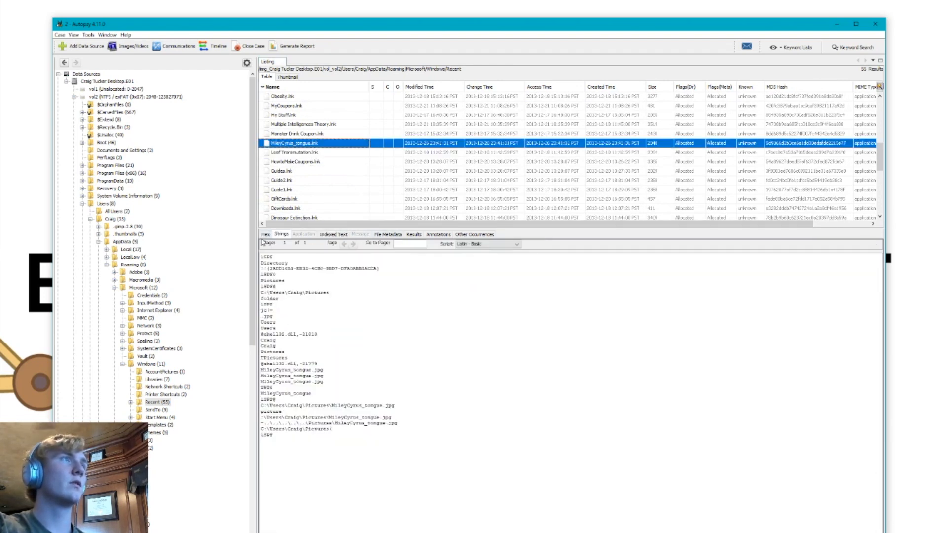
pyautogui.click(265, 235)
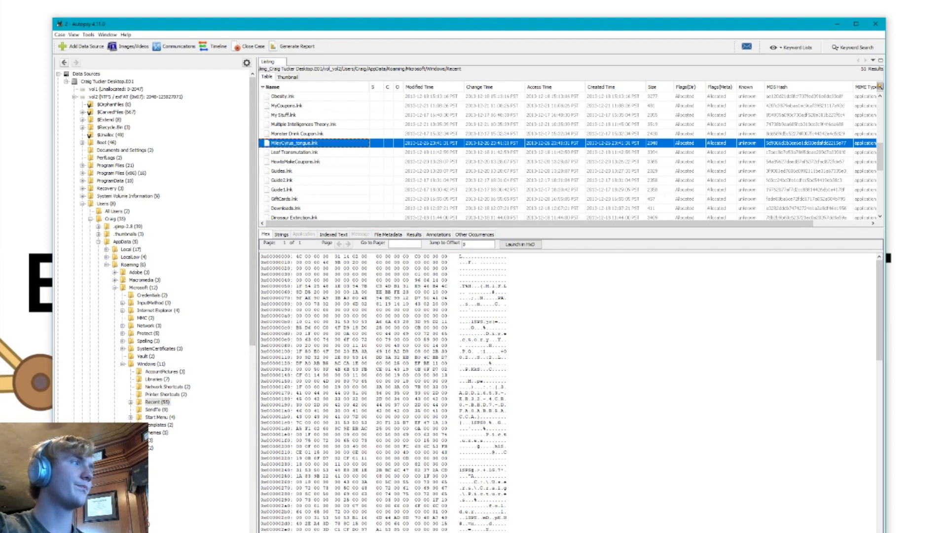
# Highlight the timestamp byte range in the hex header of MileyCyrus_tongue.lnk, from the end of row 0x10 into row 0x30
pyautogui.click(379, 265)
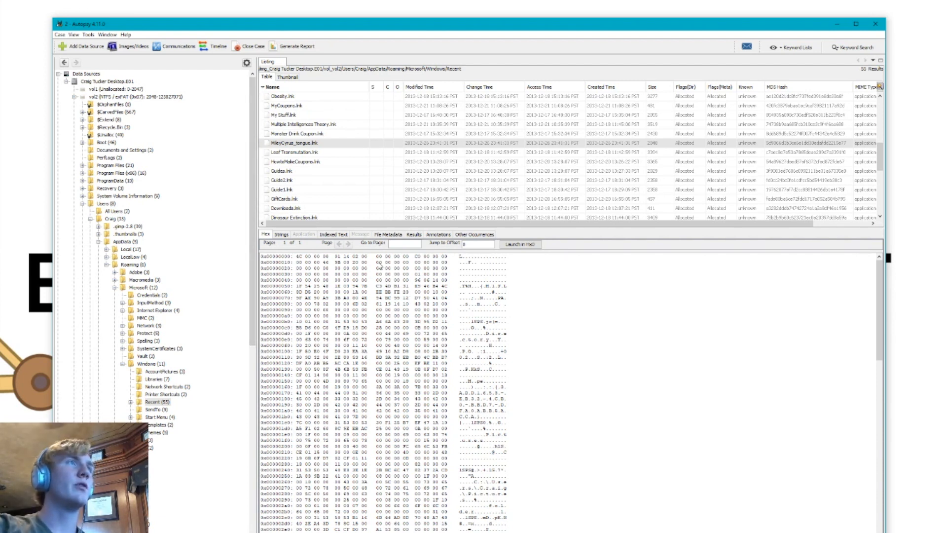
pyautogui.moveTo(378, 264); pyautogui.dragTo(416, 272)
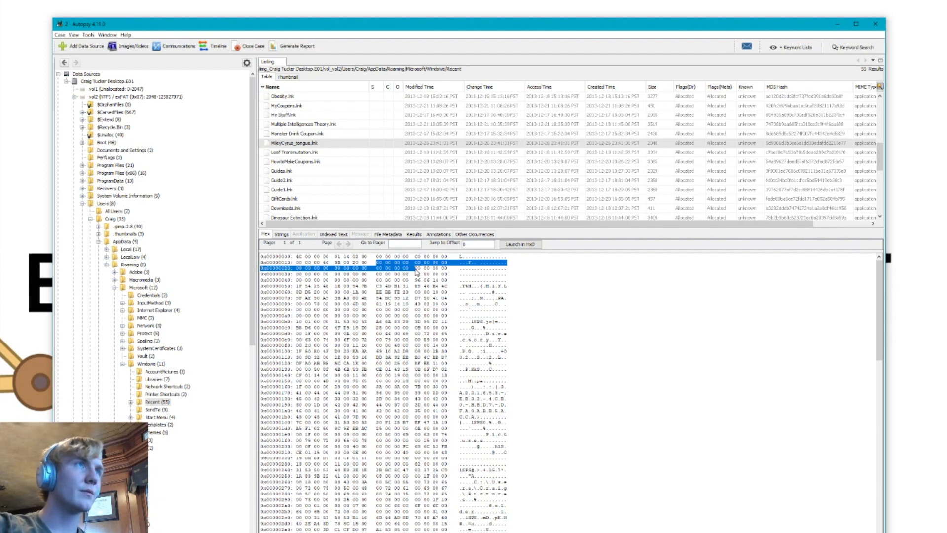
pyautogui.click(419, 260)
pyautogui.moveTo(415, 261); pyautogui.dragTo(331, 276)
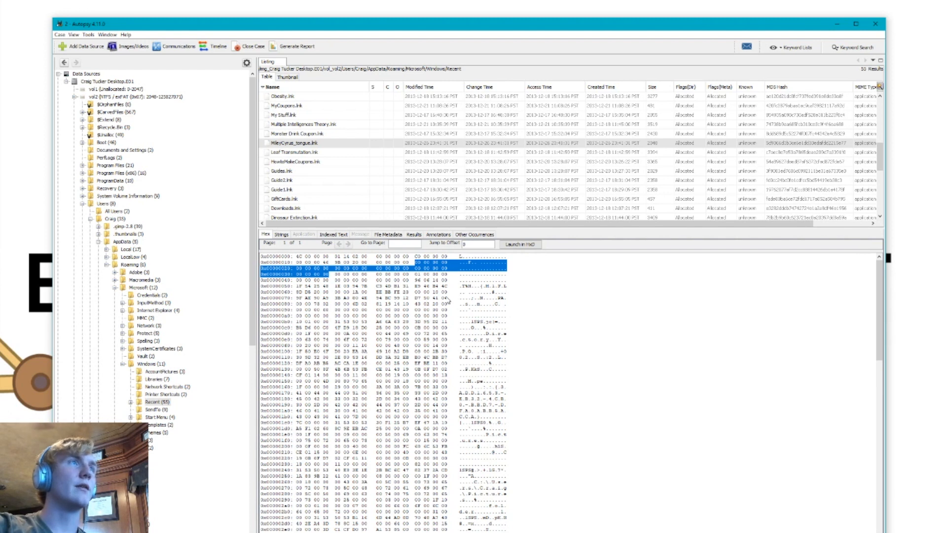
pyautogui.click(367, 282)
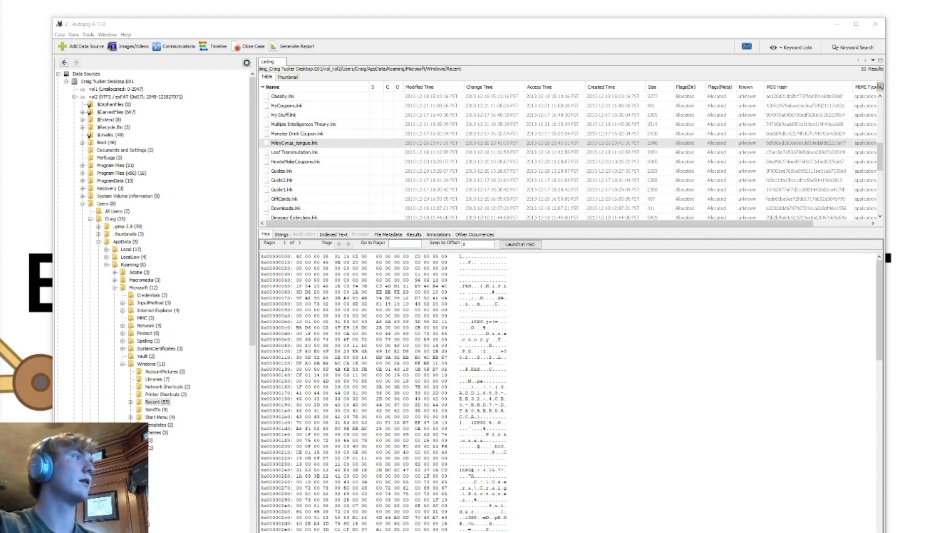
pyautogui.moveTo(415, 263); pyautogui.dragTo(328, 277)
pyautogui.click(308, 446)
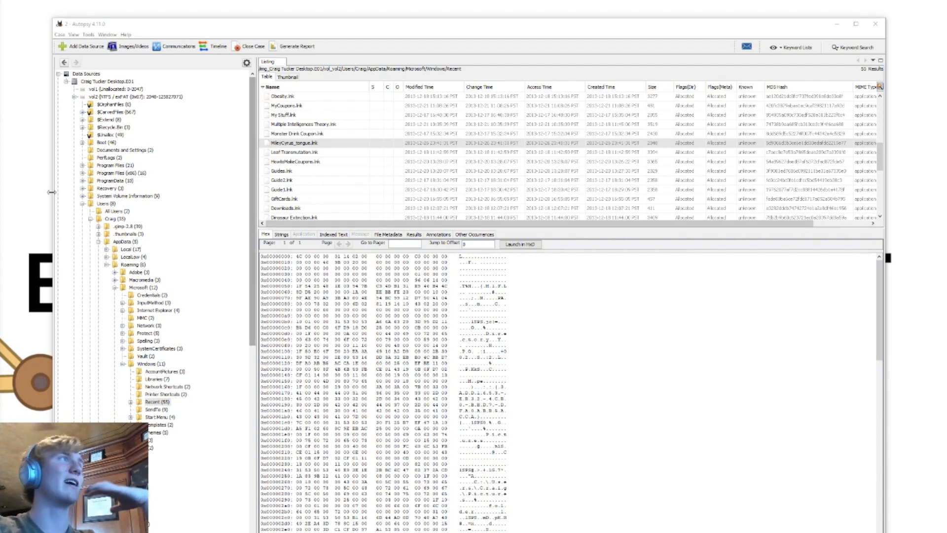
# Look through the flagged shortcuts in the Recent folder, checking the hex contents and indexed text of the one ending in _001.lnk
pyautogui.scroll(5, 399, 191)
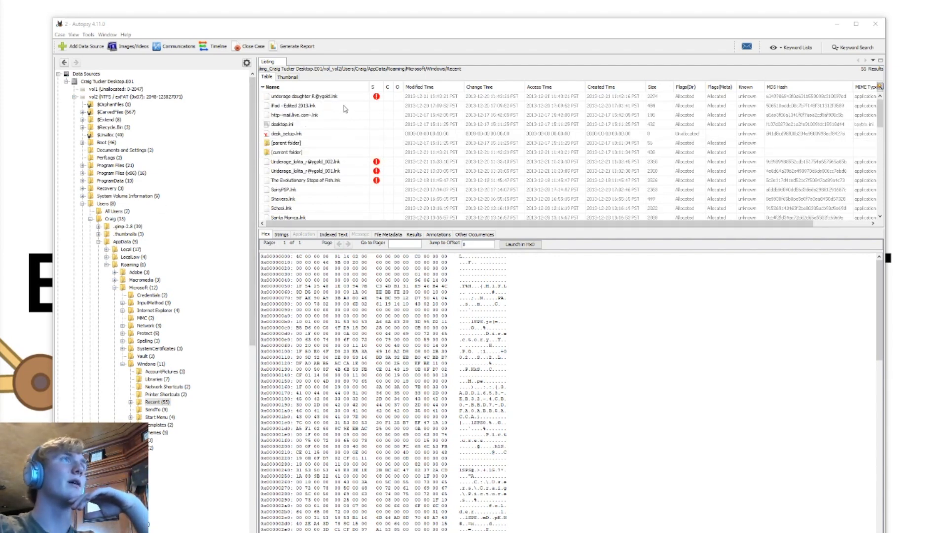
pyautogui.click(331, 174)
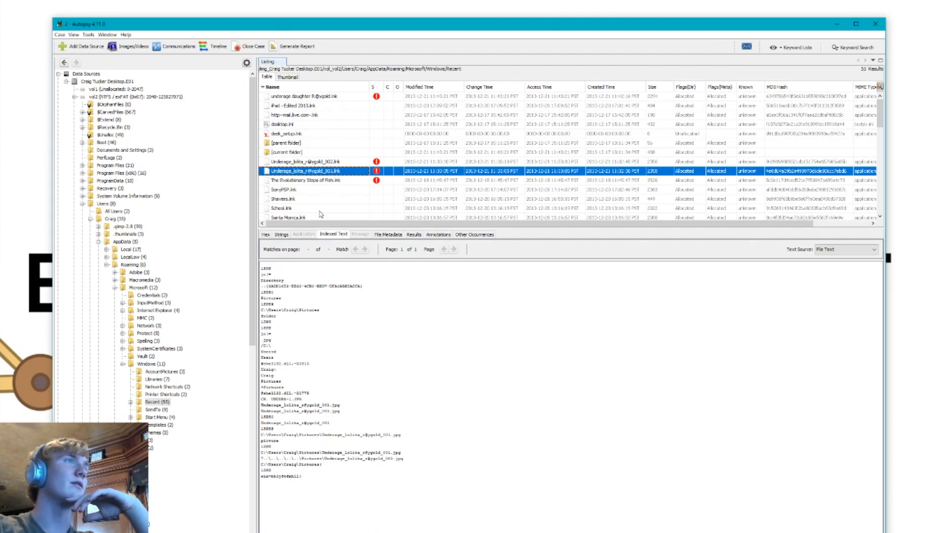
pyautogui.click(266, 235)
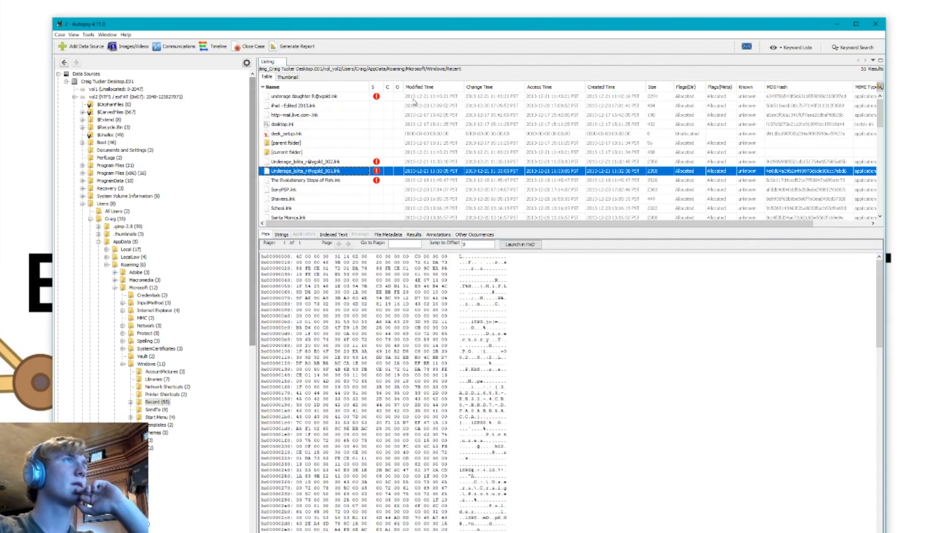
pyautogui.click(376, 100)
pyautogui.click(317, 182)
pyautogui.click(319, 171)
pyautogui.click(320, 163)
pyautogui.click(323, 171)
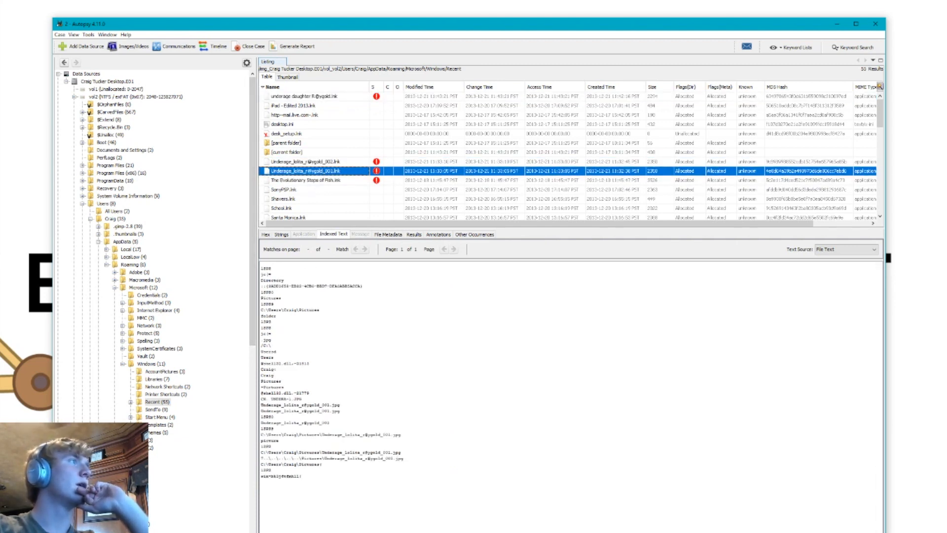
# Examine the target path and path ID in the recent-document results of the flagged _001.lnk shortcut
pyautogui.click(414, 235)
pyautogui.click(402, 268)
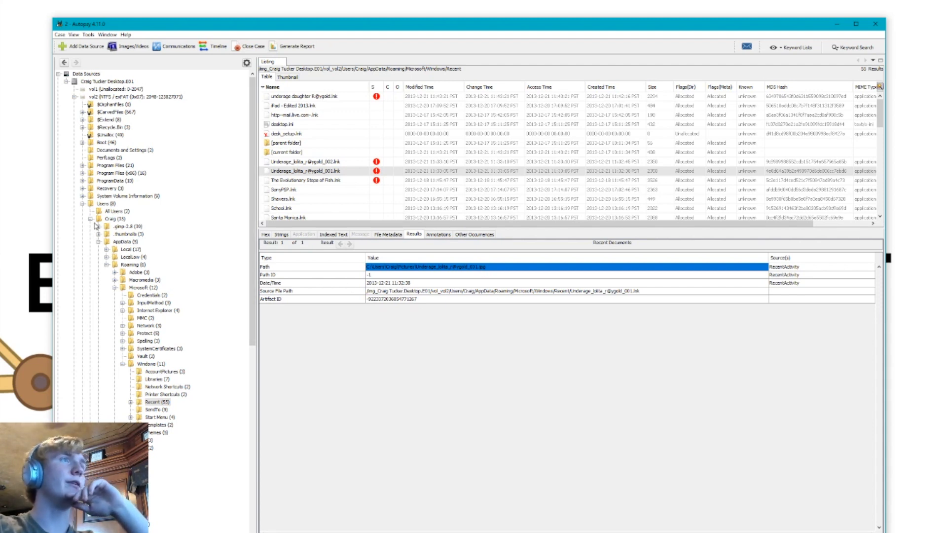
pyautogui.click(434, 275)
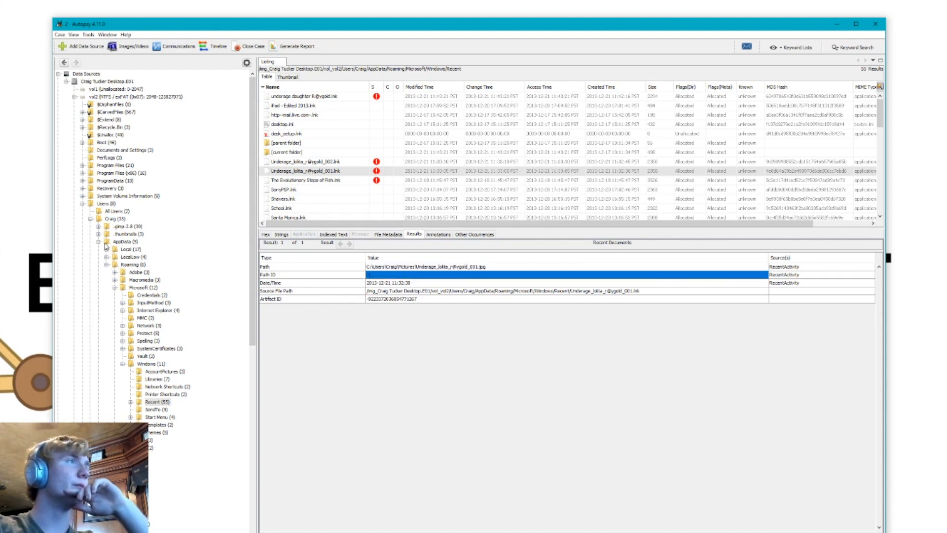
# List the contents of the user profile's Pictures folder to check for the shortcut's target file
pyautogui.scroll(-2, 120, 417)
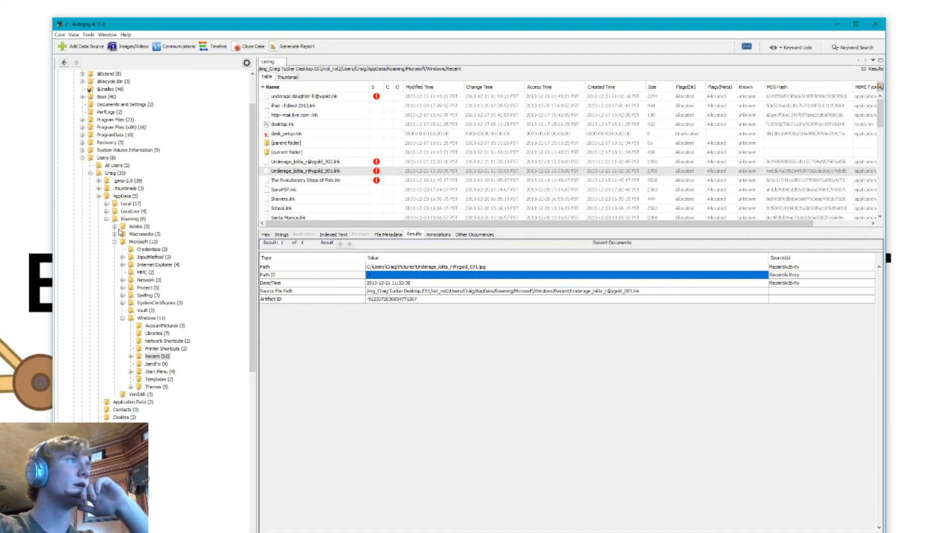
pyautogui.scroll(-4, 139, 408)
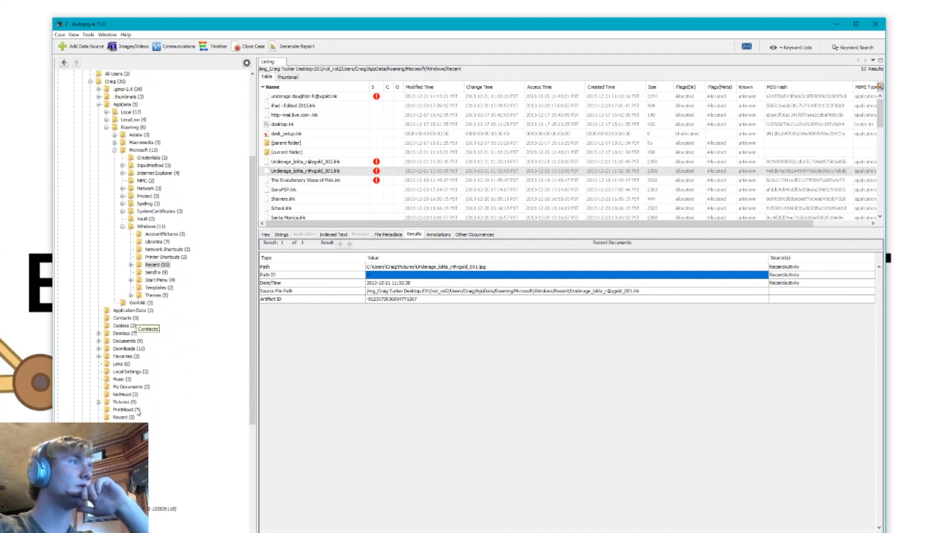
pyautogui.click(118, 402)
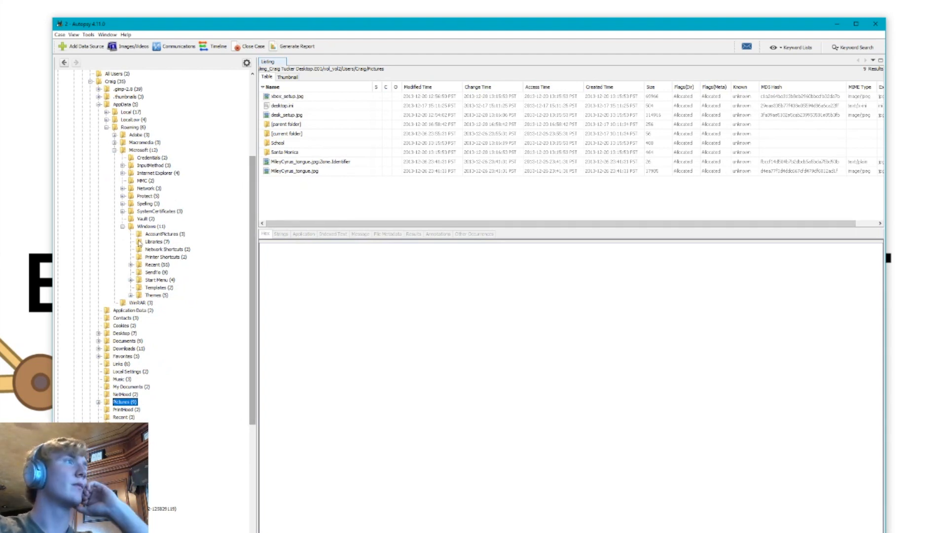
# Return to the Recent folder and highlight the three embedded timestamps in the hex contents of the flagged _001.lnk shortcut
pyautogui.click(154, 265)
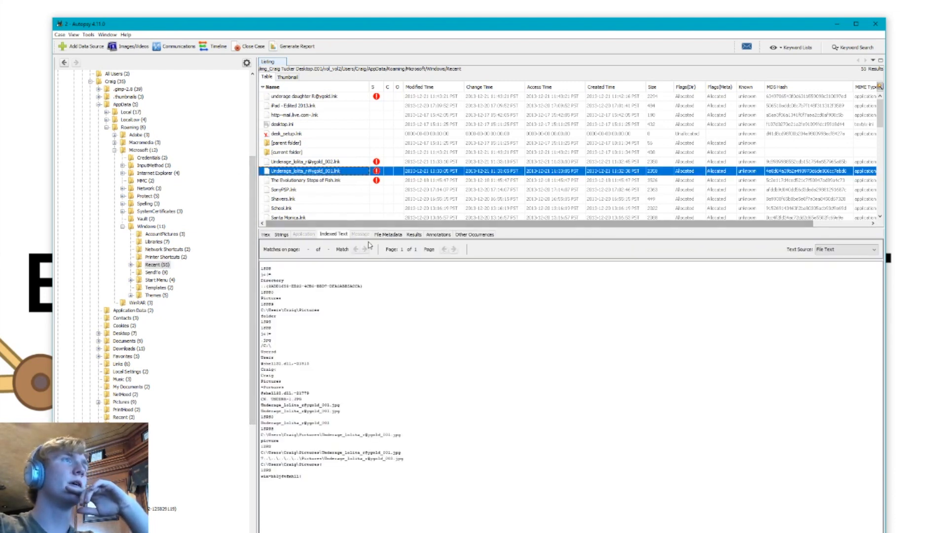
pyautogui.click(265, 235)
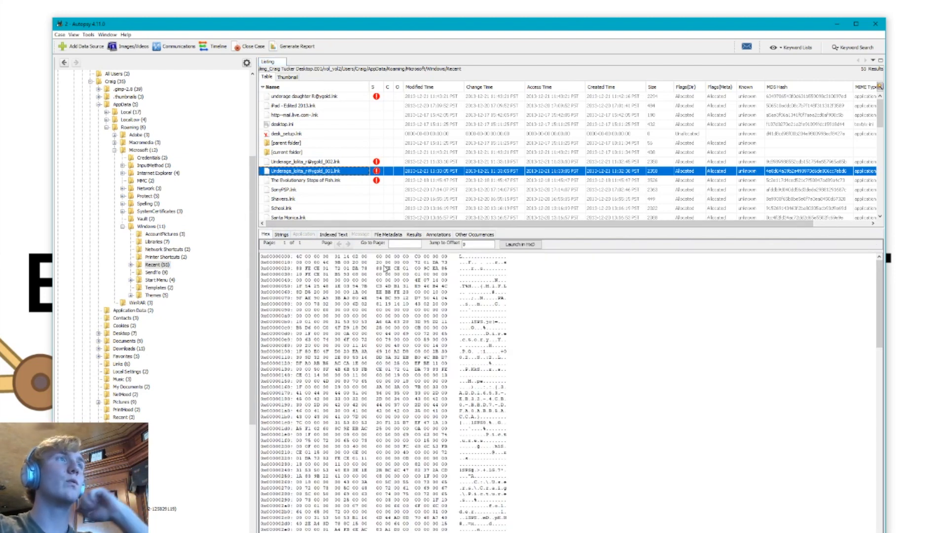
pyautogui.moveTo(416, 262); pyautogui.dragTo(327, 269)
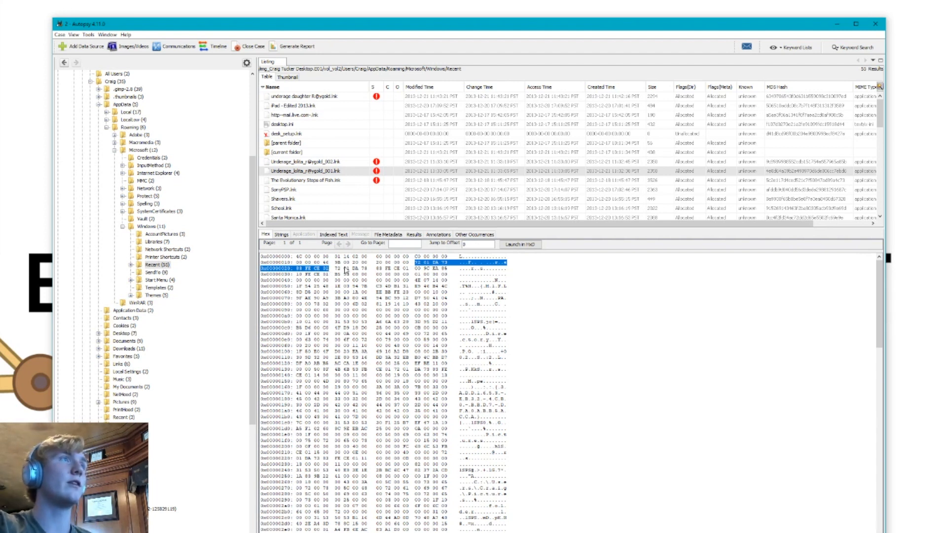
pyautogui.moveTo(335, 269); pyautogui.dragTo(410, 271)
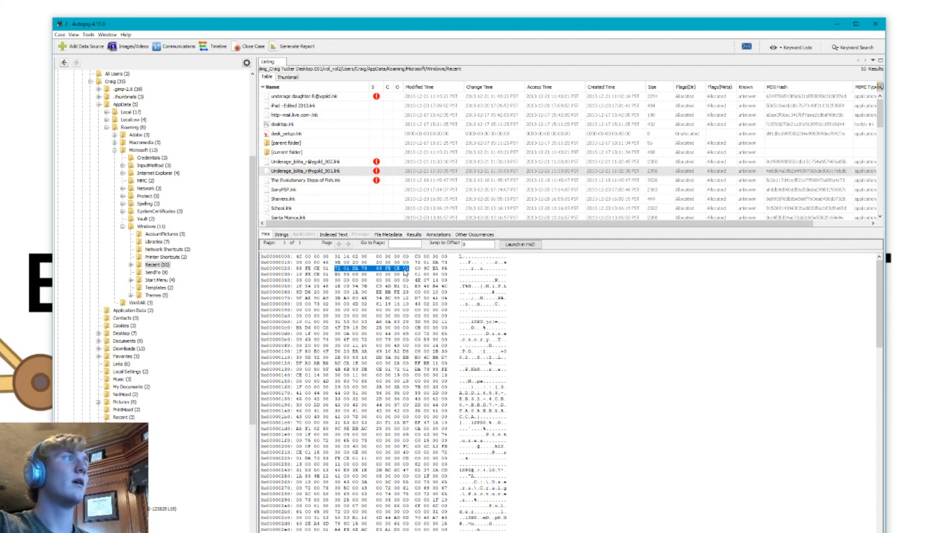
pyautogui.moveTo(414, 271); pyautogui.dragTo(328, 279)
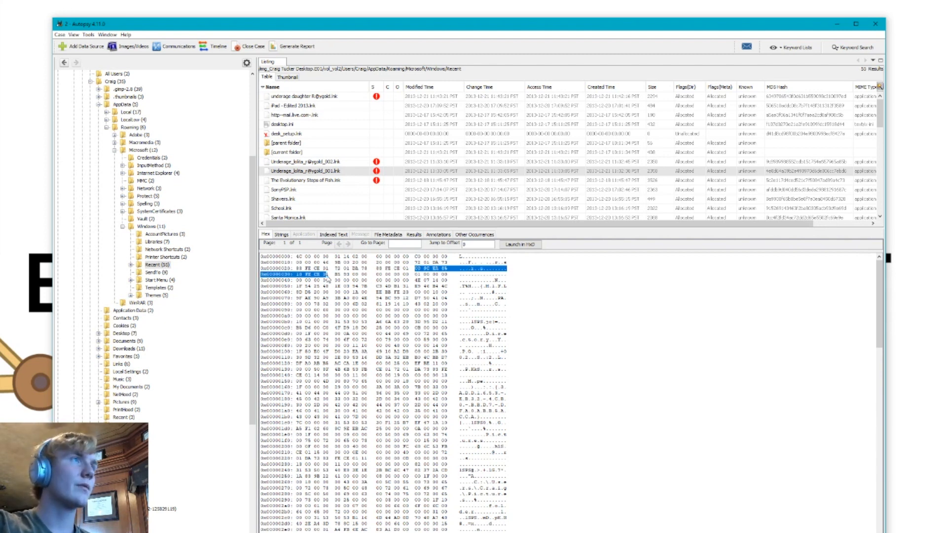
pyautogui.click(341, 278)
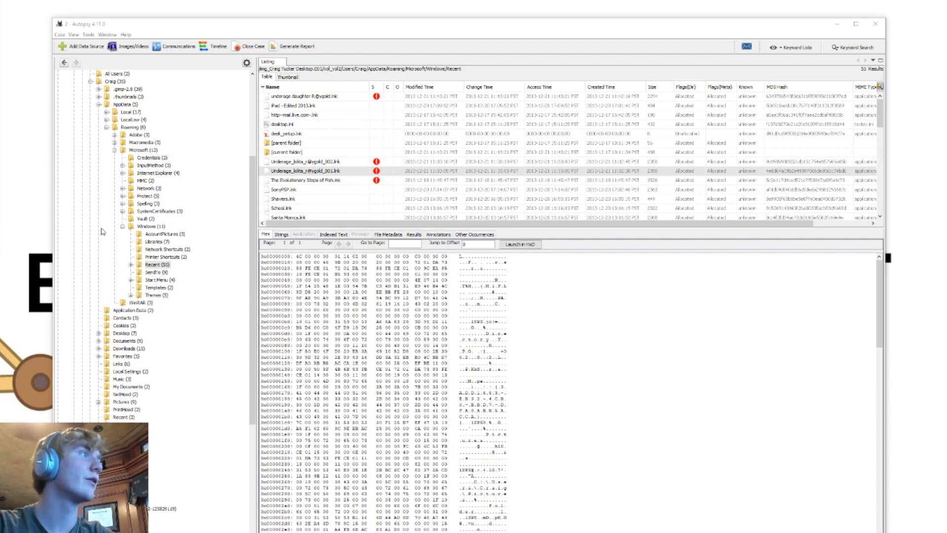
# Expand the Recent folder, list its AutomaticDestinations subfolder and sort the files by name
pyautogui.scroll(2, 102, 231)
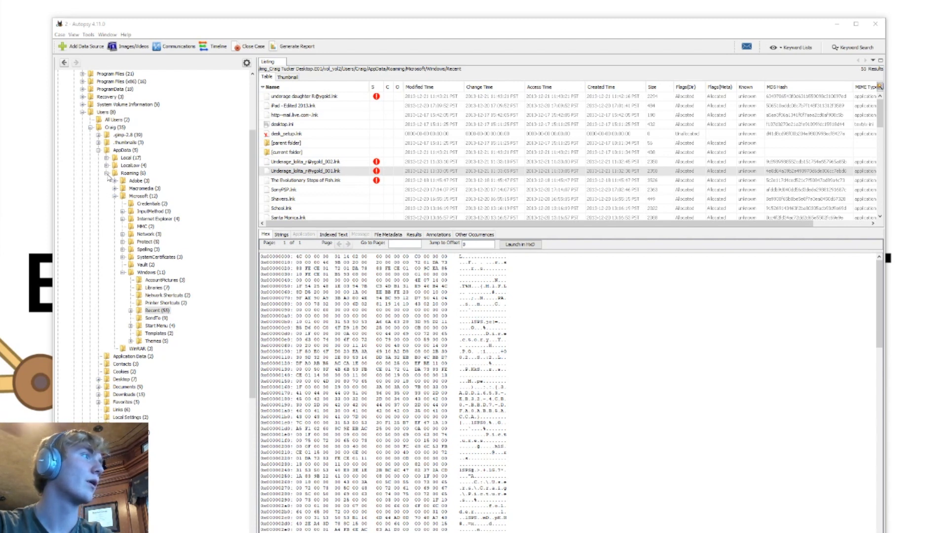
pyautogui.click(131, 311)
pyautogui.click(161, 319)
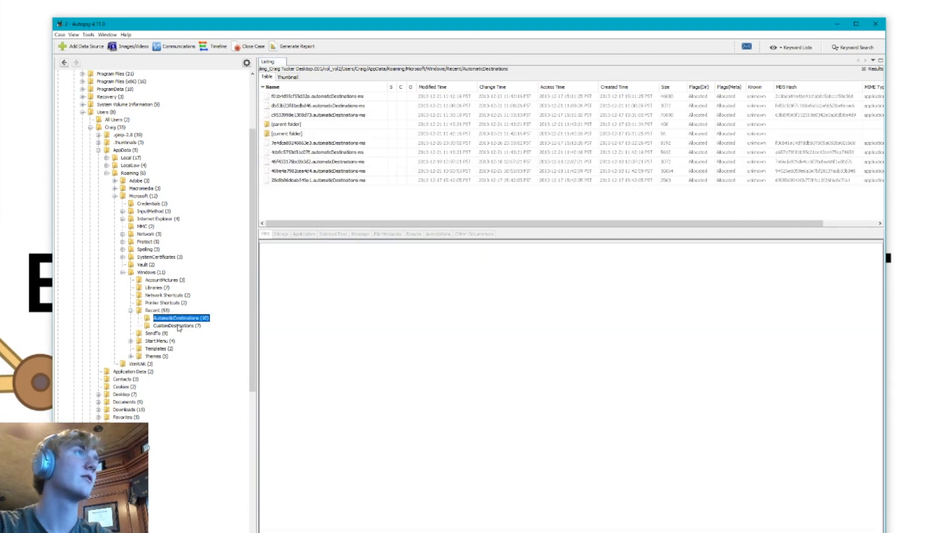
pyautogui.click(269, 87)
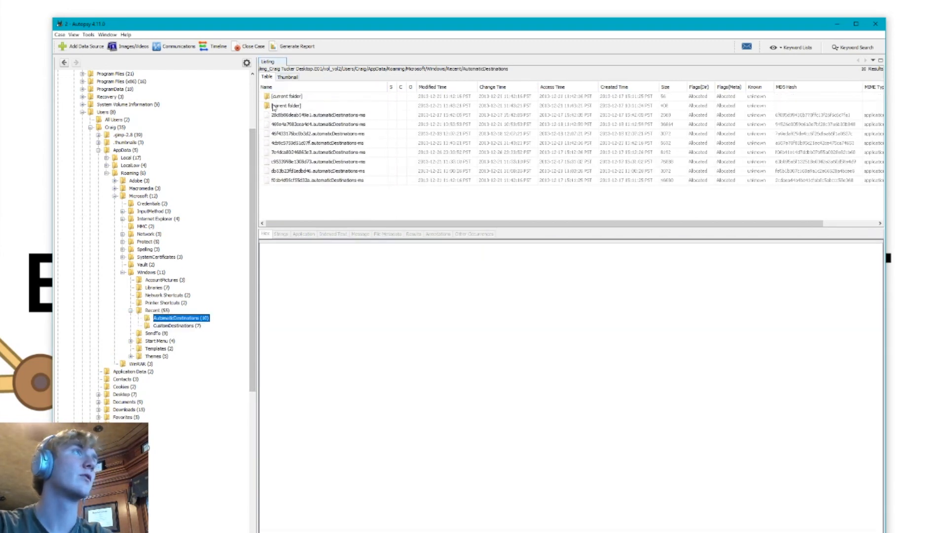
# Extract all the automaticDestinations-ms files listed in the AutomaticDestinations folder to the Desktop
pyautogui.click(305, 115)
pyautogui.keyDown('shift'); pyautogui.click(316, 180); pyautogui.keyUp('shift')
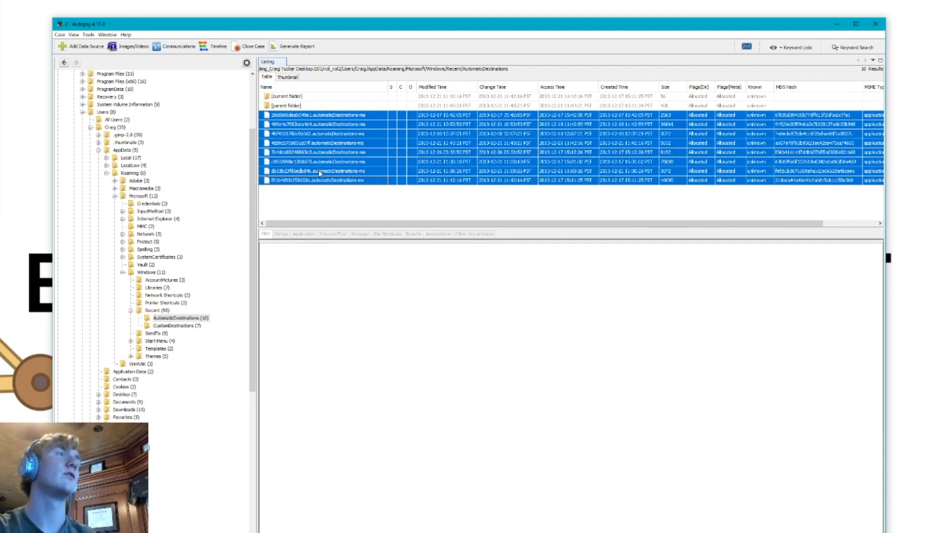
pyautogui.rightClick(361, 170)
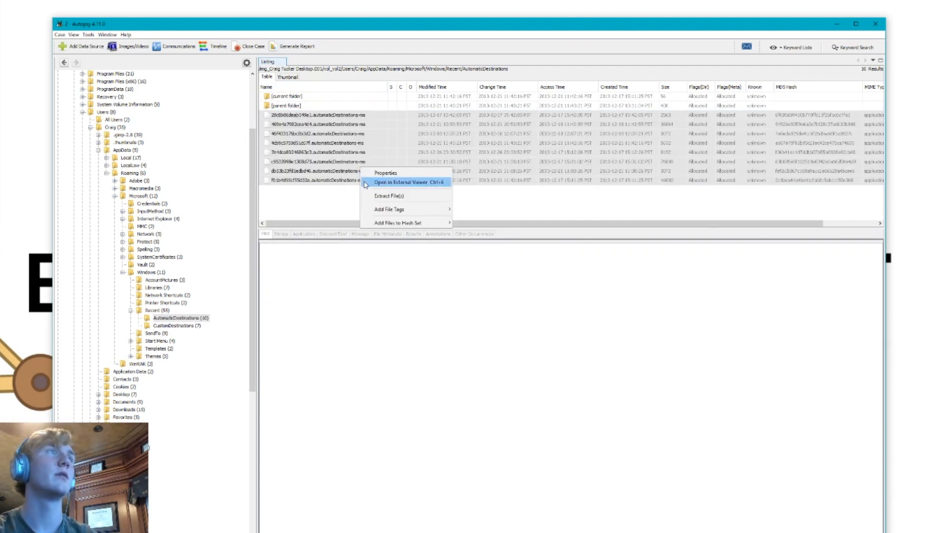
pyautogui.click(383, 196)
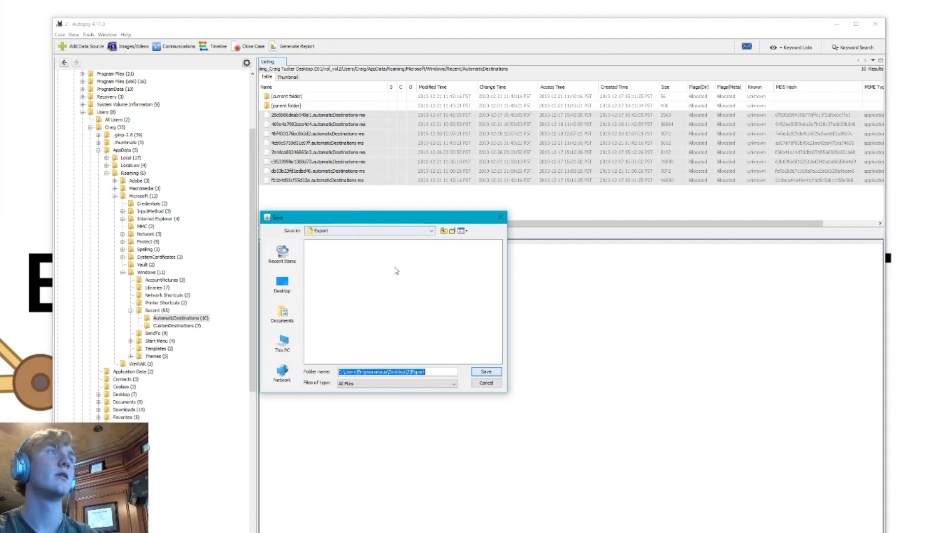
pyautogui.click(283, 284)
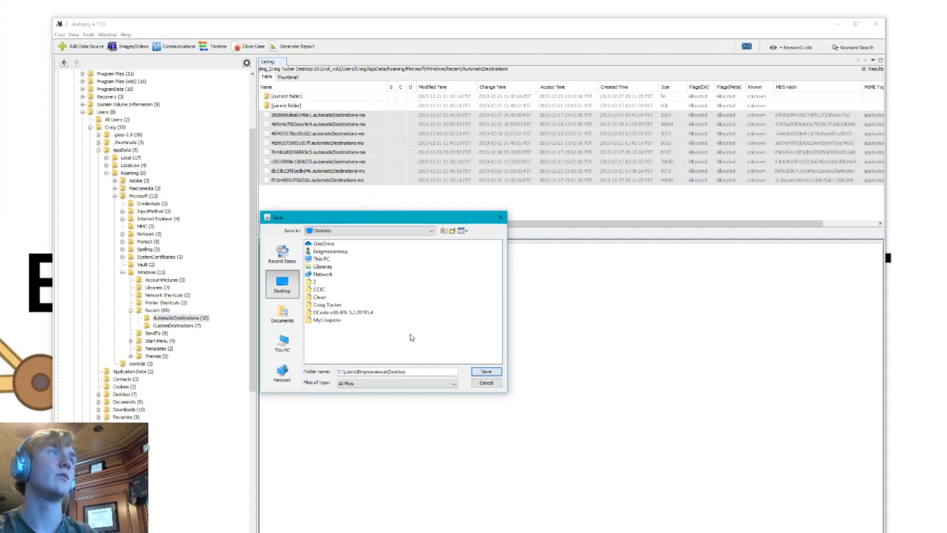
pyautogui.click(485, 372)
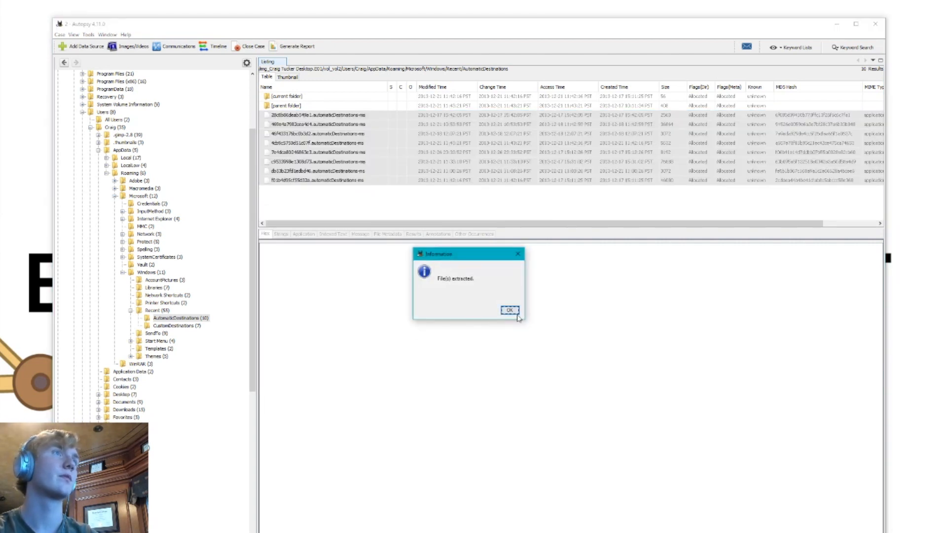
pyautogui.click(511, 309)
# List the CustomDestinations folder and extract all its customDestinations-ms files
pyautogui.click(183, 326)
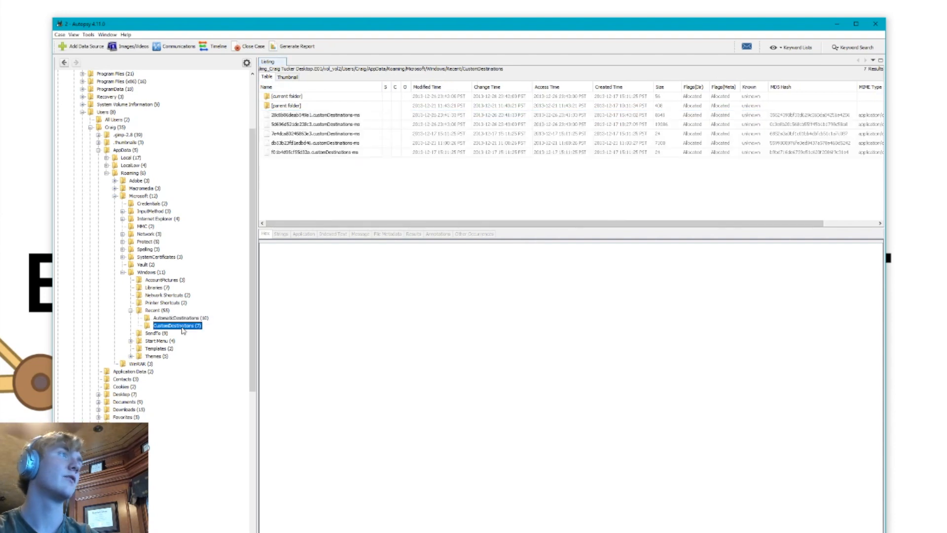
pyautogui.click(318, 114)
pyautogui.keyDown('shift'); pyautogui.click(316, 153); pyautogui.keyUp('shift')
pyautogui.rightClick(315, 153)
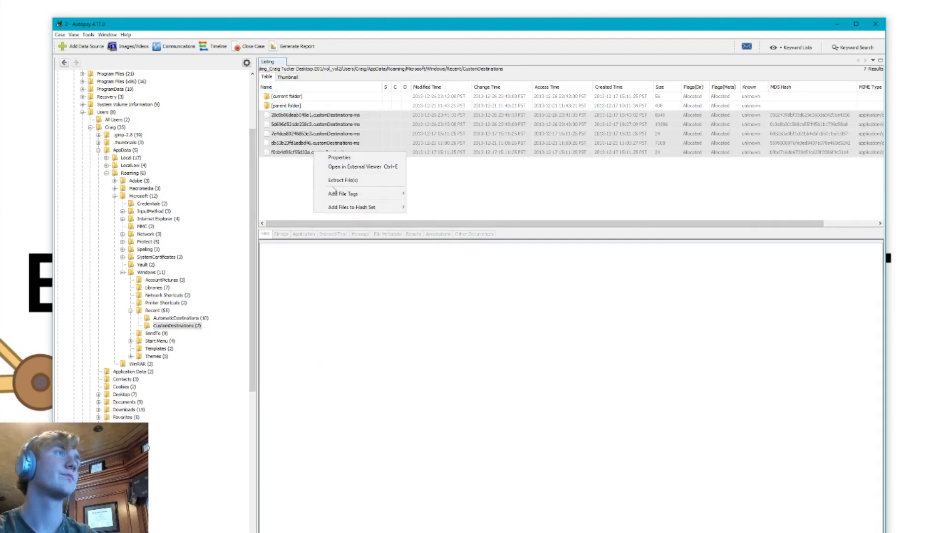
pyautogui.click(325, 232)
pyautogui.click(486, 371)
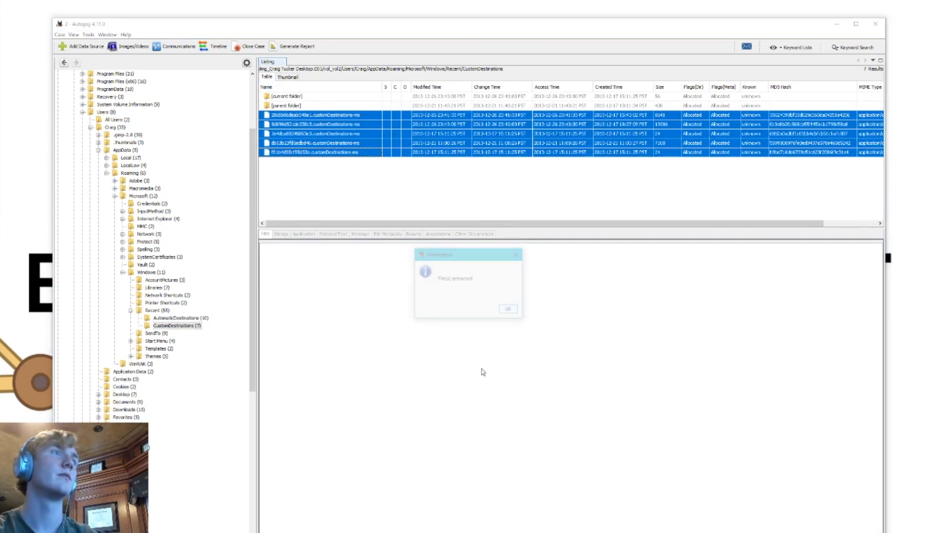
pyautogui.click(509, 309)
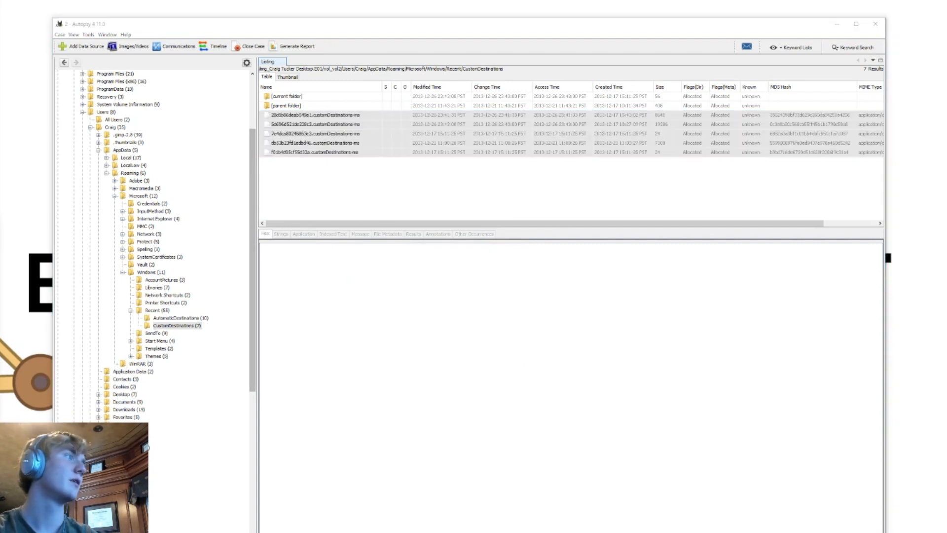
# Switch to the browser, download JumpLister.v.1.1.0.zip from the Release folder of the woanware/JumpLister GitHub repository, and put the browser away
pyautogui.moveTo(0, 206); pyautogui.dragTo(549, 27)
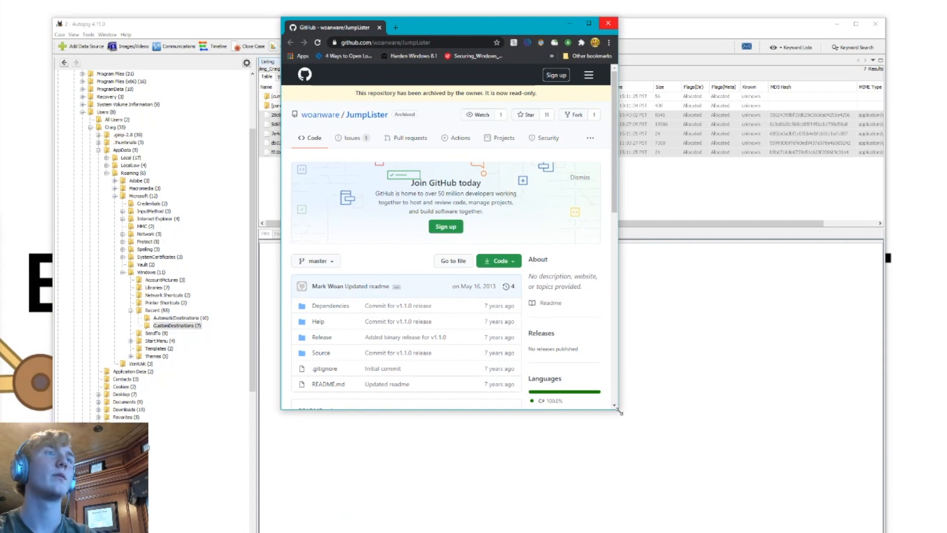
pyautogui.moveTo(620, 412); pyautogui.dragTo(920, 531)
pyautogui.click(370, 338)
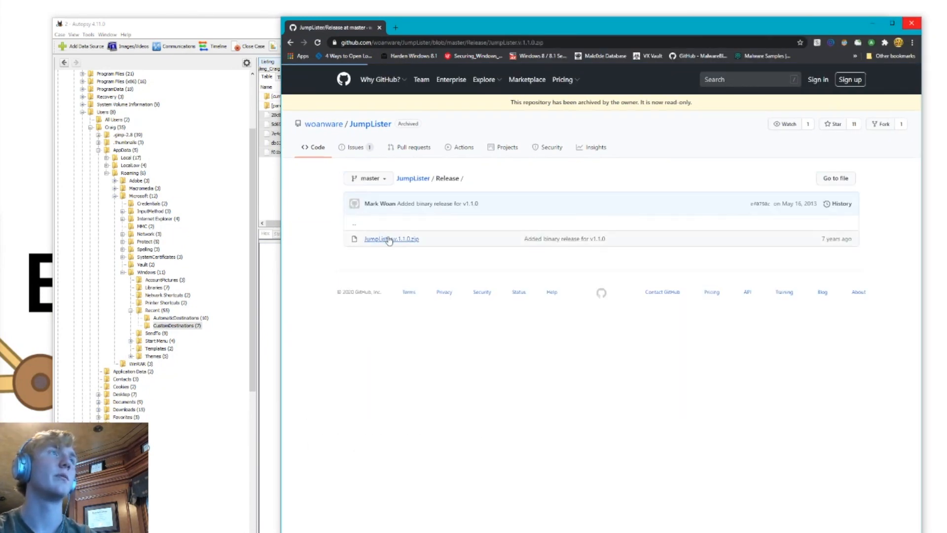
pyautogui.click(388, 239)
pyautogui.click(804, 341)
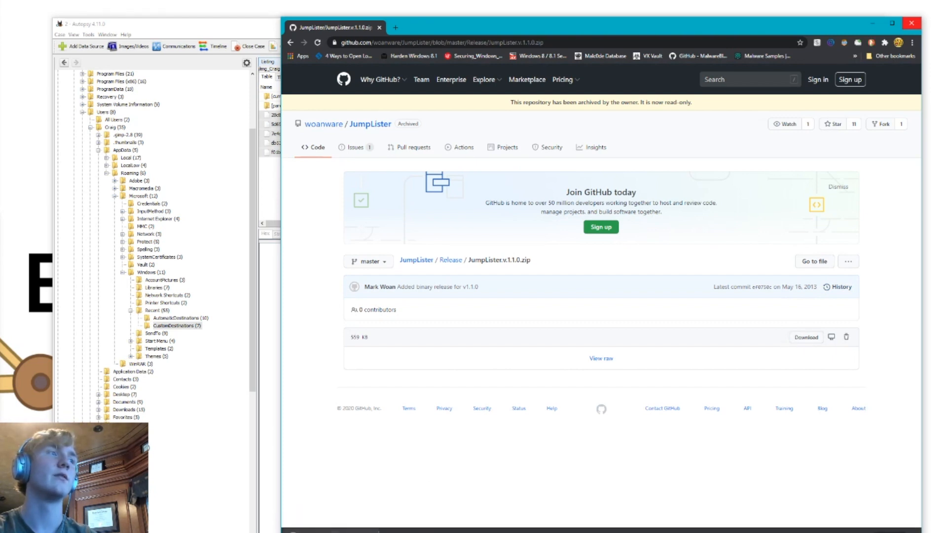
pyautogui.click(872, 24)
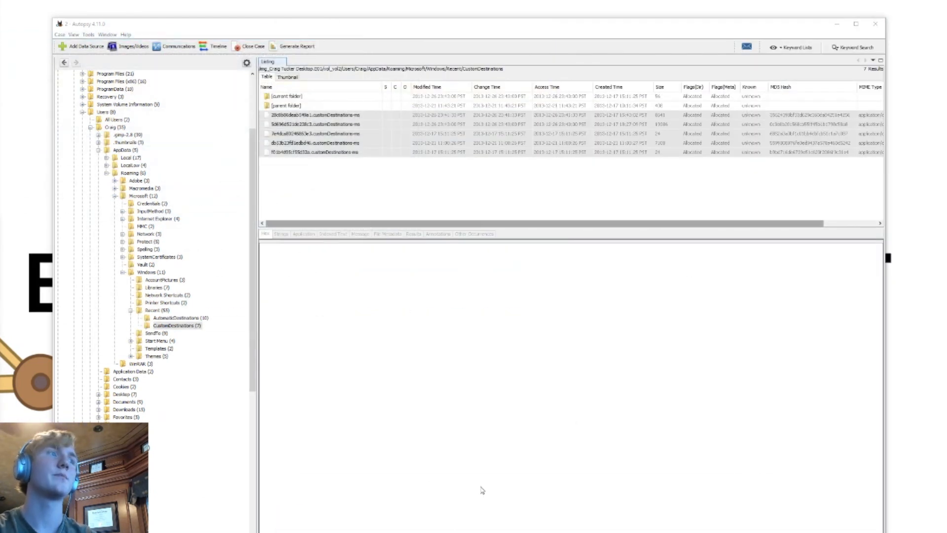
# Extract the downloaded JumpLister archive, launch JumpLister.exe from the extracted folder, and put the folder window out of the way
pyautogui.rightClick(379, 532)
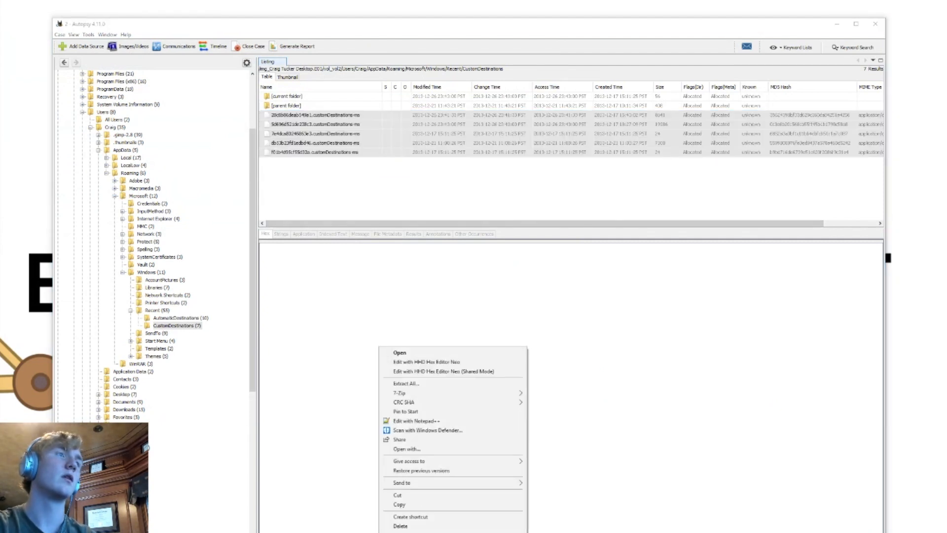
pyautogui.click(428, 383)
pyautogui.click(464, 388)
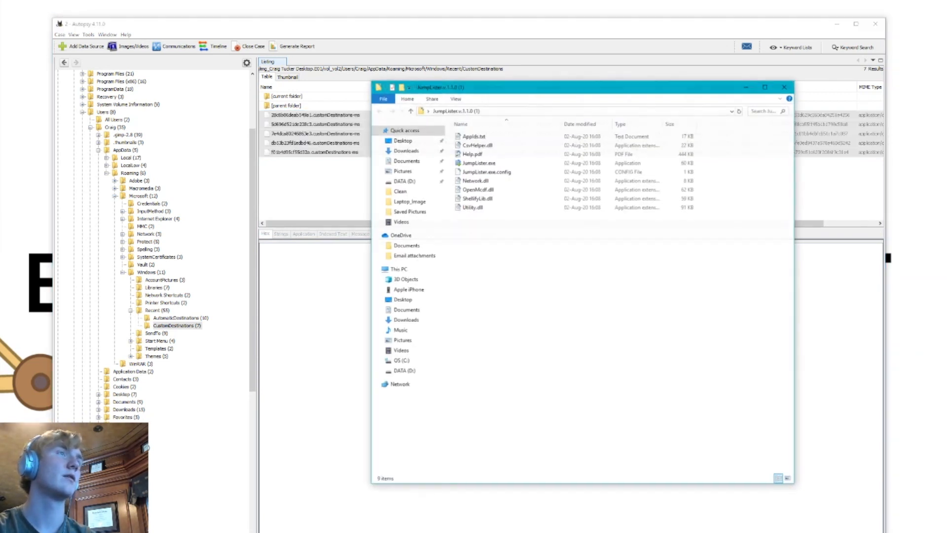
pyautogui.doubleClick(508, 163)
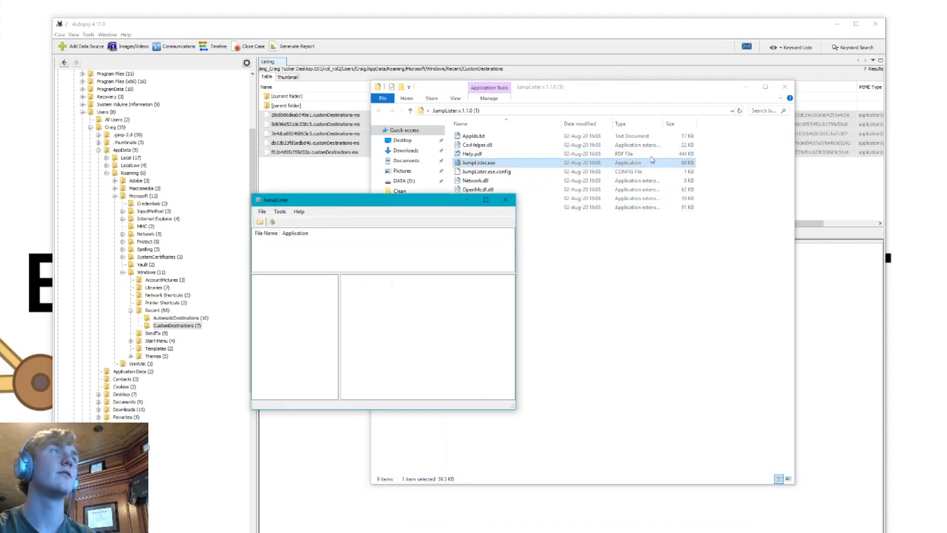
pyautogui.click(742, 99)
pyautogui.click(745, 88)
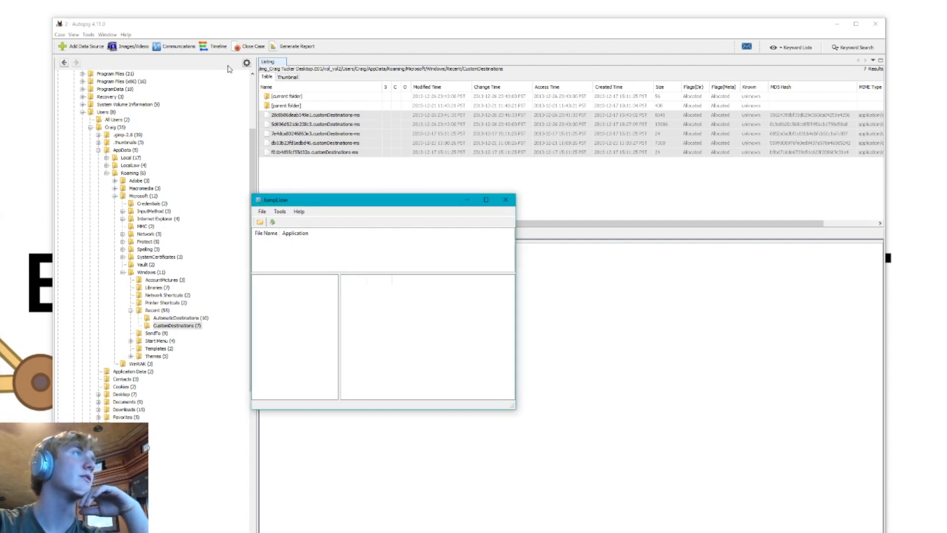
# Load all the extracted automaticDestinations-ms files from the Desktop into JumpLister
pyautogui.click(262, 211)
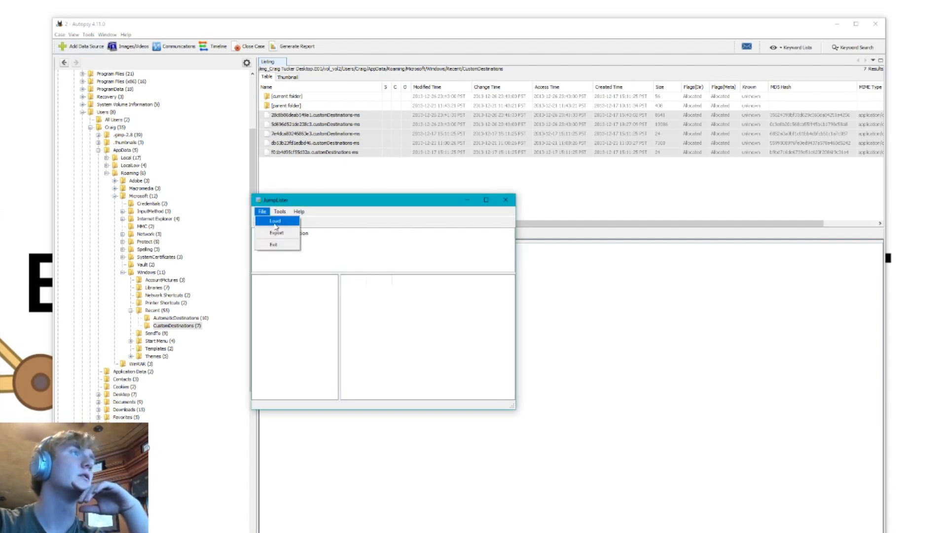
pyautogui.click(272, 221)
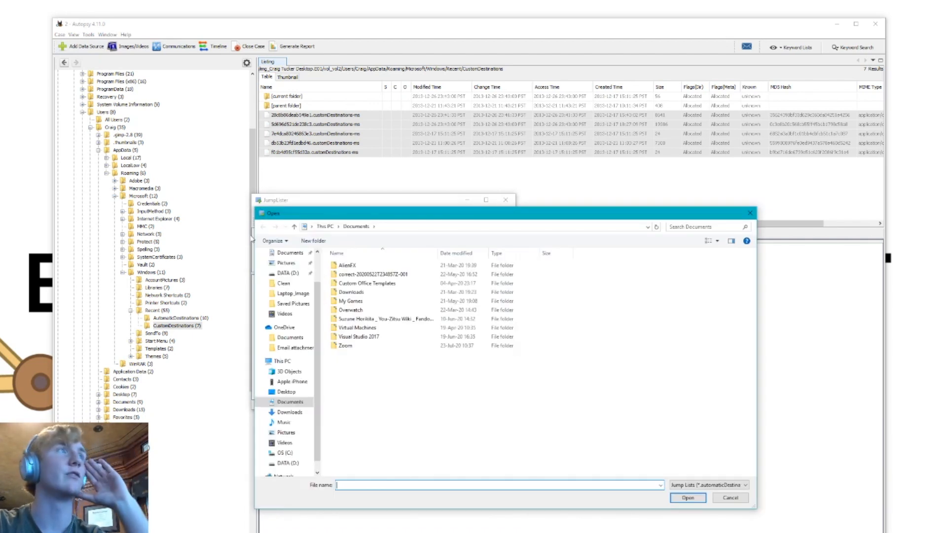
pyautogui.click(295, 392)
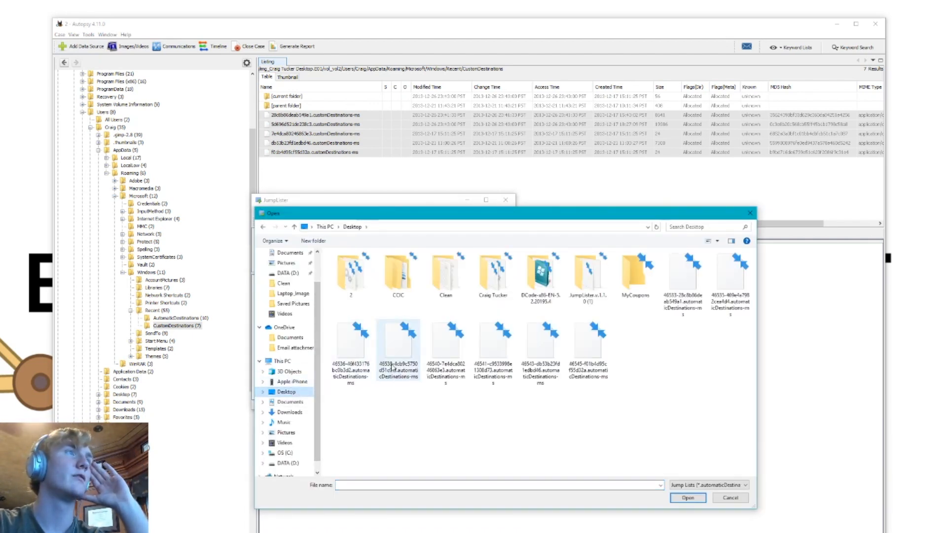
pyautogui.click(683, 290)
pyautogui.keyDown('shift'); pyautogui.click(594, 348); pyautogui.keyUp('shift')
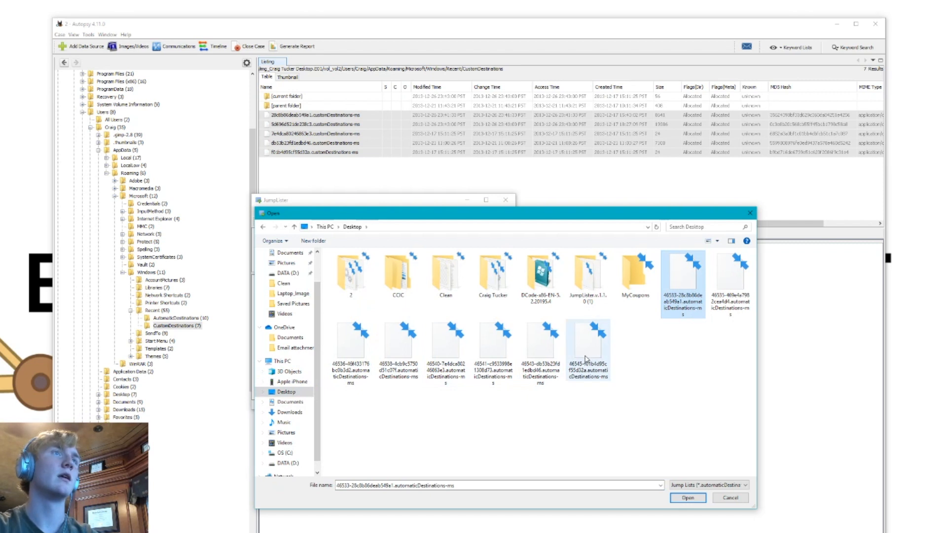
pyautogui.click(685, 497)
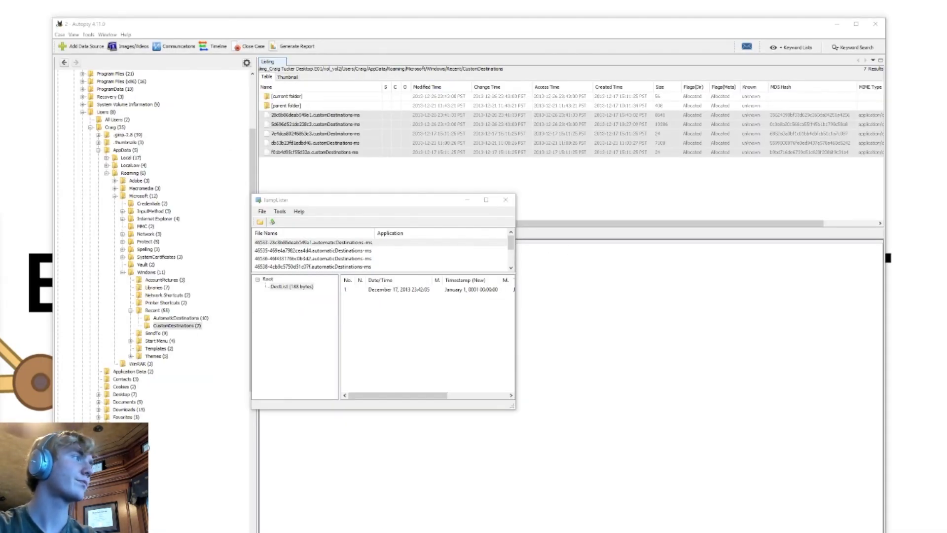
# Show the first entry of the 46535 jump list and enlarge the JumpLister window to read all its properties
pyautogui.click(266, 279)
pyautogui.scroll(-1, 298, 257)
pyautogui.scroll(1, 298, 258)
pyautogui.click(299, 251)
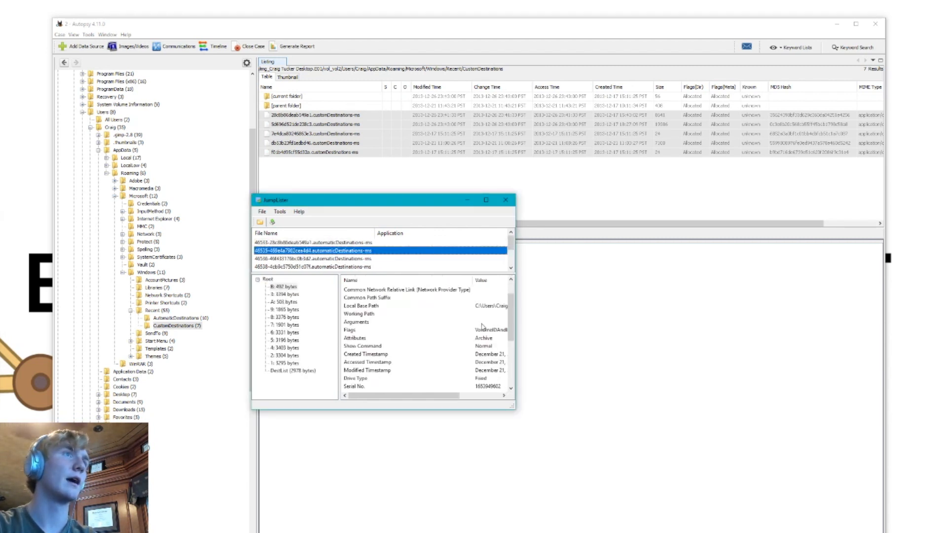
pyautogui.moveTo(425, 207); pyautogui.dragTo(306, 80)
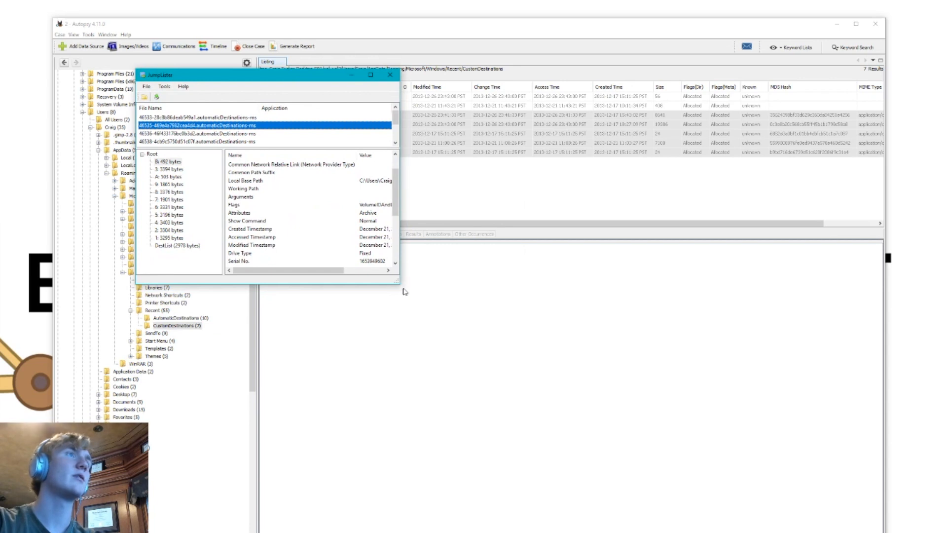
pyautogui.moveTo(398, 284); pyautogui.dragTo(643, 429)
pyautogui.moveTo(753, 486); pyautogui.dragTo(754, 486)
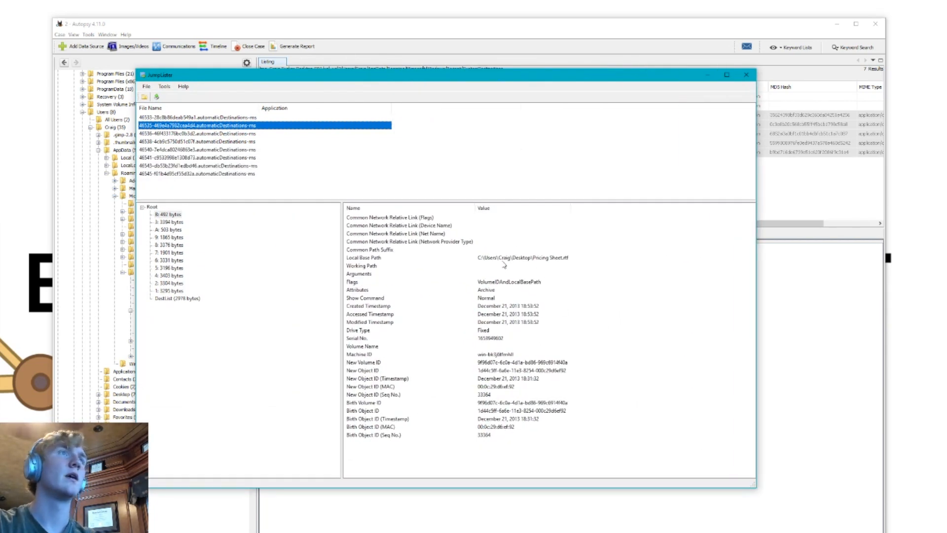
# Check the 46533 jump list, step through the 46535 jump list's streams to its DestList, and widen the window to read the file paths
pyautogui.click(235, 119)
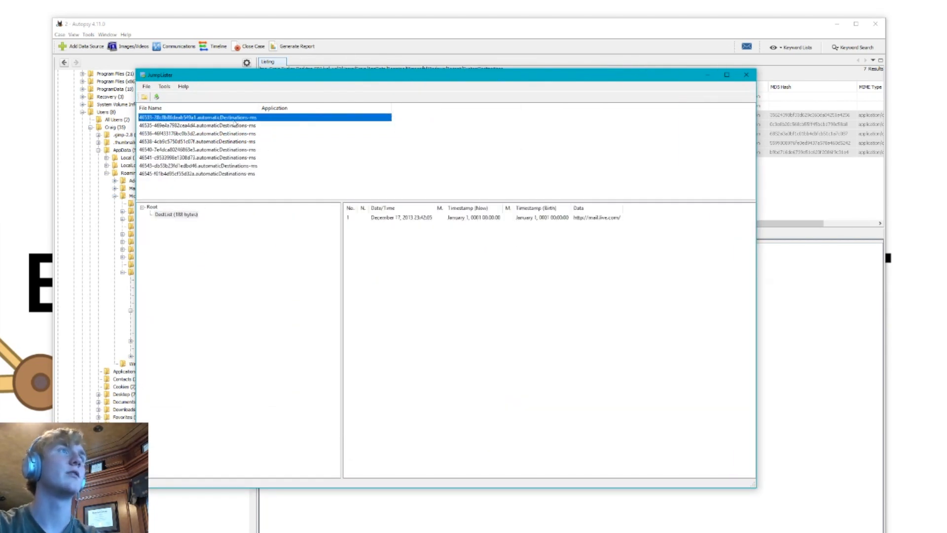
pyautogui.click(248, 127)
pyautogui.click(173, 222)
pyautogui.press('Down')
pyautogui.press('Down')
pyautogui.press('Down')
pyautogui.press('Down')
pyautogui.press('Down')
pyautogui.press('Down')
pyautogui.press('Down')
pyautogui.press('Down')
pyautogui.press('Down')
pyautogui.press('Down')
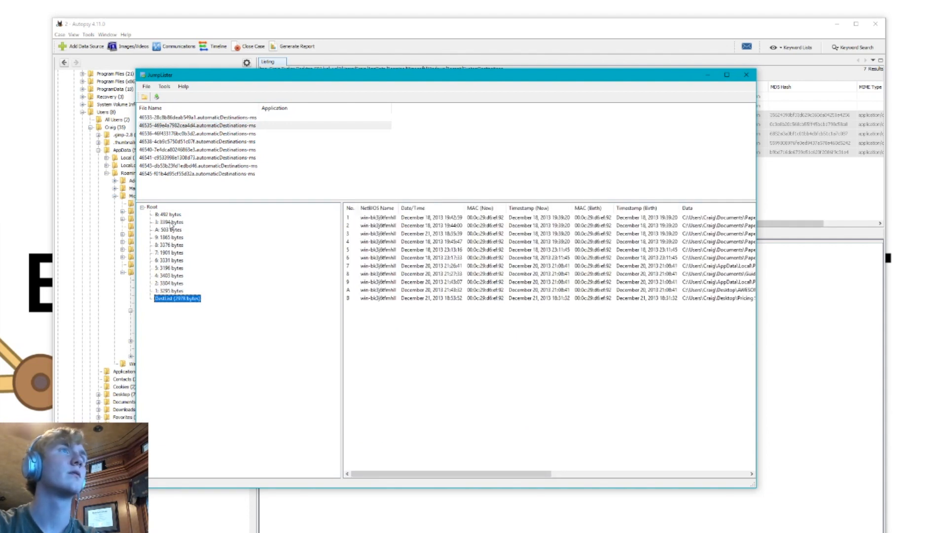
pyautogui.moveTo(761, 288); pyautogui.dragTo(838, 288)
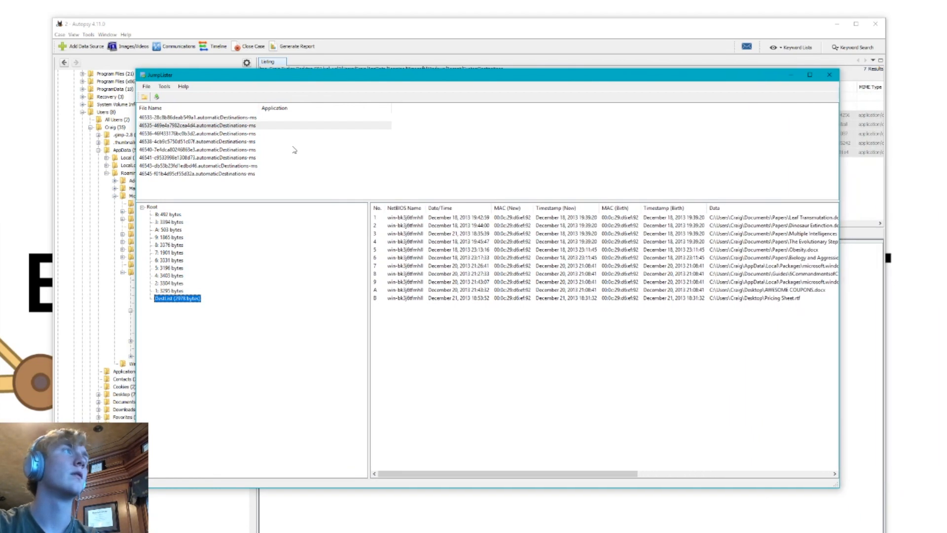
# Examine the entries of the 46536 jump list
pyautogui.click(179, 133)
pyautogui.click(178, 223)
pyautogui.click(179, 215)
# Examine the local base path, the created, accessed and modified timestamps, and the new volume ID of the 46538 jump list's first entry
pyautogui.click(205, 141)
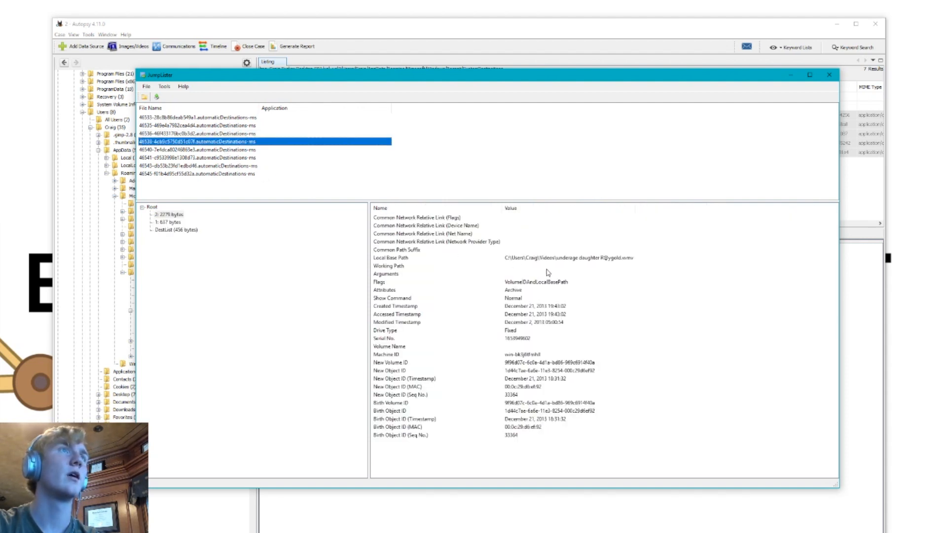
pyautogui.click(562, 259)
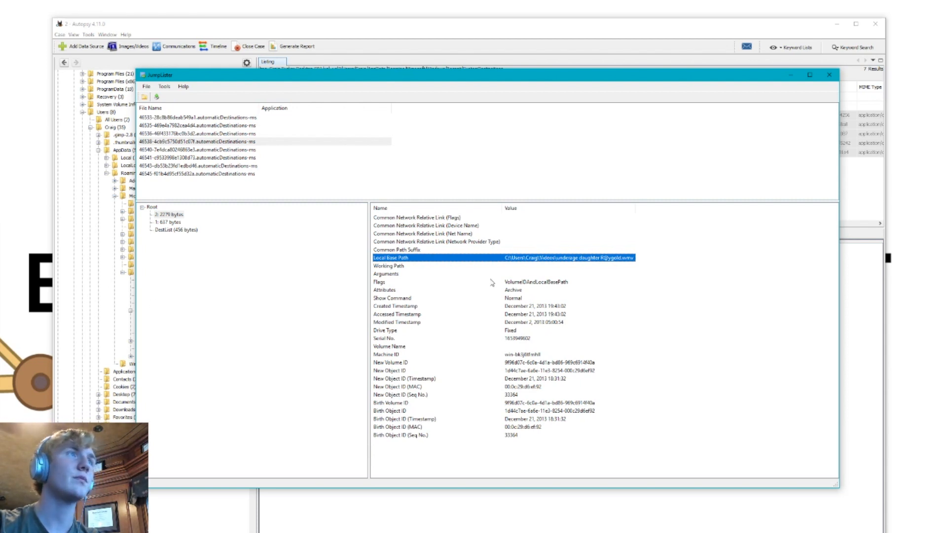
pyautogui.click(529, 307)
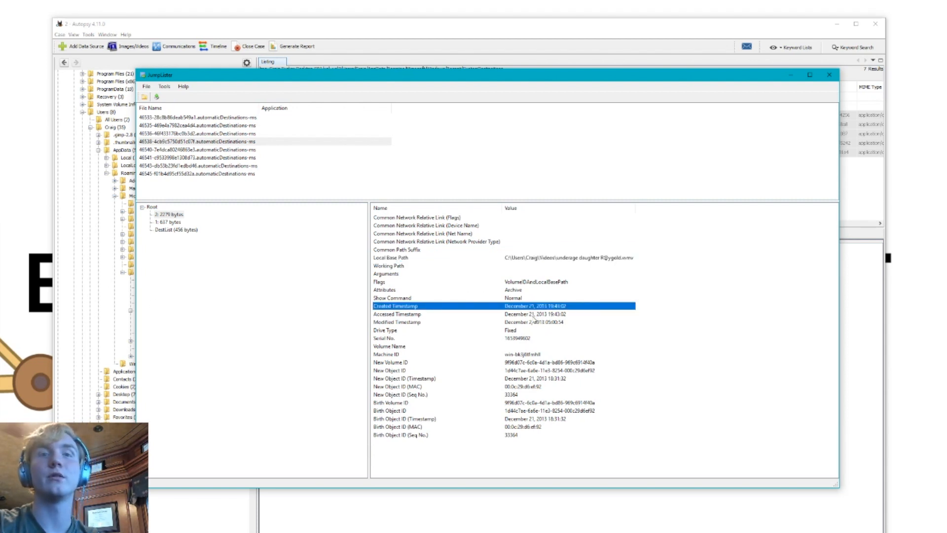
pyautogui.press('Down')
pyautogui.press('Down')
pyautogui.press('Up')
pyautogui.press('Up')
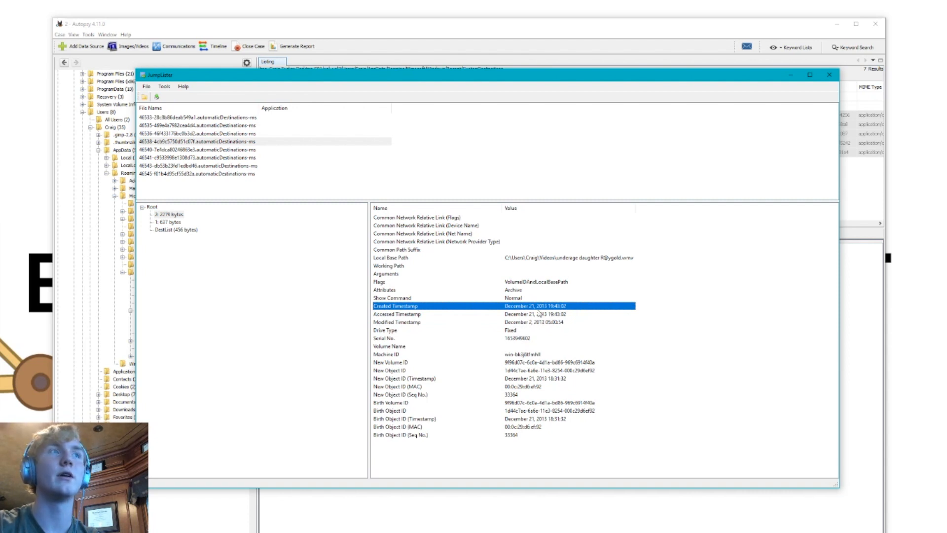
pyautogui.click(513, 363)
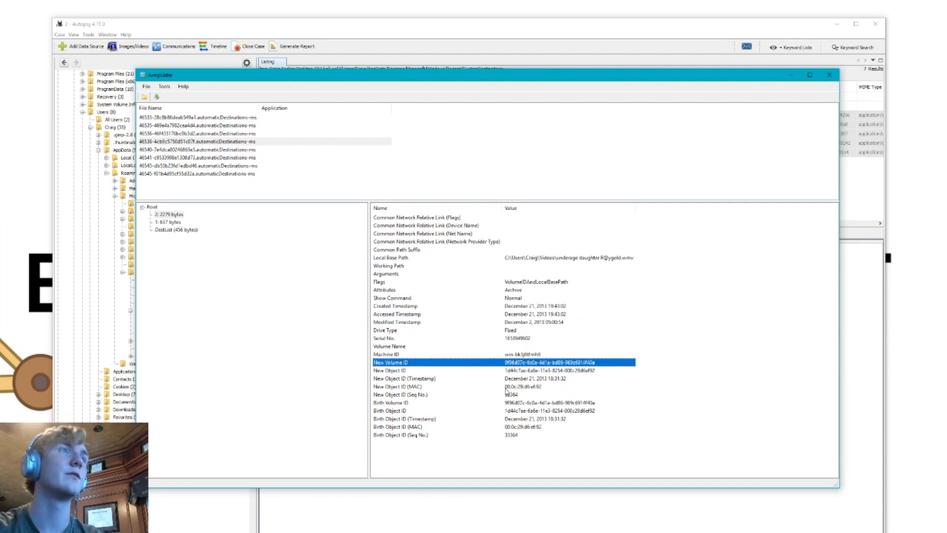
pyautogui.click(543, 262)
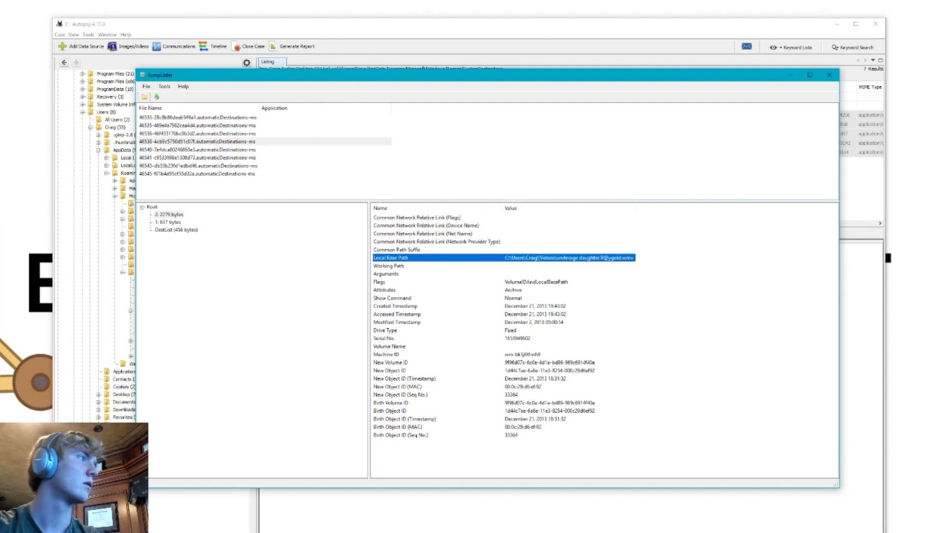
# Check the 46540 jump list's DestList and show the DestList of the 46541 jump list
pyautogui.click(174, 150)
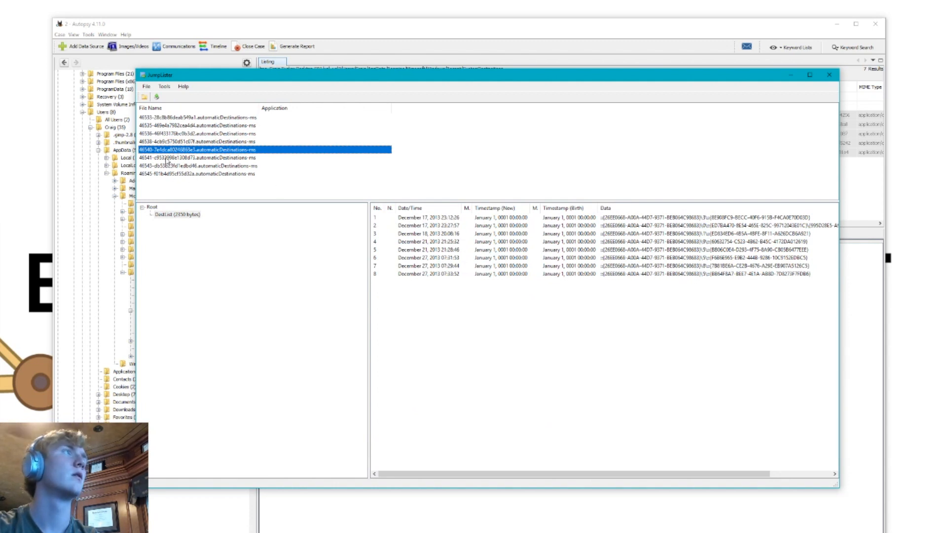
pyautogui.click(168, 157)
pyautogui.click(177, 452)
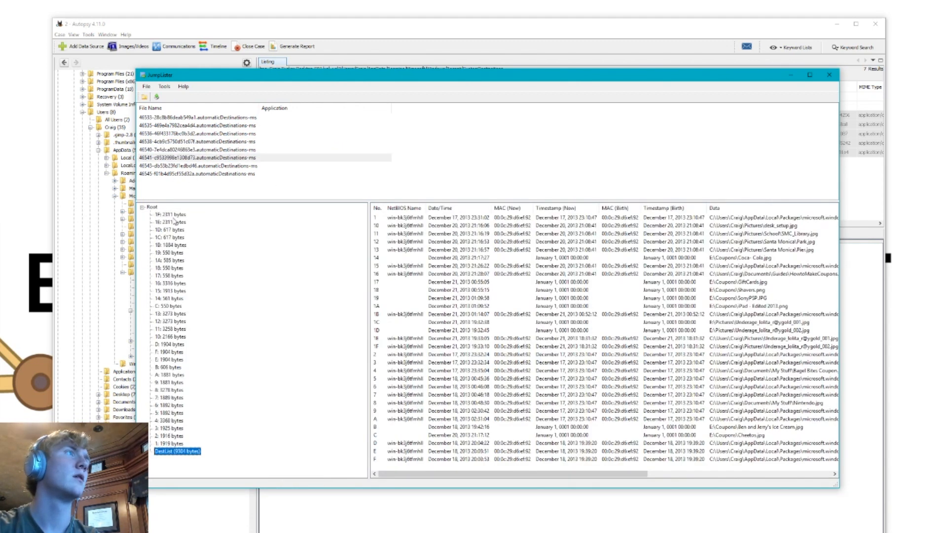
# Step through individual link streams of the 46541 jump list to read their local base paths and timestamps
pyautogui.click(174, 214)
pyautogui.click(175, 222)
pyautogui.click(177, 230)
pyautogui.click(177, 253)
pyautogui.click(178, 275)
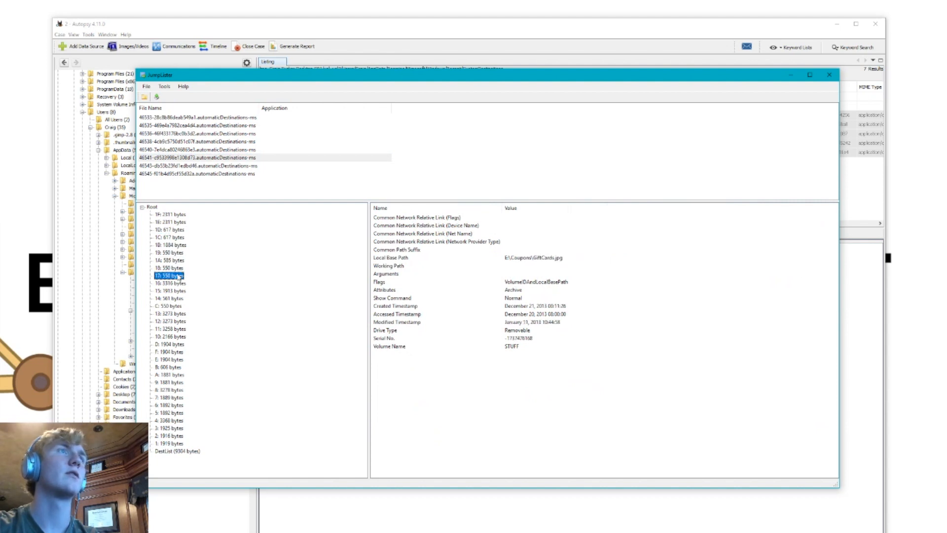
pyautogui.click(177, 298)
# Return to the 46541 DestList and examine the picture paths of entries 1C to 1F on the E: and C: drives
pyautogui.click(189, 452)
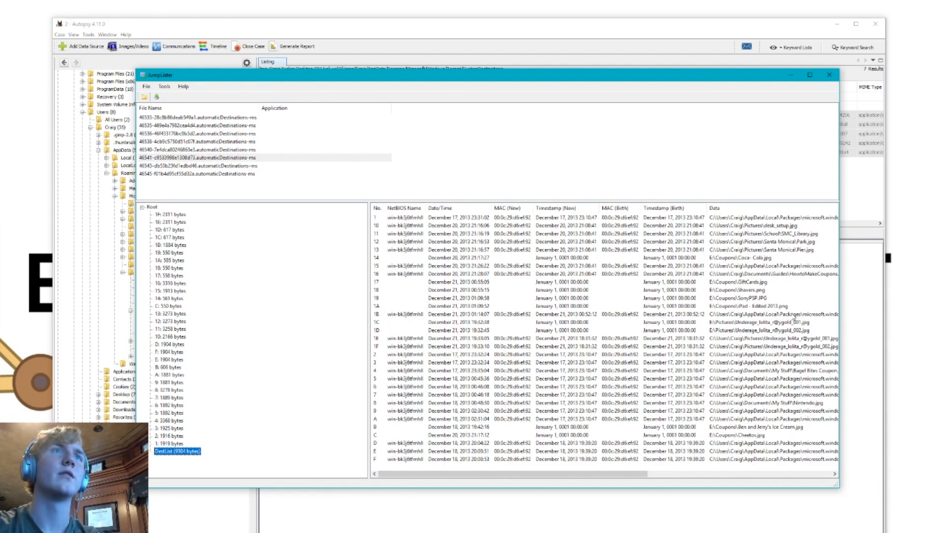
pyautogui.hscroll(1, 793, 316)
pyautogui.click(762, 330)
pyautogui.click(762, 322)
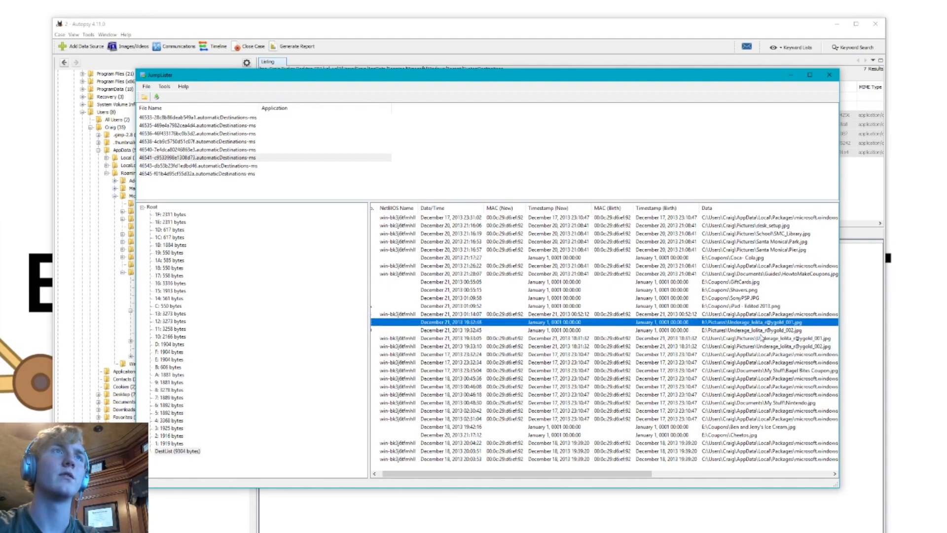
pyautogui.keyDown('shift'); pyautogui.click(760, 347); pyautogui.keyUp('shift')
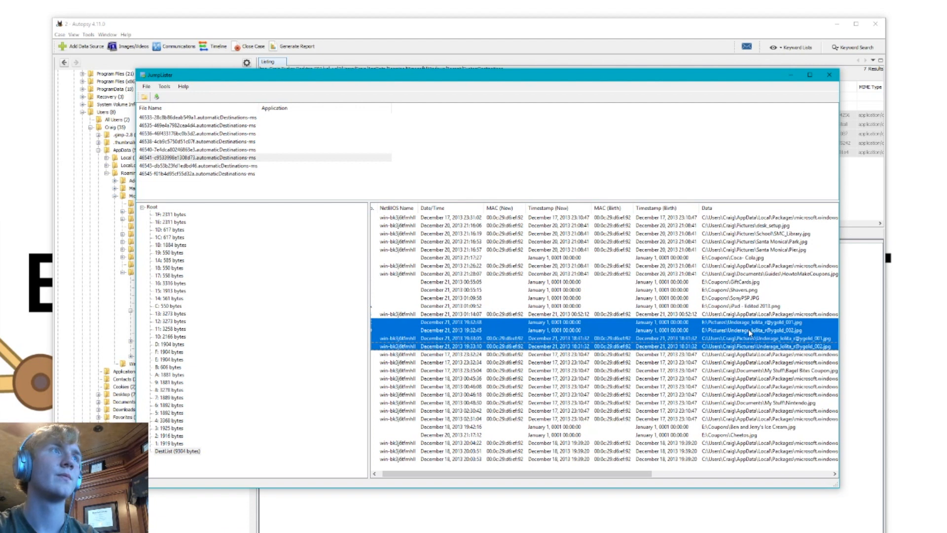
pyautogui.click(748, 329)
pyautogui.keyDown('shift'); pyautogui.click(748, 323); pyautogui.keyUp('shift')
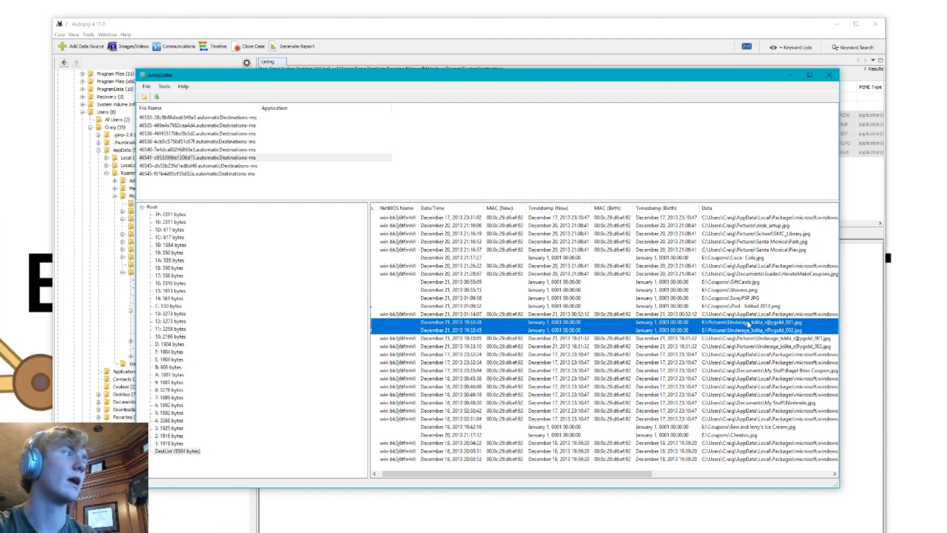
# Compare the timestamps and drive paths of DestList entries 1E and 1F with those of entries 1C and 1D
pyautogui.click(736, 338)
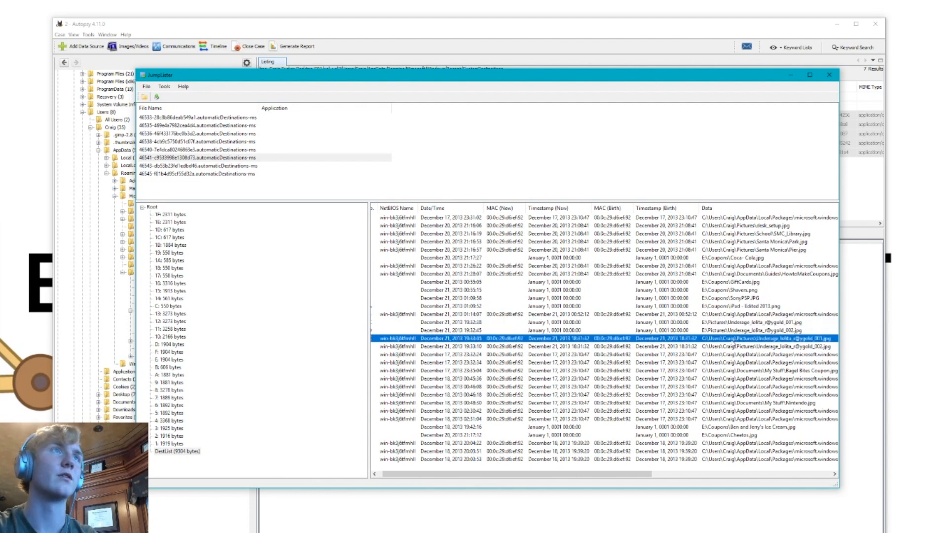
pyautogui.keyDown('shift'); pyautogui.click(710, 351); pyautogui.keyUp('shift')
pyautogui.keyDown('shift'); pyautogui.click(683, 349); pyautogui.keyUp('shift')
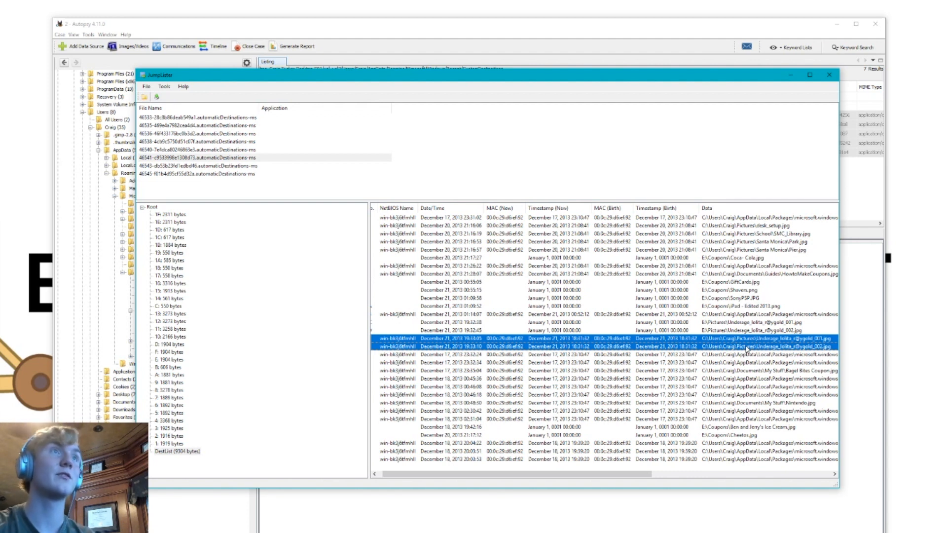
pyautogui.click(695, 325)
pyautogui.keyDown('shift'); pyautogui.click(677, 331); pyautogui.keyUp('shift')
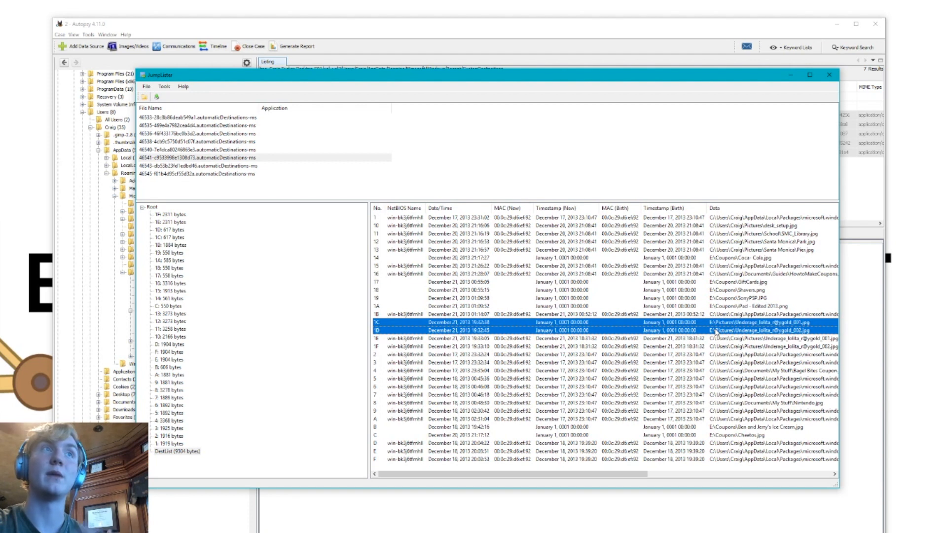
pyautogui.click(683, 340)
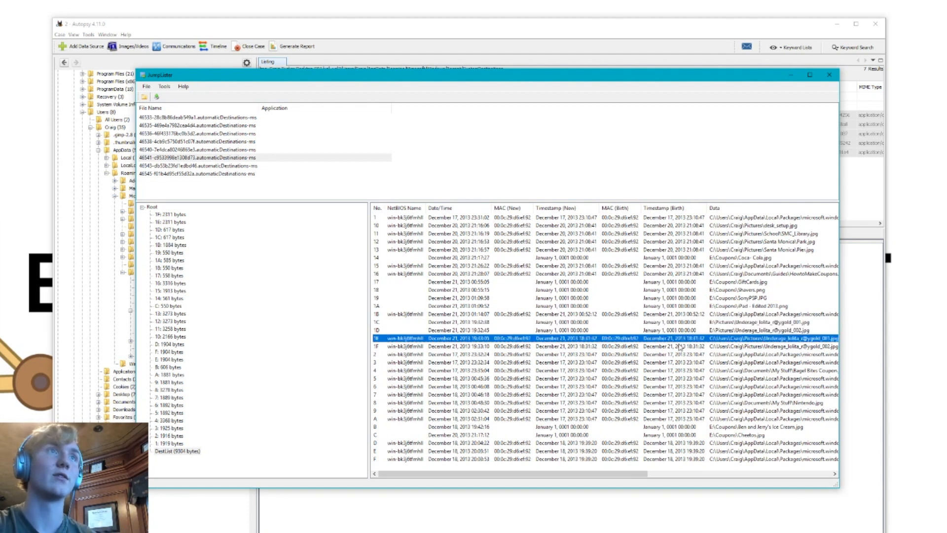
pyautogui.keyDown('shift'); pyautogui.click(680, 346); pyautogui.keyUp('shift')
pyautogui.click(664, 331)
pyautogui.keyDown('shift'); pyautogui.click(663, 324); pyautogui.keyUp('shift')
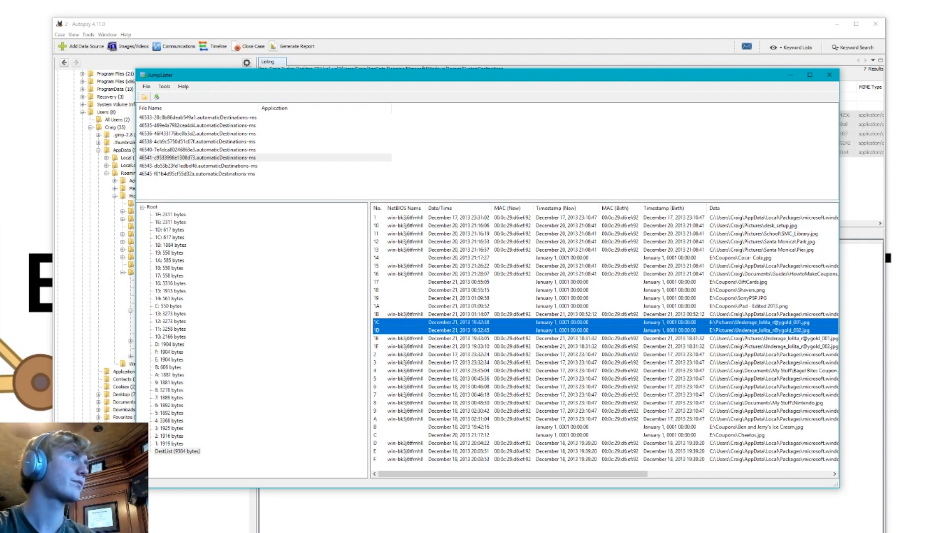
pyautogui.click(555, 355)
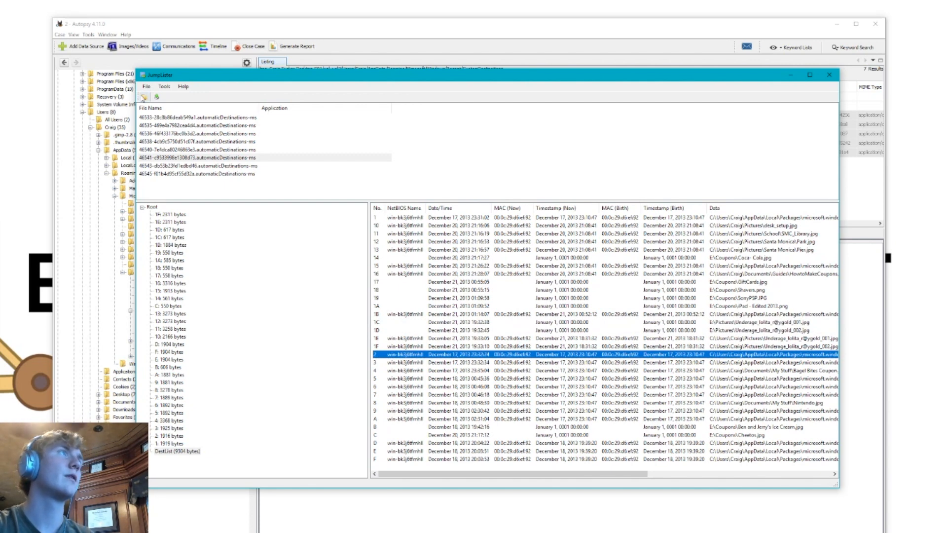
# Export the 46541 jump list's DestList as a CSV file to the desktop
pyautogui.click(146, 87)
pyautogui.click(159, 108)
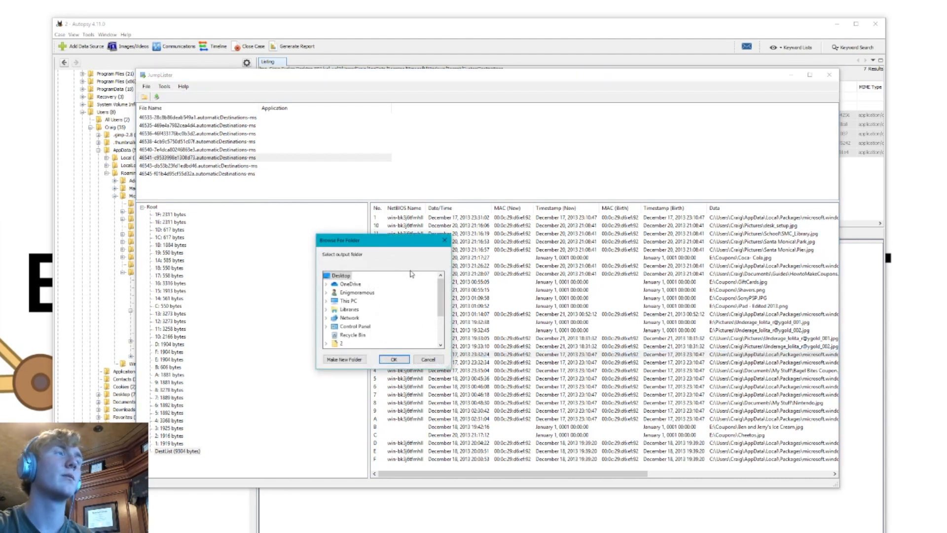
pyautogui.scroll(2, 354, 324)
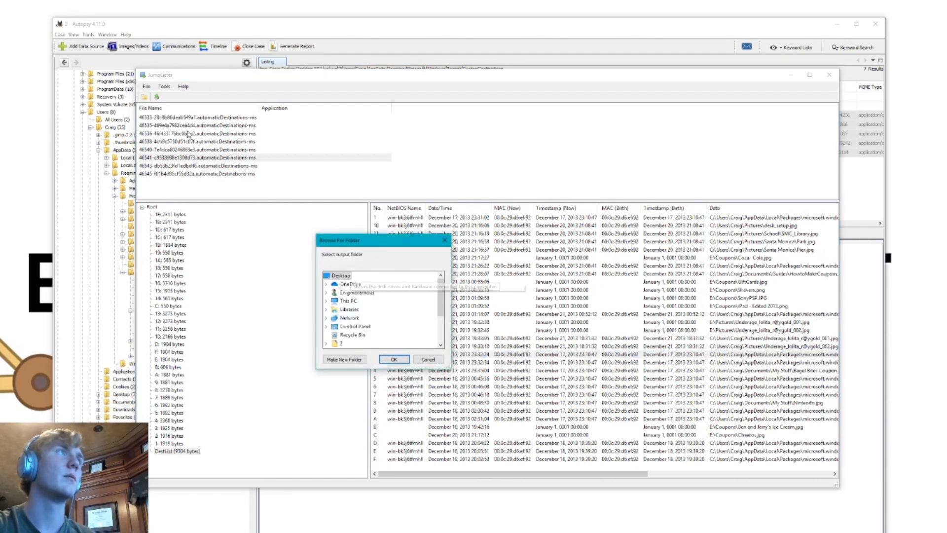
pyautogui.scroll(-3, 354, 312)
pyautogui.scroll(3, 354, 313)
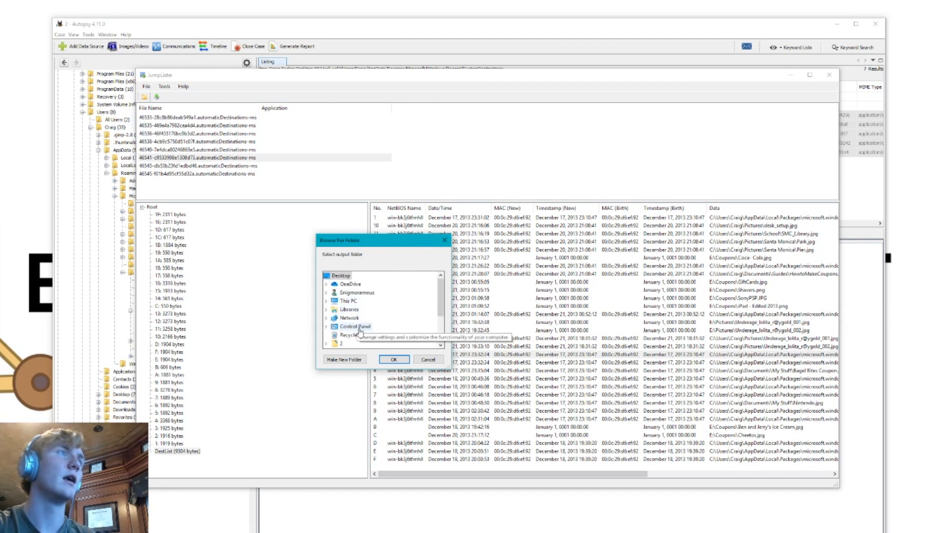
pyautogui.click(327, 293)
pyautogui.scroll(-2, 363, 318)
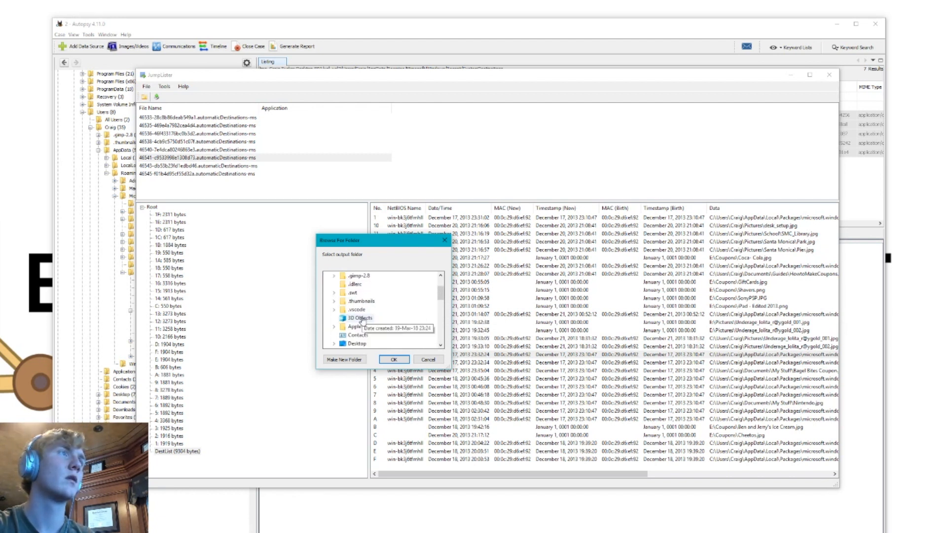
pyautogui.click(361, 318)
pyautogui.click(393, 359)
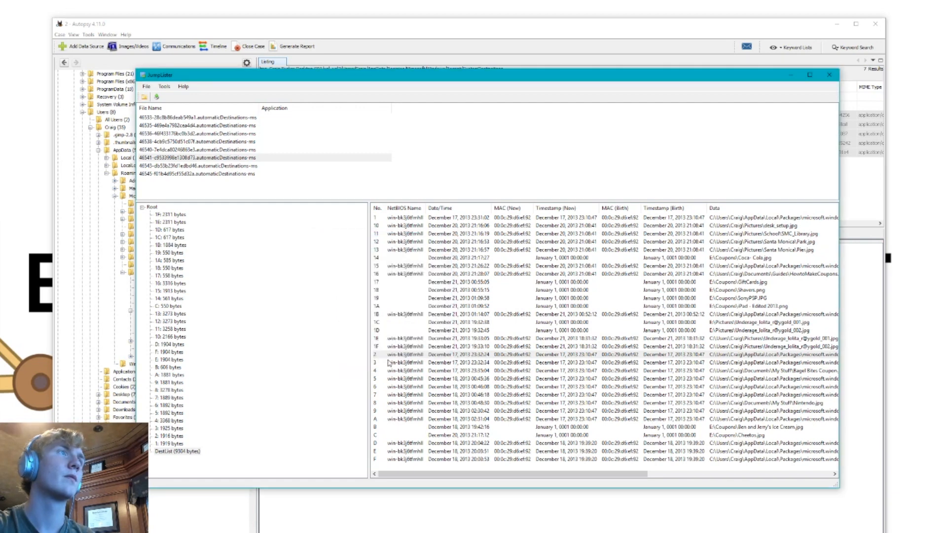
pyautogui.click(401, 340)
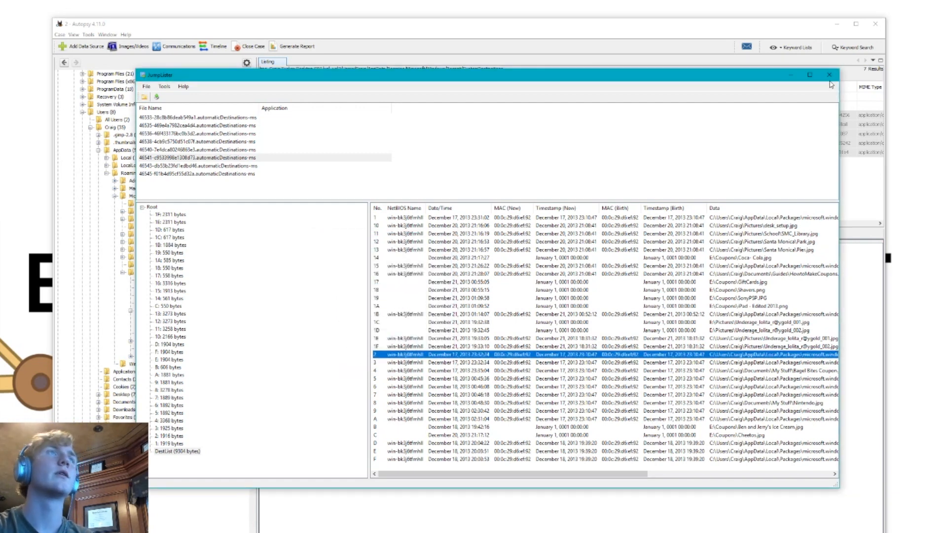
# Minimize JumpLister and Autopsy, place the exported CSV clear of other desktop icons, and open it in Excel
pyautogui.click(792, 75)
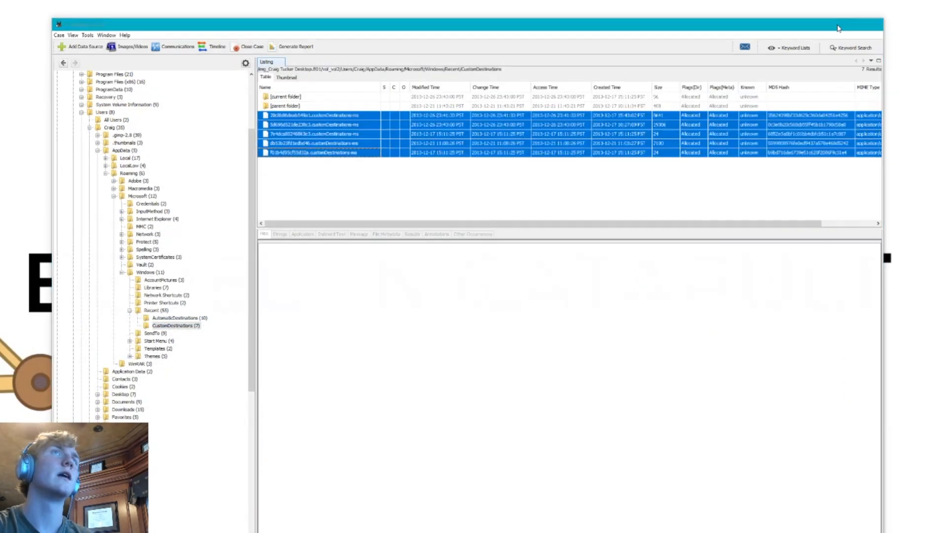
pyautogui.click(837, 24)
pyautogui.moveTo(89, 444); pyautogui.dragTo(376, 238)
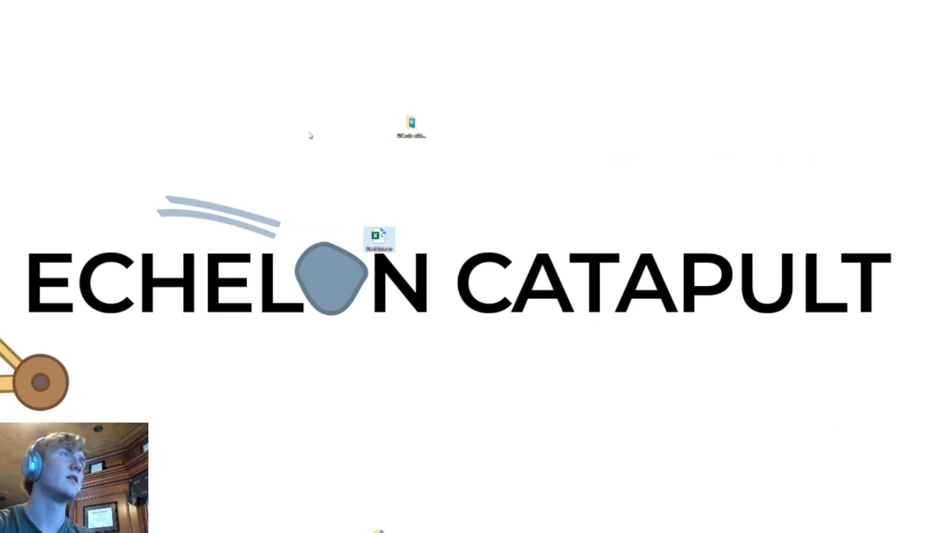
pyautogui.click(411, 126)
pyautogui.moveTo(411, 126); pyautogui.dragTo(607, 513)
pyautogui.doubleClick(378, 240)
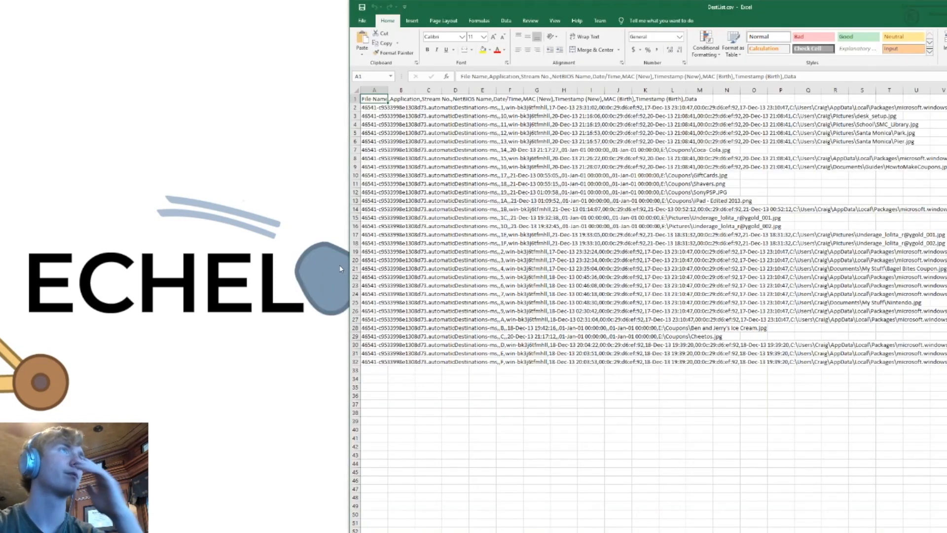
pyautogui.moveTo(788, 7); pyautogui.dragTo(440, 5)
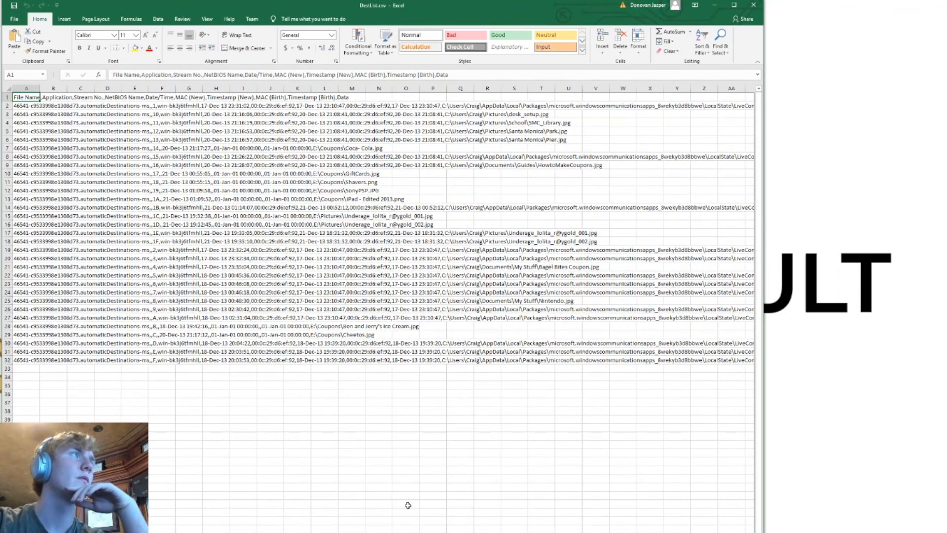
# Find all cells containing "E:" in DestList.csv and enlarge the results list to show the full paths
pyautogui.click(390, 486)
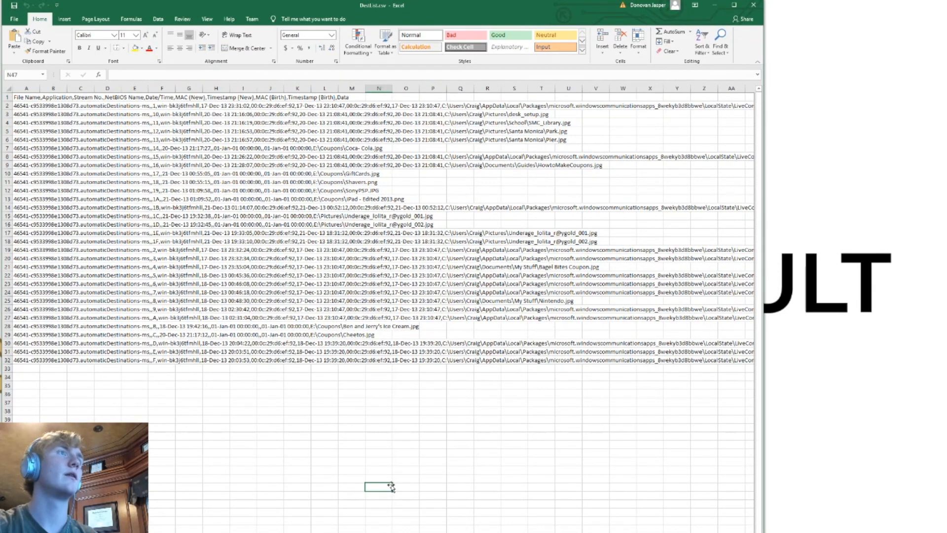
pyautogui.hotkey('ctrl', 'f')
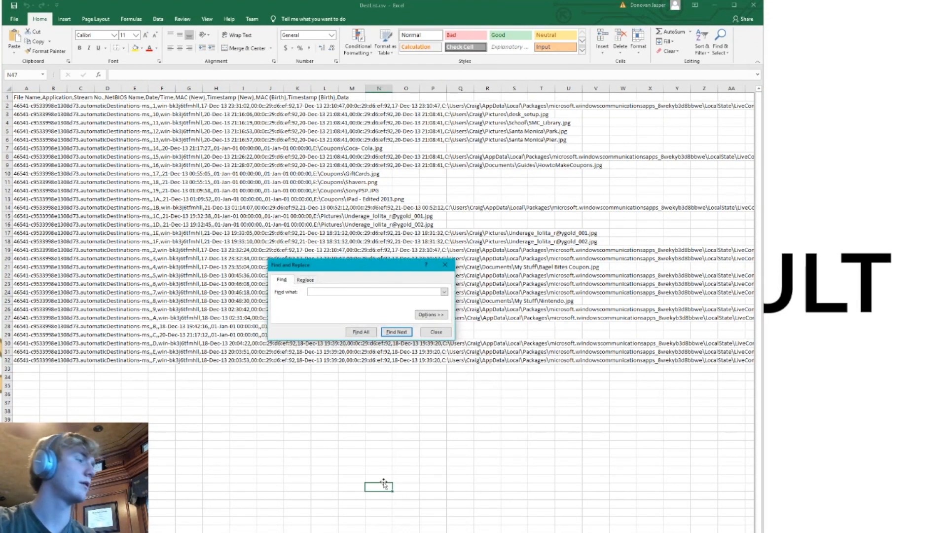
pyautogui.write('E:')
pyautogui.press('Return')
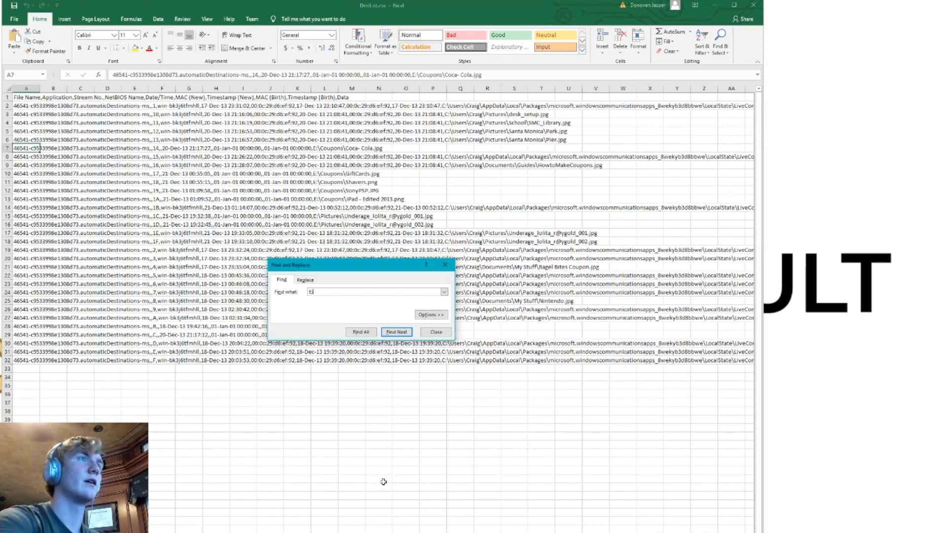
pyautogui.click(361, 331)
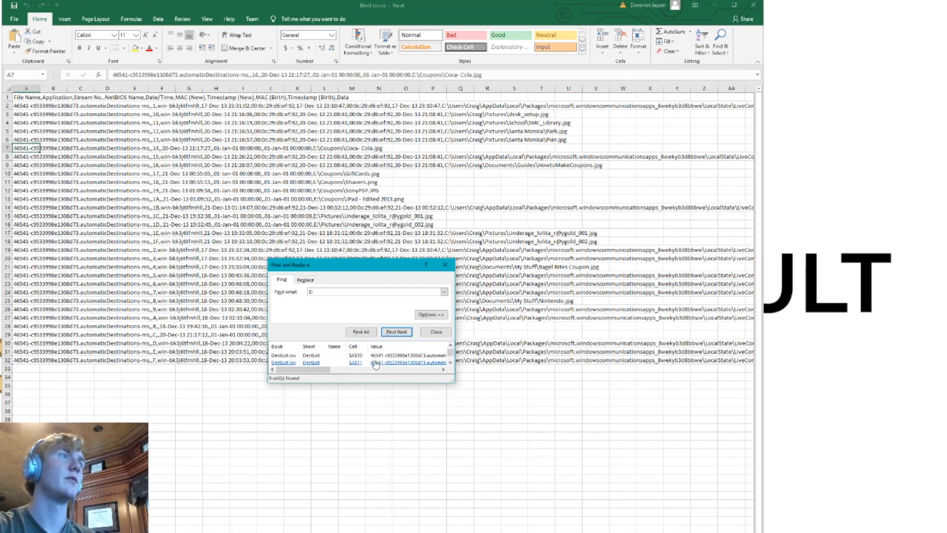
pyautogui.moveTo(453, 381); pyautogui.dragTo(718, 531)
pyautogui.moveTo(491, 268); pyautogui.dragTo(237, 28)
pyautogui.moveTo(464, 360); pyautogui.dragTo(701, 532)
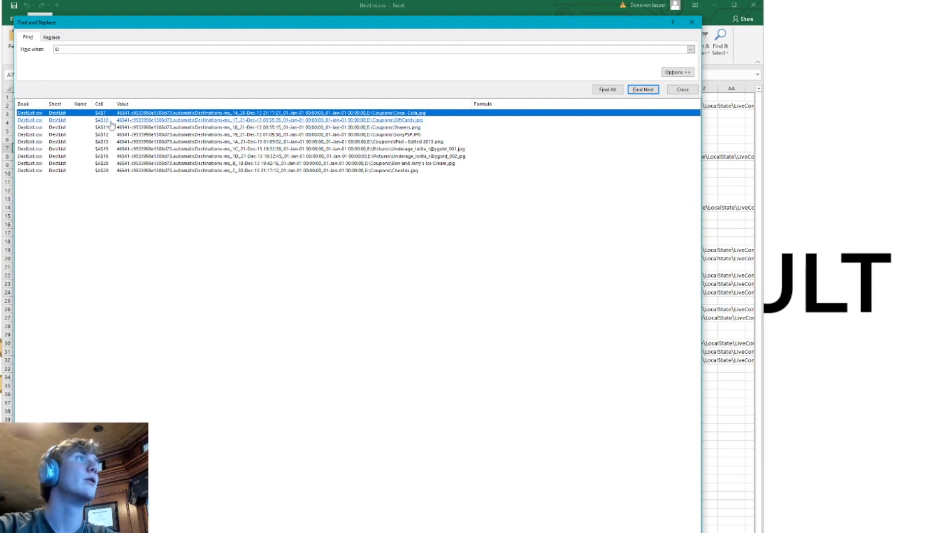
# Go through the found E: drive entries one by one, reading their dates and file paths
pyautogui.click(73, 126)
pyautogui.click(113, 134)
pyautogui.click(113, 142)
pyautogui.click(117, 148)
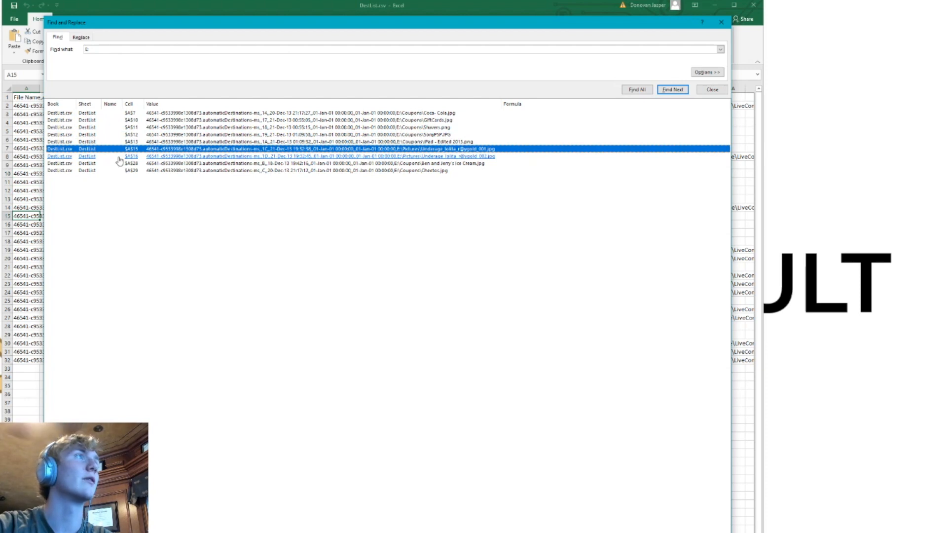
pyautogui.click(116, 157)
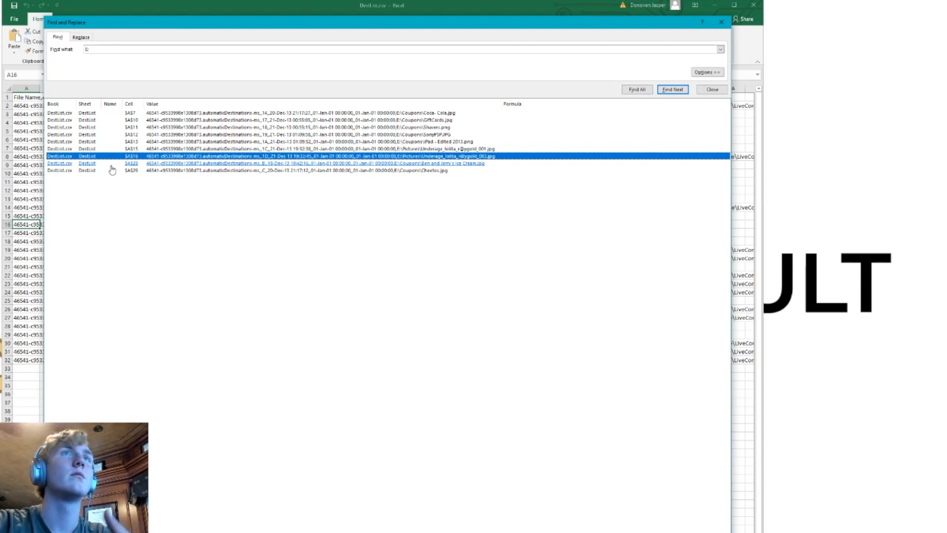
pyautogui.click(111, 165)
pyautogui.click(249, 187)
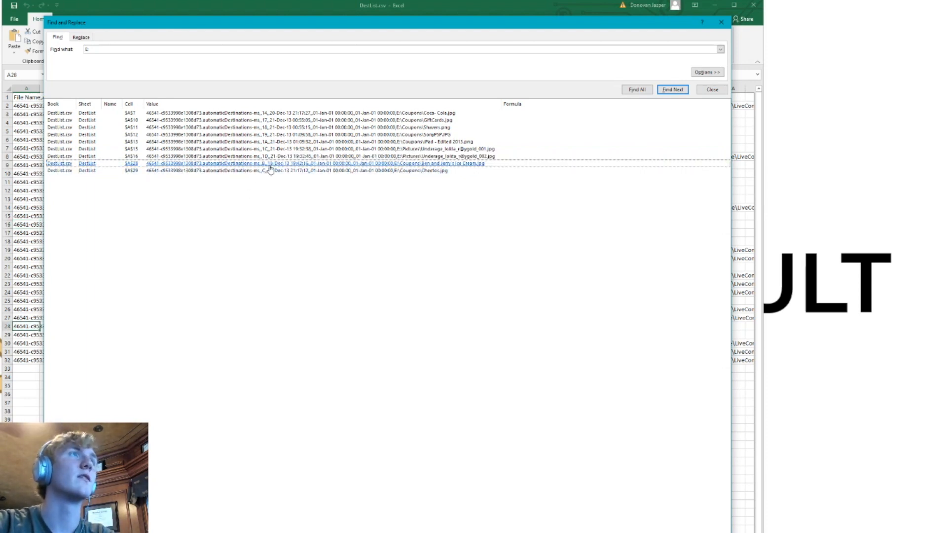
pyautogui.click(431, 115)
pyautogui.moveTo(431, 119); pyautogui.dragTo(493, 178)
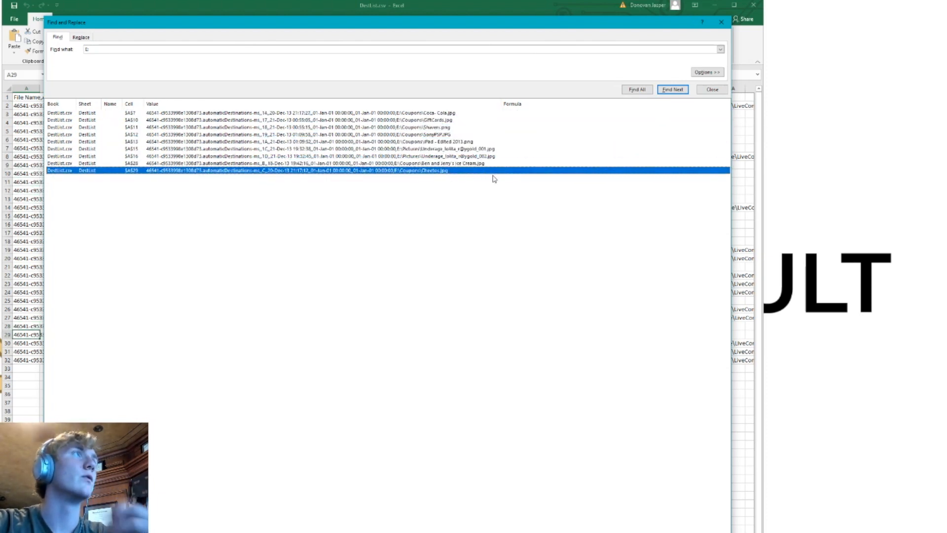
# Close the search and the spreadsheet, move the CSV file out of the way, and return to the Autopsy folder tree
pyautogui.click(721, 22)
pyautogui.click(753, 6)
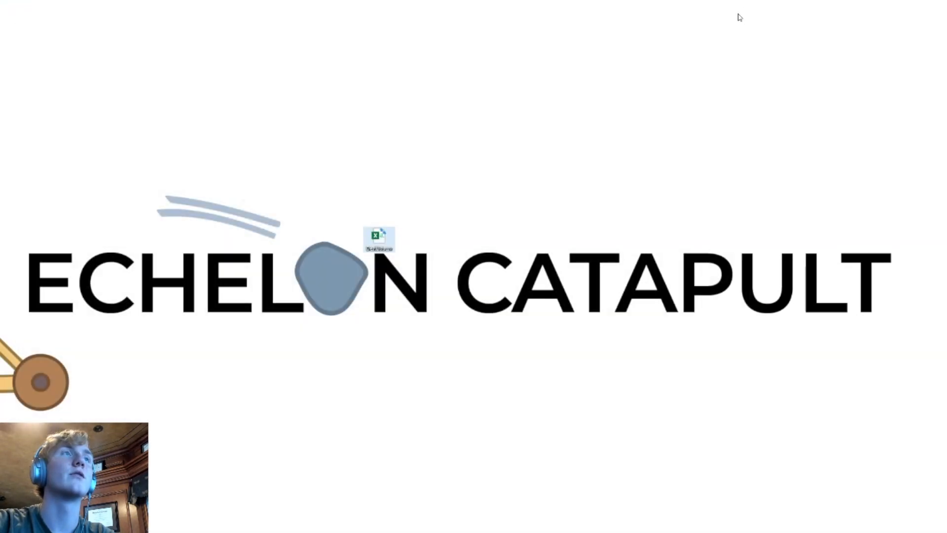
pyautogui.moveTo(380, 238); pyautogui.dragTo(0, 239)
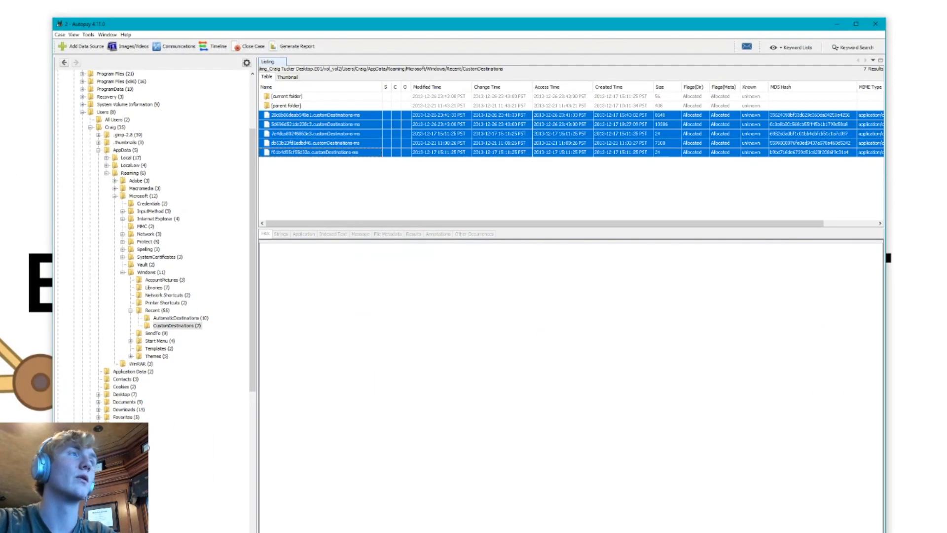
pyautogui.scroll(-5, 127, 191)
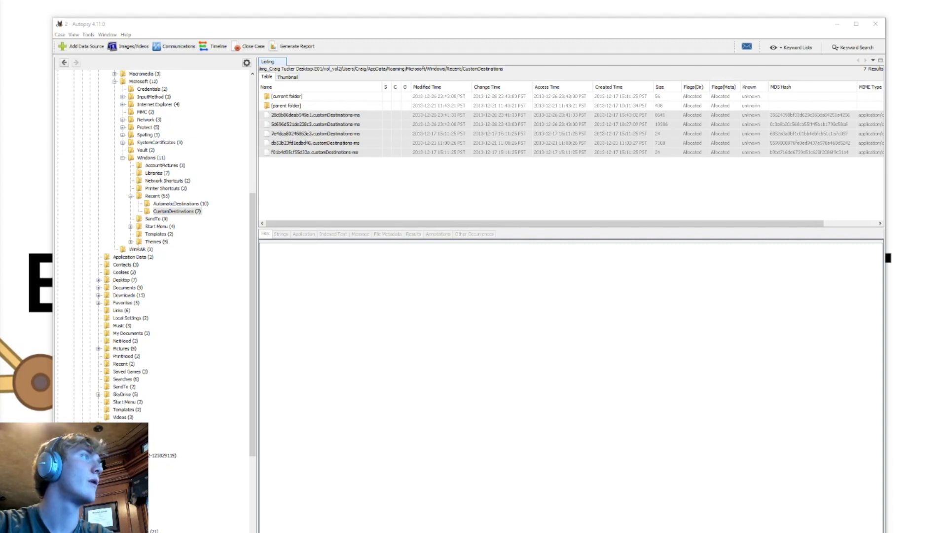
# Return to DestList.csv in Excel and split header cell A1 into columns with comma as the only delimiter
pyautogui.click(819, 31)
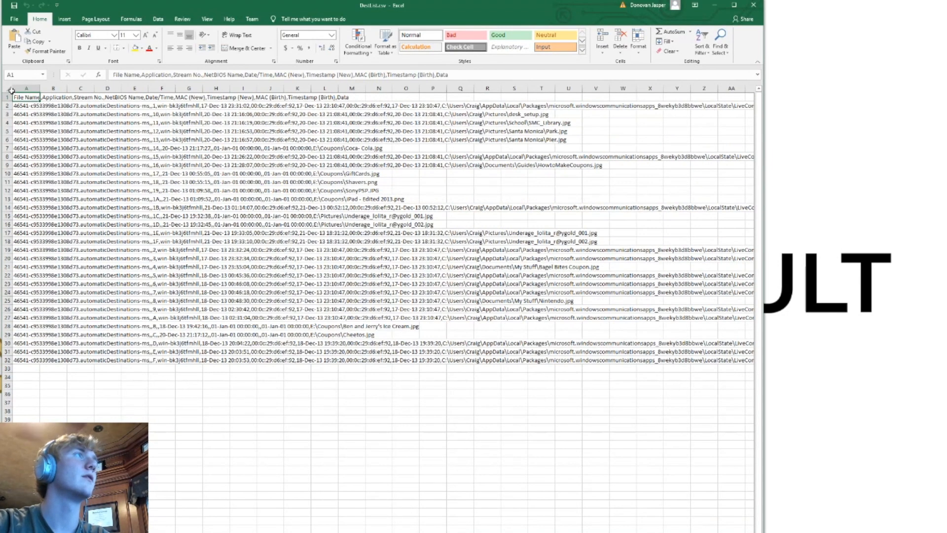
pyautogui.click(296, 19)
pyautogui.write('text to')
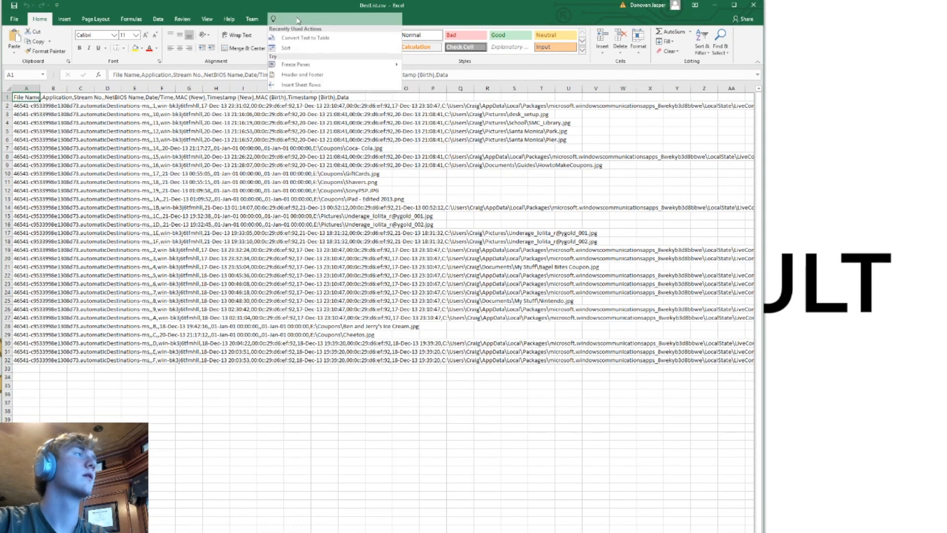
pyautogui.press('Return')
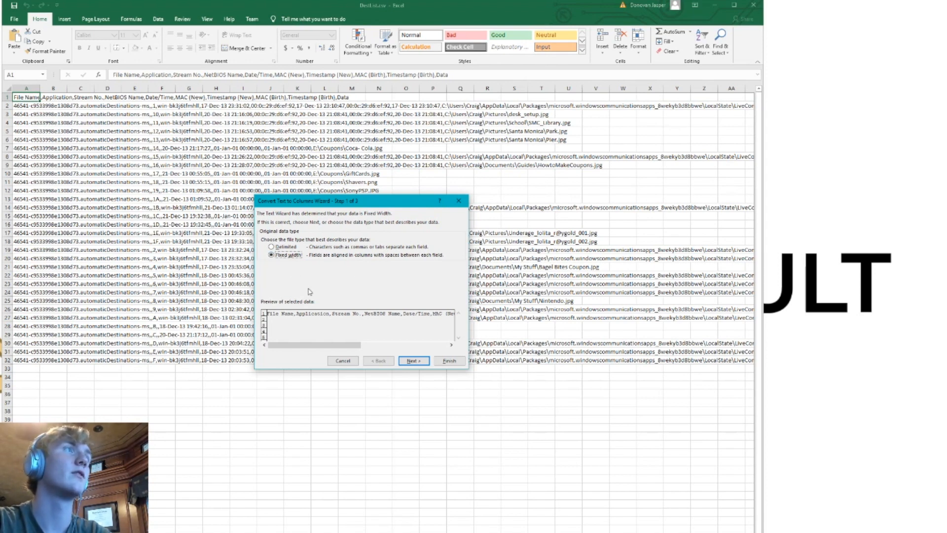
pyautogui.click(271, 248)
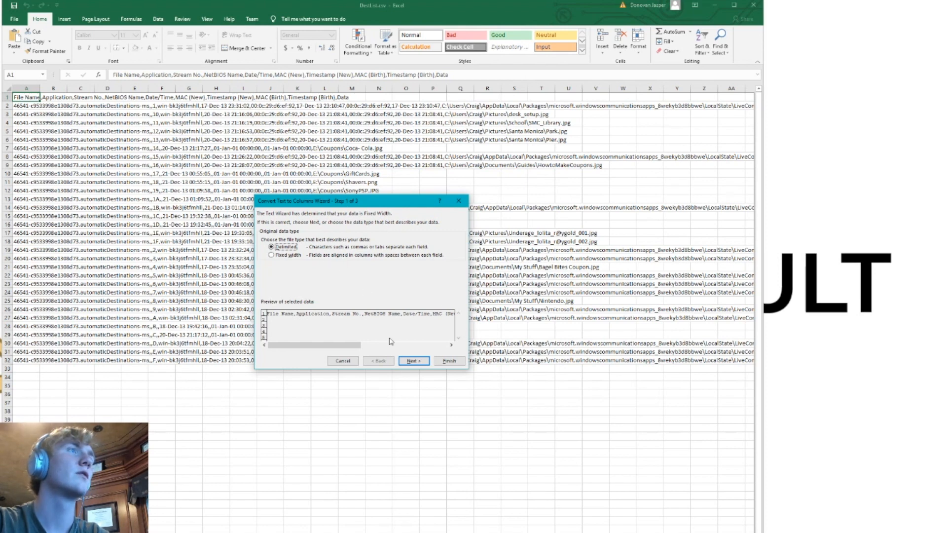
pyautogui.click(413, 361)
pyautogui.click(264, 238)
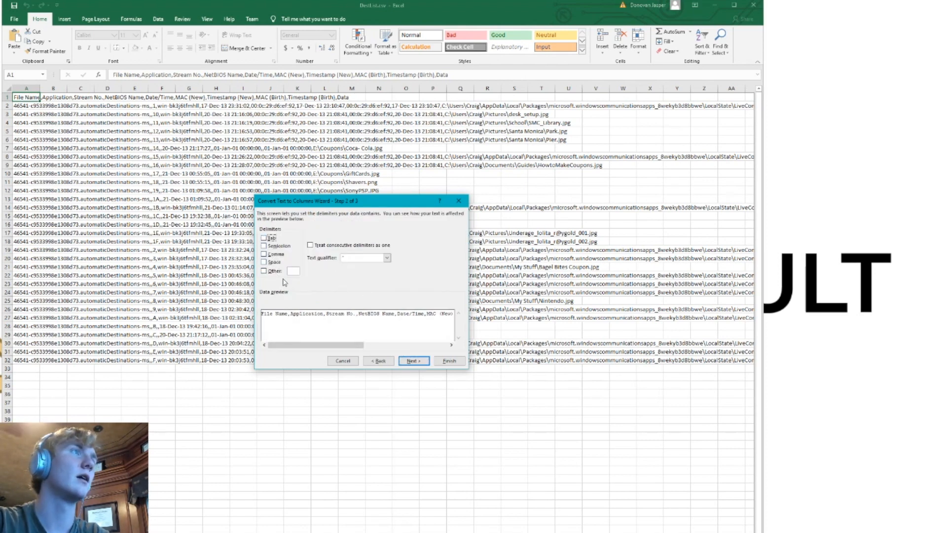
pyautogui.click(263, 254)
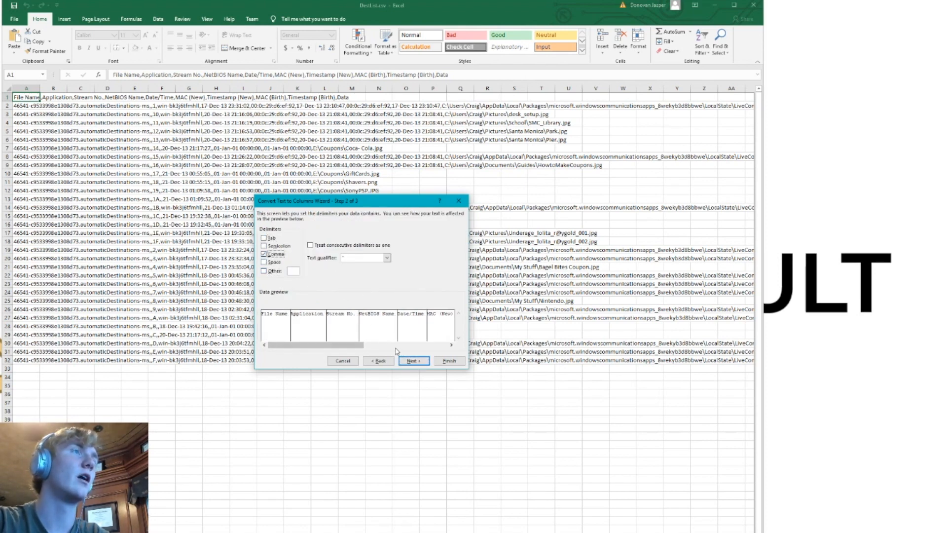
pyautogui.click(414, 361)
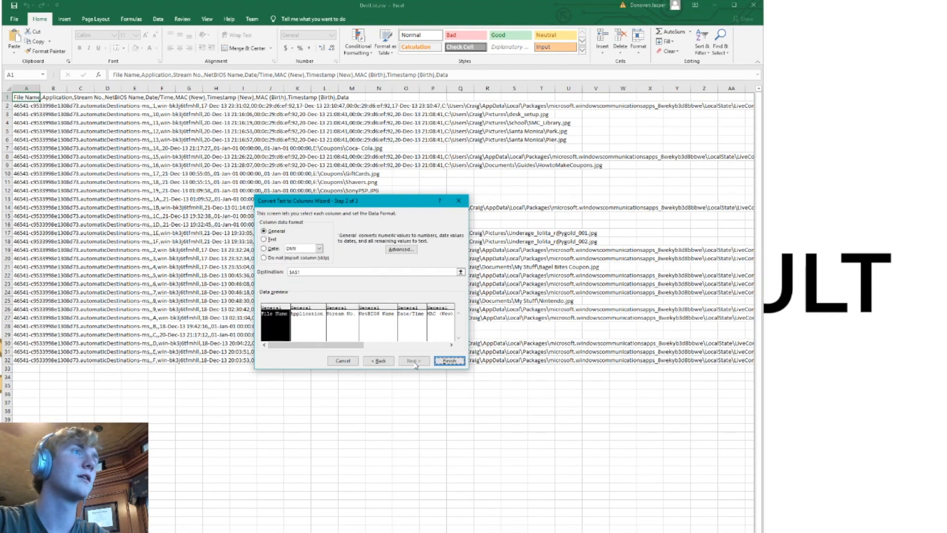
pyautogui.click(449, 360)
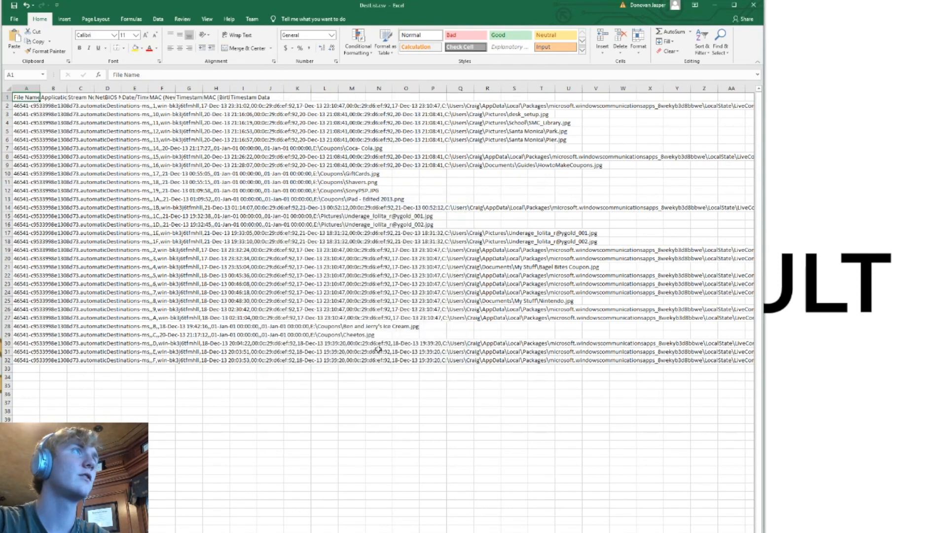
# Try to convert the text of the entire DestList sheet to columns at once
pyautogui.click(8, 89)
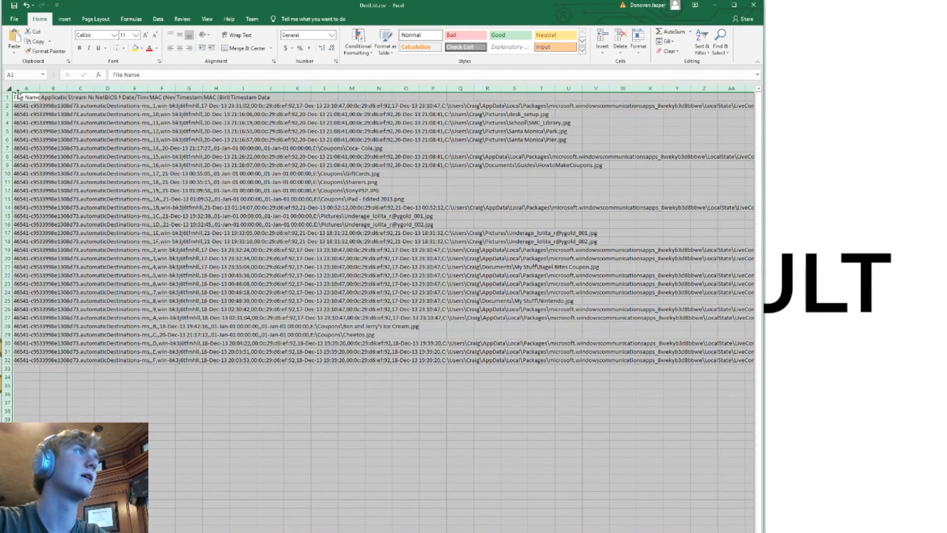
pyautogui.click(296, 19)
pyautogui.write('tex')
pyautogui.press('Return')
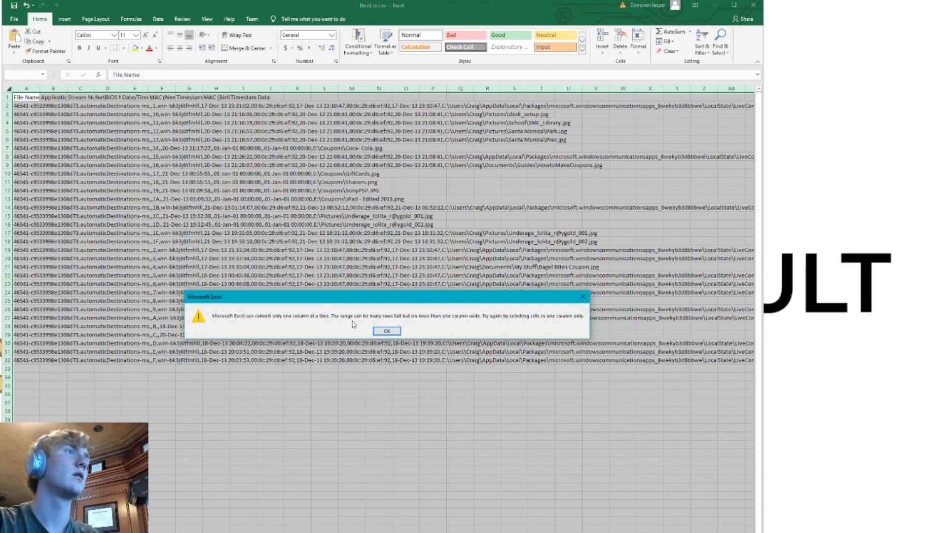
pyautogui.click(387, 331)
# Split all of column A into separate columns at the commas, replacing the data already in the neighbouring cells
pyautogui.click(27, 88)
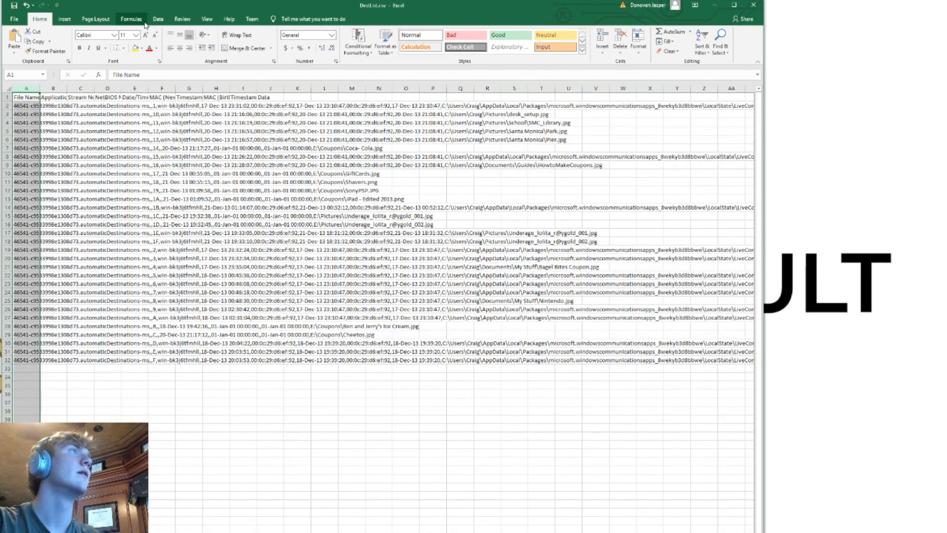
pyautogui.click(297, 20)
pyautogui.write('text')
pyautogui.click(299, 39)
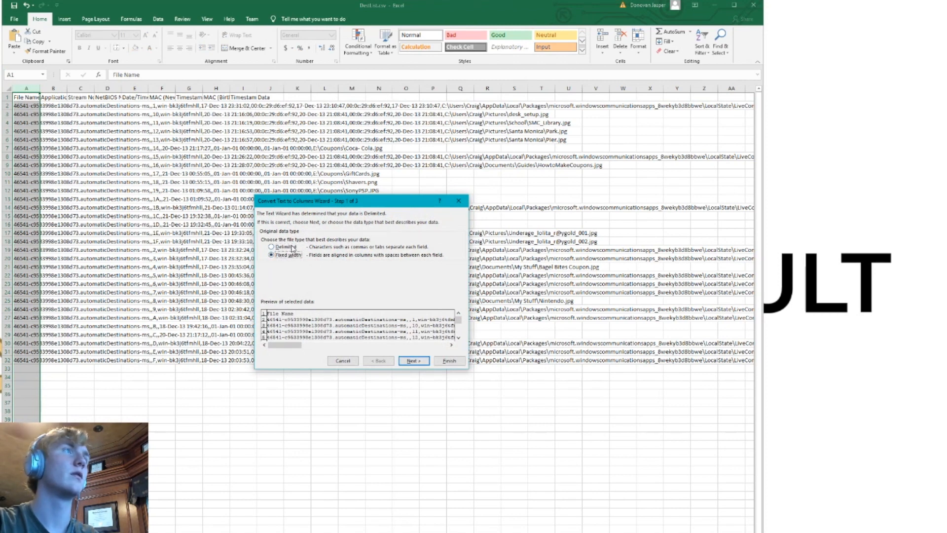
pyautogui.click(418, 362)
pyautogui.click(411, 361)
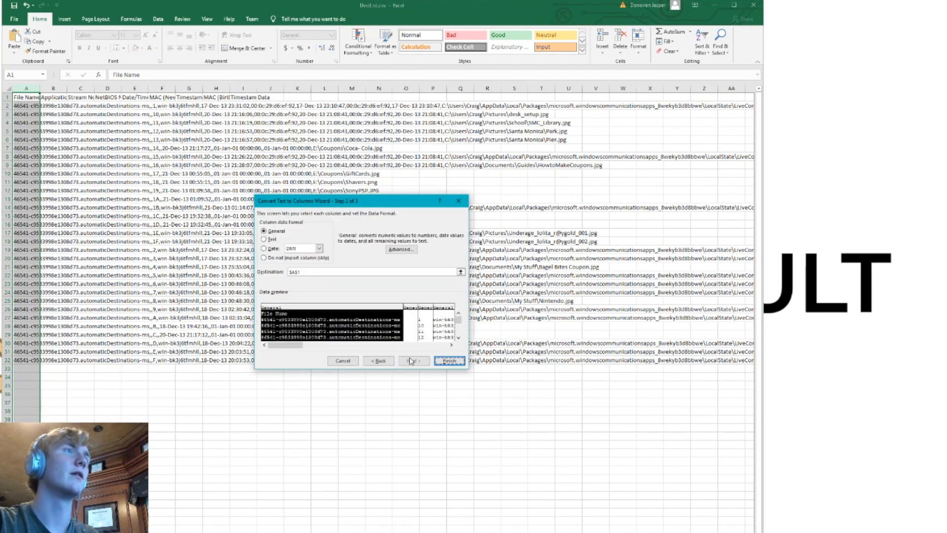
pyautogui.click(449, 360)
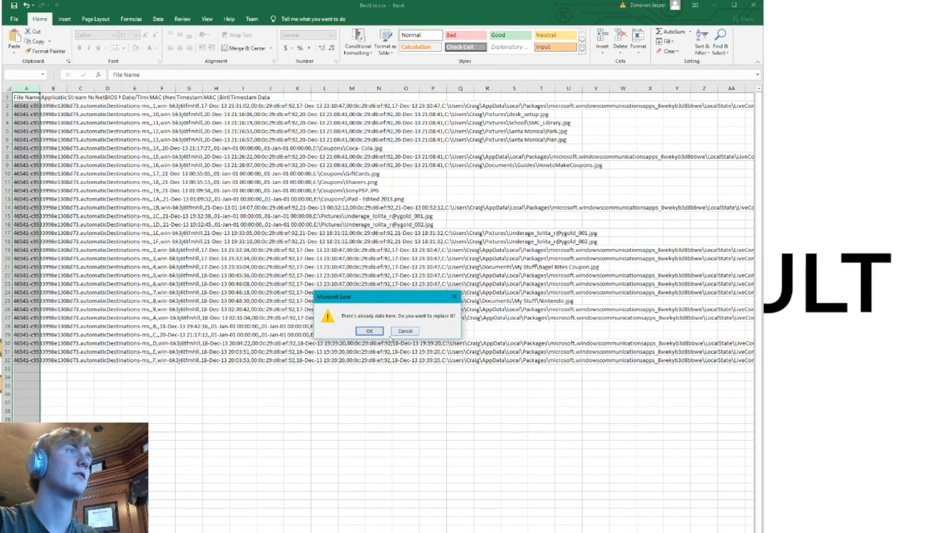
pyautogui.click(370, 331)
# Look through the separated DestList columns, checking the file name, stream number, NetBIOS name, date and path cells
pyautogui.click(222, 131)
pyautogui.click(134, 105)
pyautogui.click(108, 131)
pyautogui.click(252, 179)
pyautogui.click(294, 157)
pyautogui.click(274, 131)
pyautogui.click(269, 108)
pyautogui.click(171, 116)
pyautogui.click(79, 105)
pyautogui.click(27, 108)
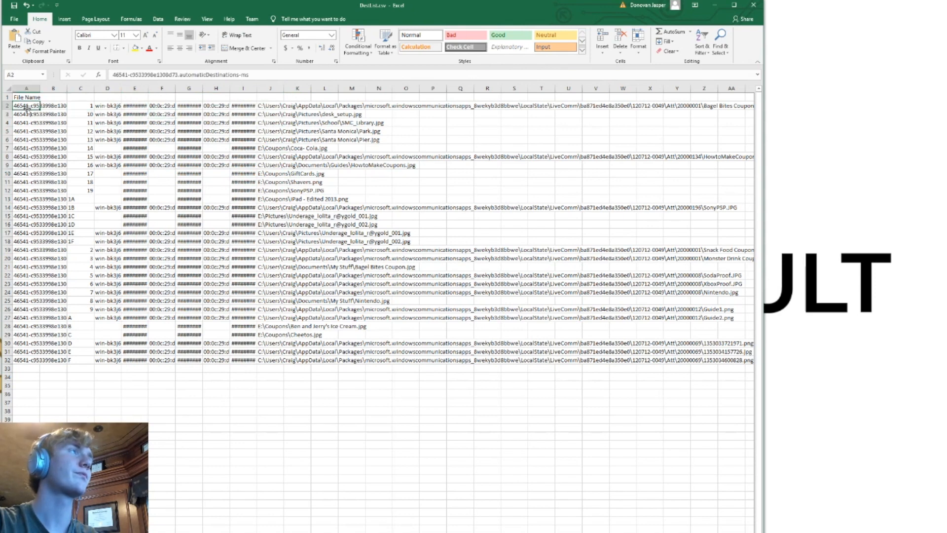
pyautogui.click(133, 188)
pyautogui.click(26, 97)
pyautogui.click(108, 106)
pyautogui.click(243, 114)
pyautogui.click(336, 116)
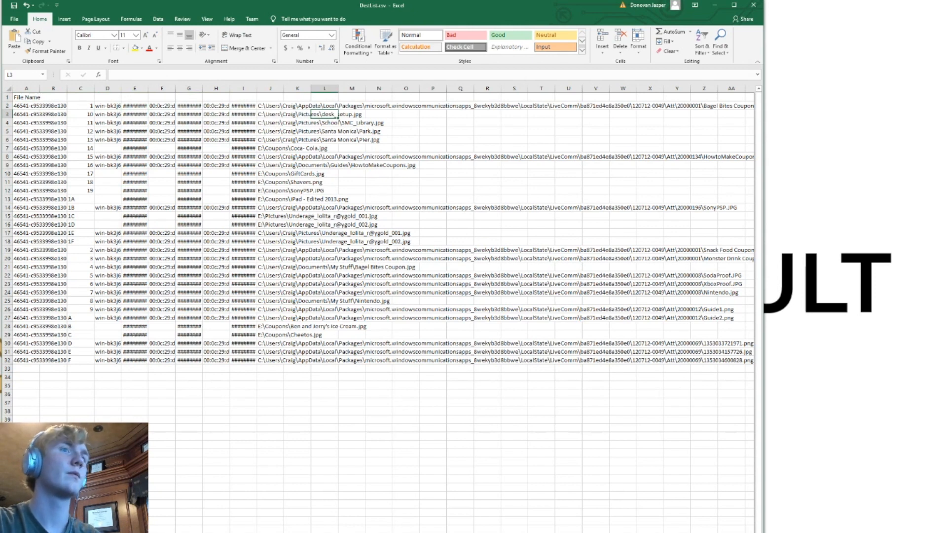
pyautogui.hscroll(1, 383, 246)
pyautogui.hscroll(-1, 383, 246)
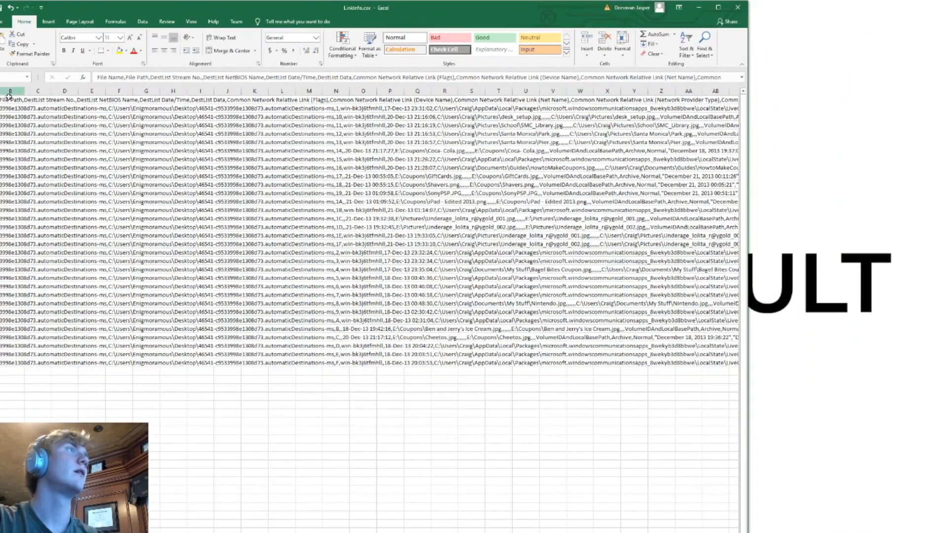
# Split column A of LinkInfo.csv into delimited columns at the commas, keeping the General format
pyautogui.click(9, 92)
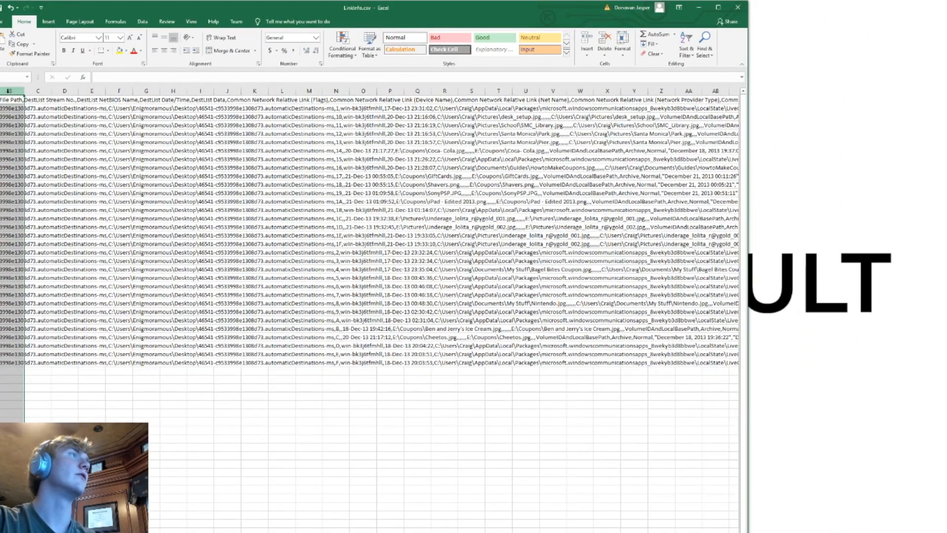
pyautogui.hscroll(-1, 192, 279)
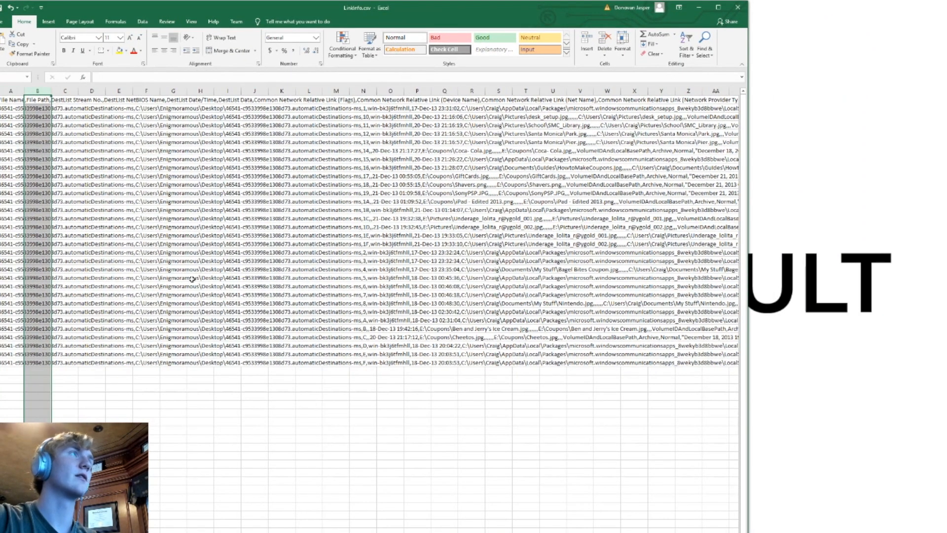
pyautogui.click(17, 98)
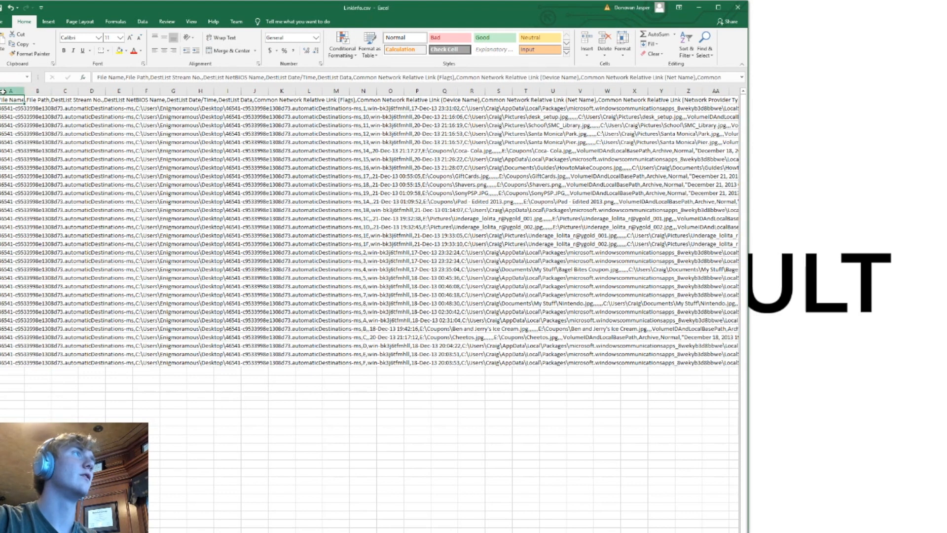
pyautogui.click(7, 91)
pyautogui.click(295, 21)
pyautogui.write('text')
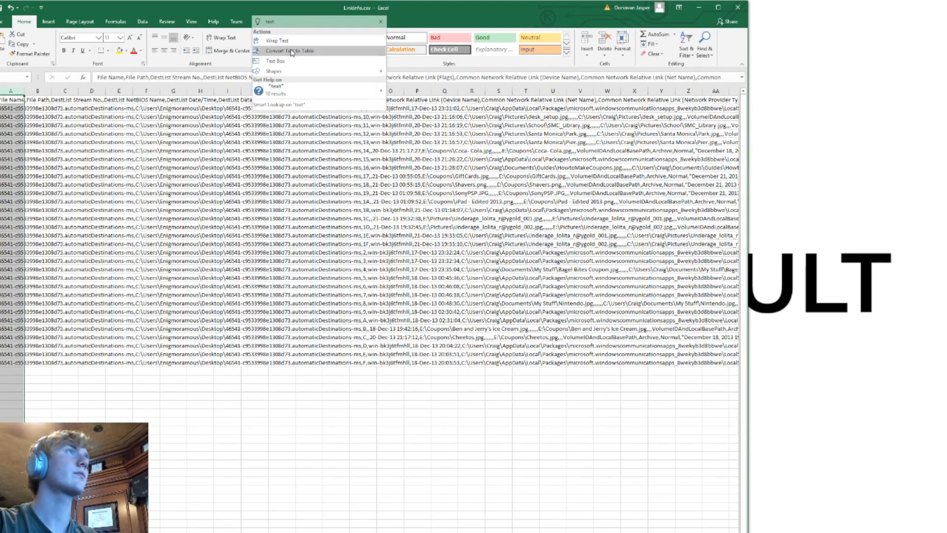
pyautogui.click(291, 50)
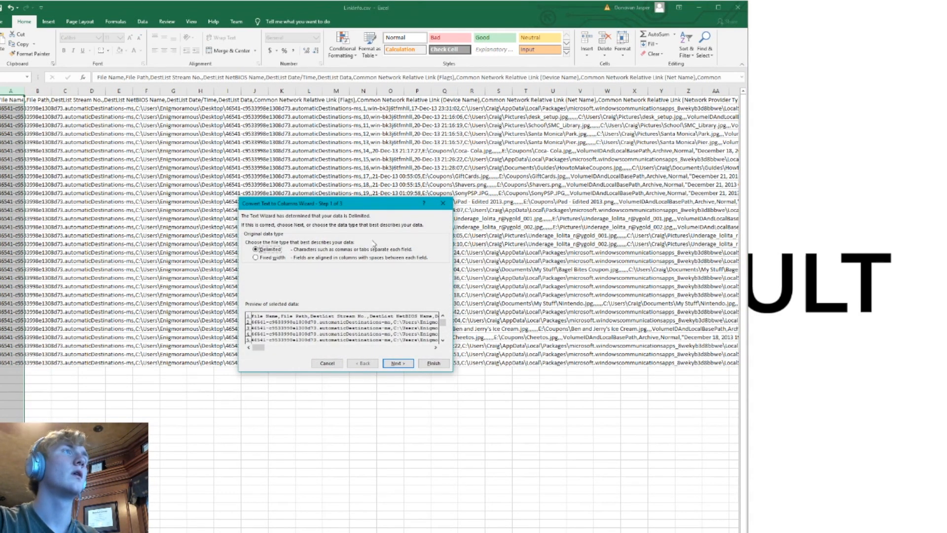
pyautogui.click(397, 362)
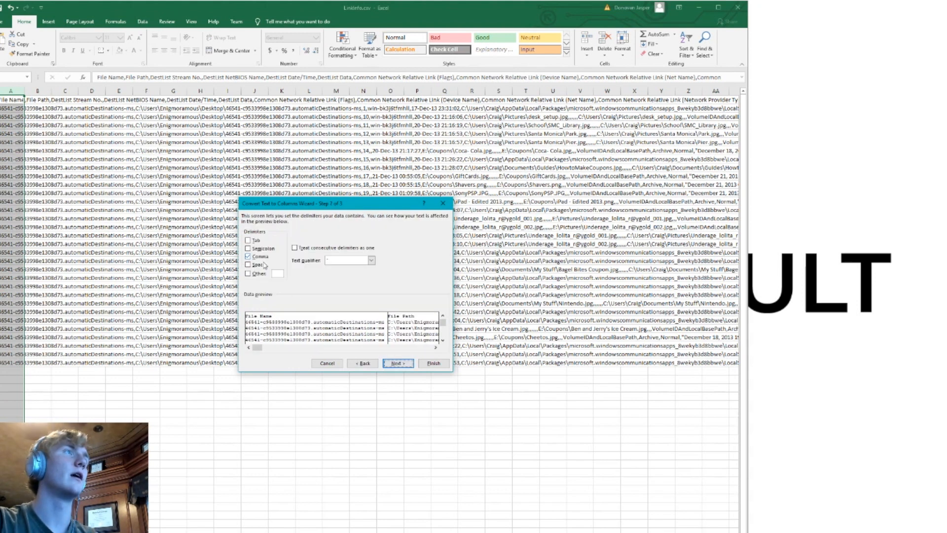
pyautogui.click(397, 365)
pyautogui.click(422, 365)
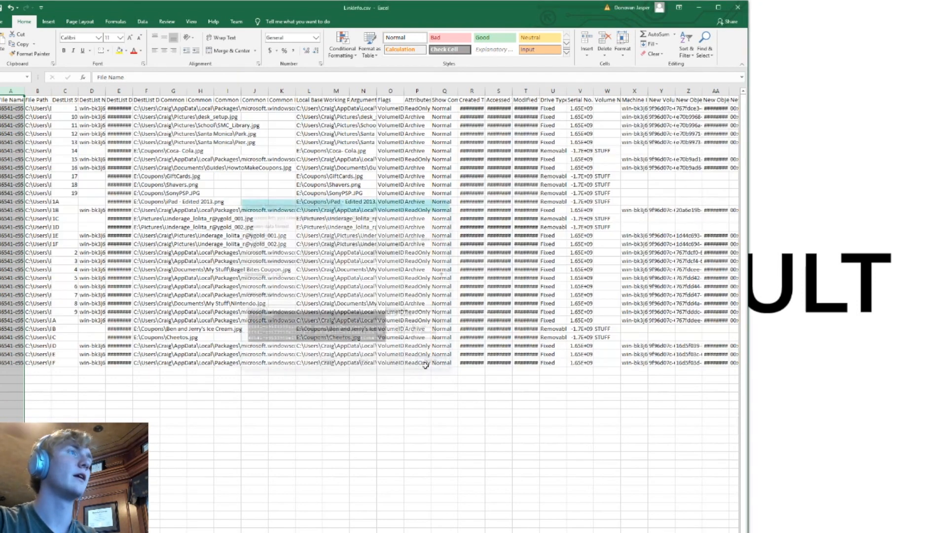
# Examine the LinkInfo.csv column headings across the sheet, from File Name and File Path through the Common Network Relative Link fields
pyautogui.click(9, 100)
pyautogui.click(41, 100)
pyautogui.click(68, 100)
pyautogui.click(96, 101)
pyautogui.click(217, 101)
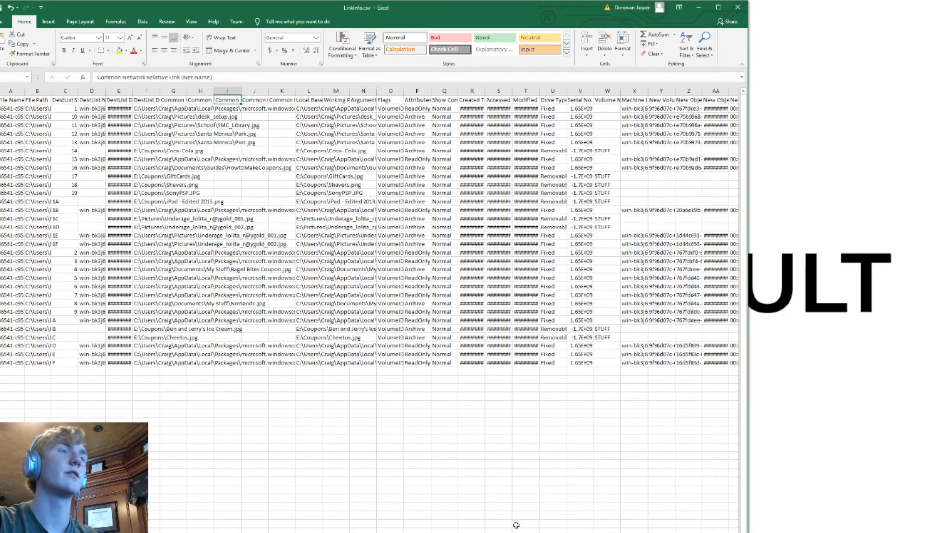
pyautogui.hscroll(4, 370, 296)
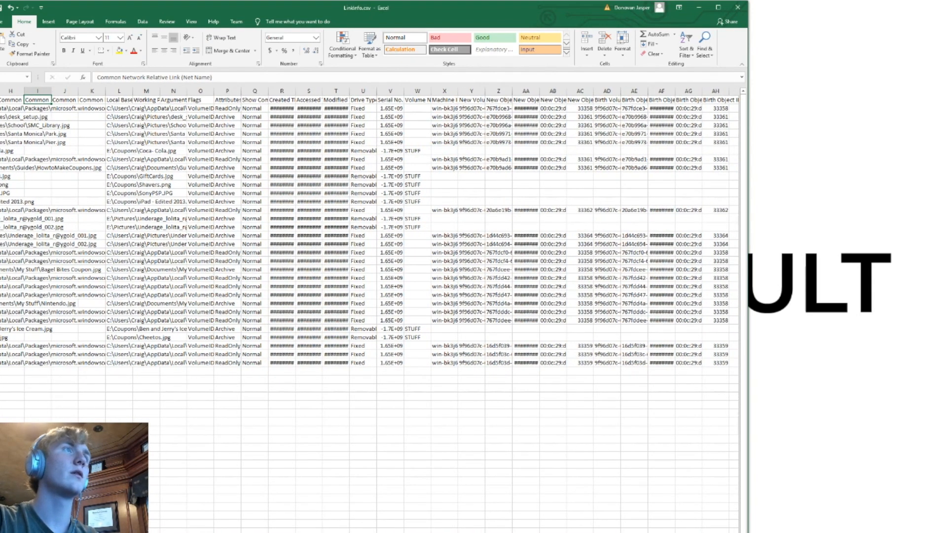
pyautogui.hscroll(-4, 370, 310)
# Check the drive type and machine values of the link entries, and close LinkInfo.csv without saving
pyautogui.click(416, 488)
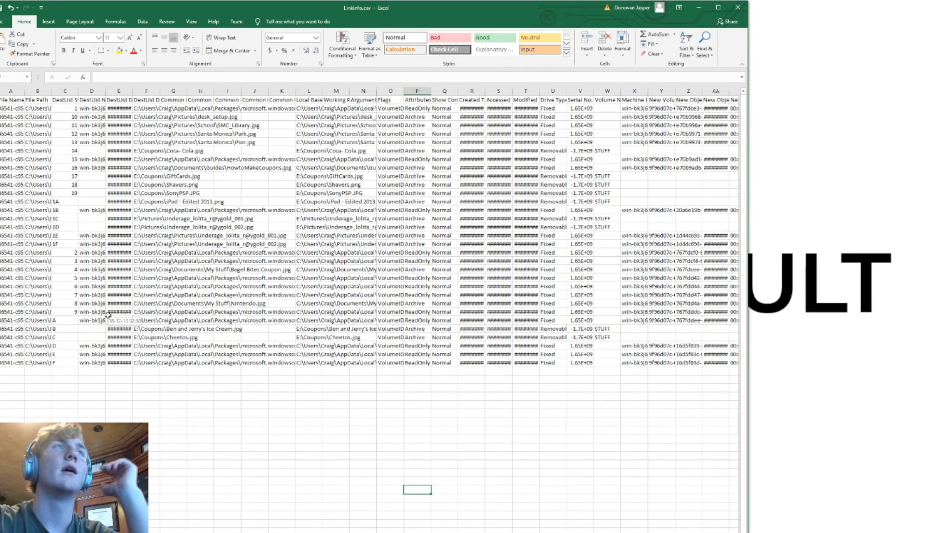
pyautogui.click(554, 108)
pyautogui.click(546, 142)
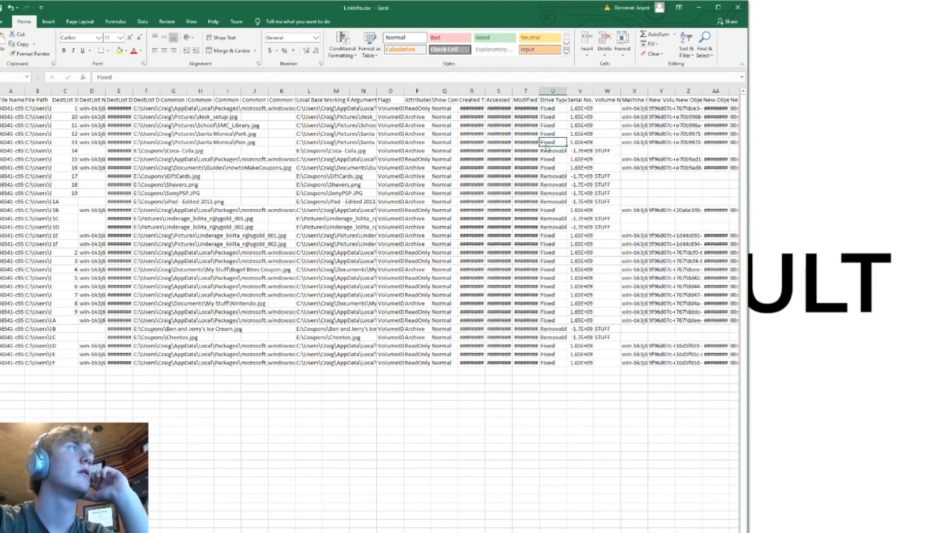
pyautogui.press('Up')
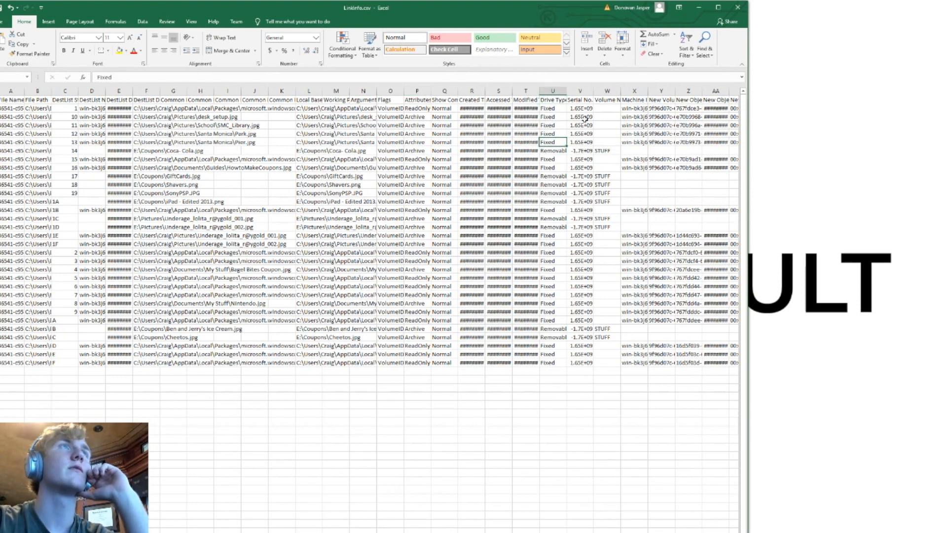
pyautogui.click(635, 108)
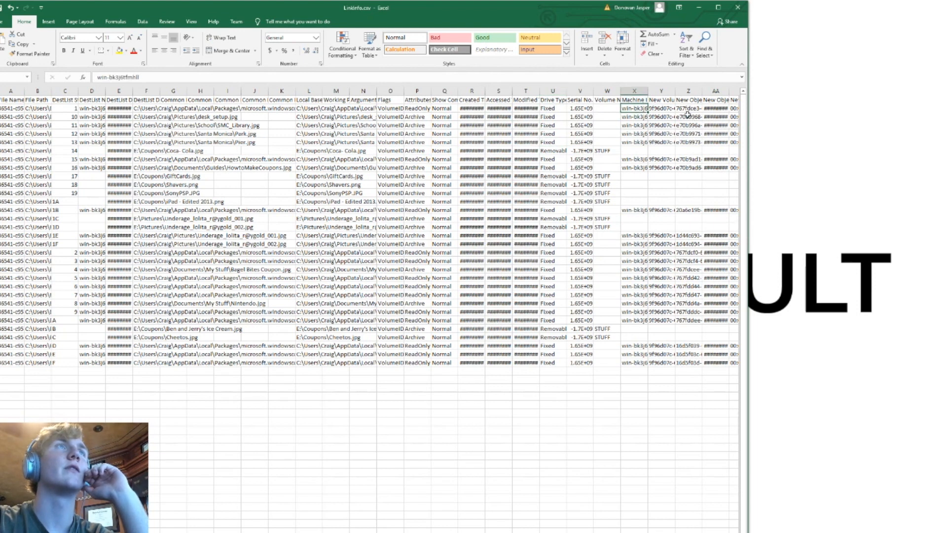
pyautogui.click(742, 10)
pyautogui.press('n')
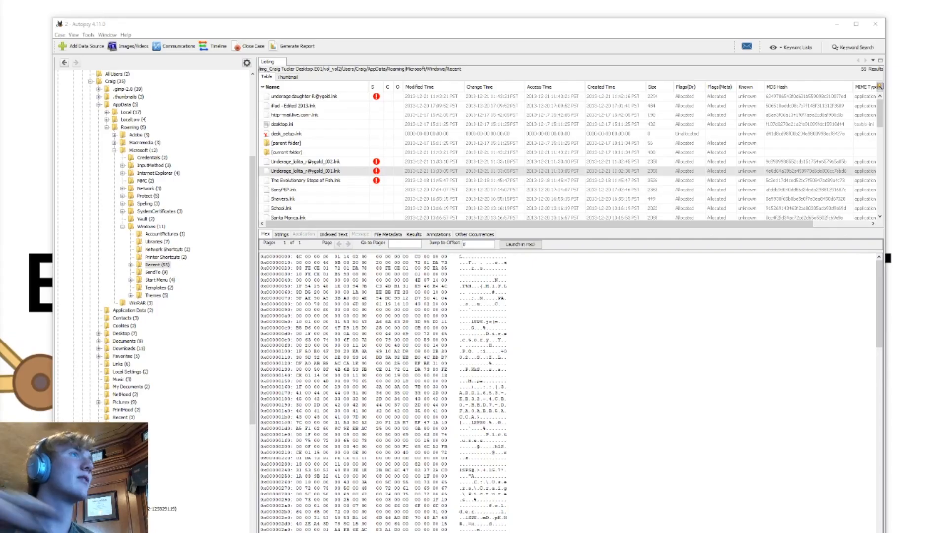